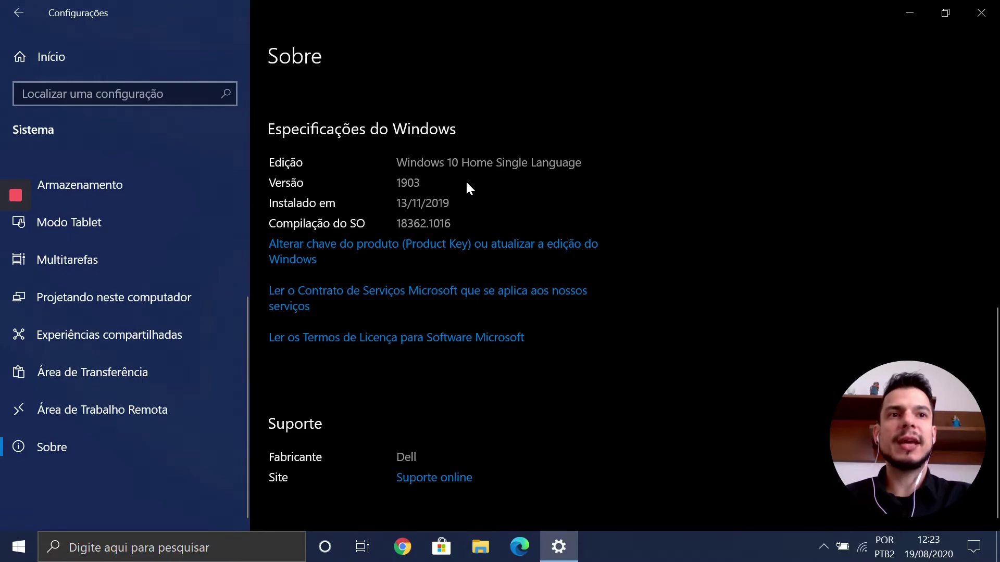
Step: Close the Settings window and search Google for "r statistics" in Chrome
click(980, 12)
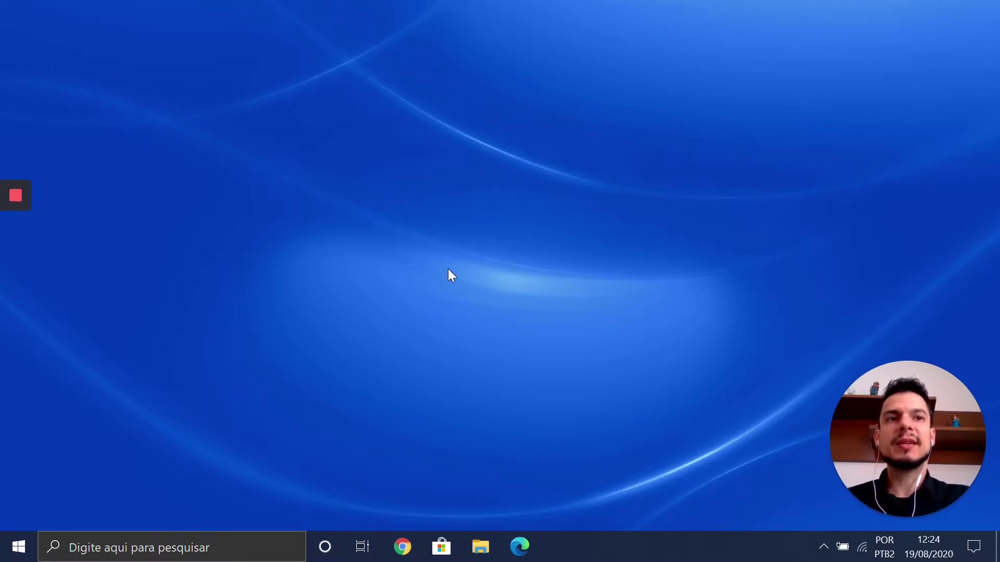
click(402, 546)
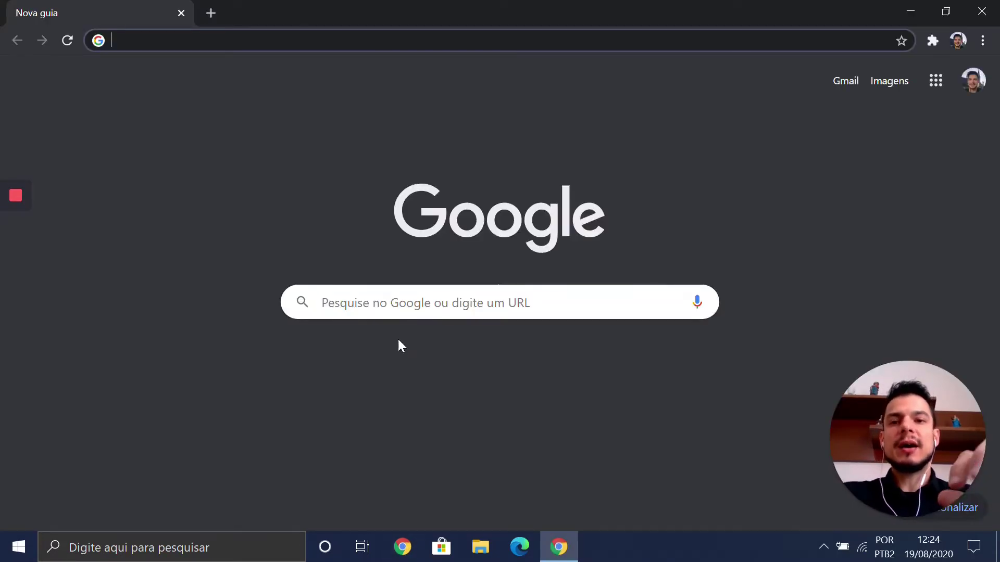
text(r statistics)
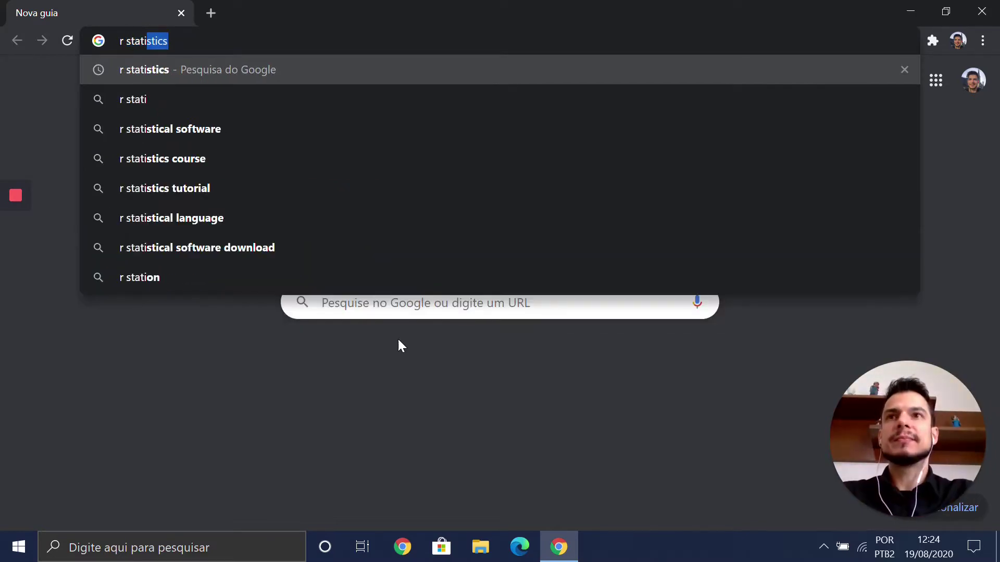
key(Return)
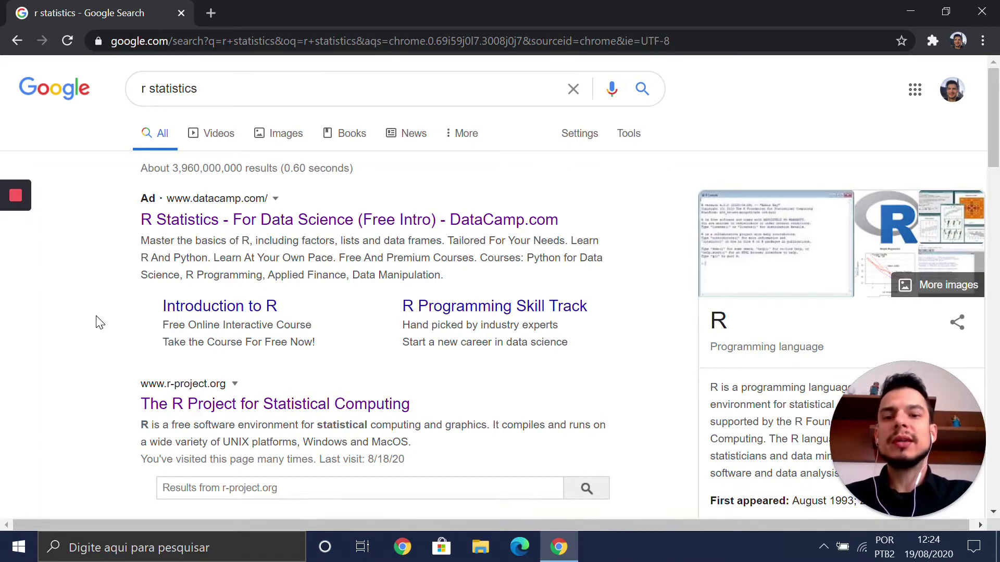
Step: Open The R Project for Statistical Computing website from the search results
scroll(99, 322, down, 3)
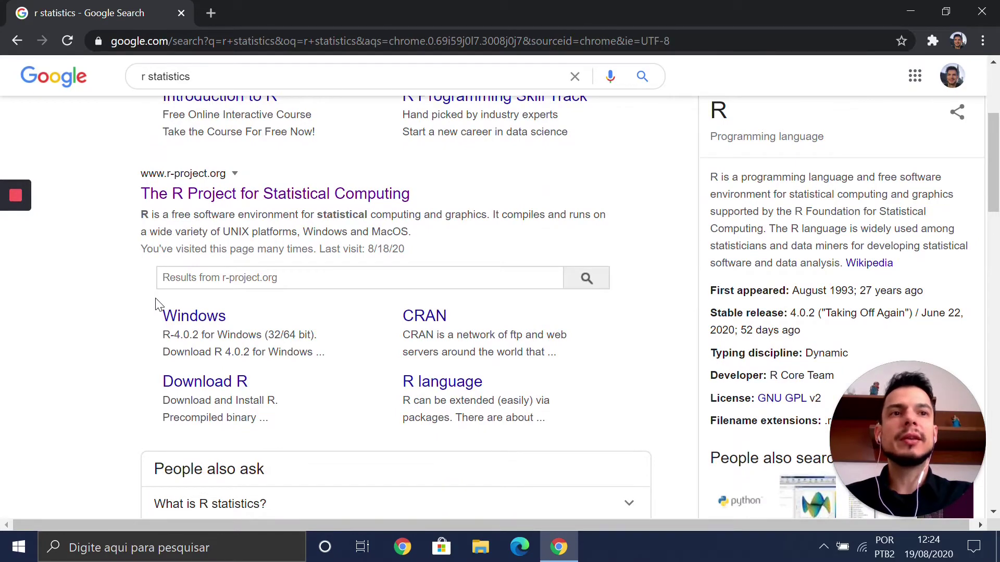
scroll(159, 305, up, 3)
scroll(157, 299, down, 3)
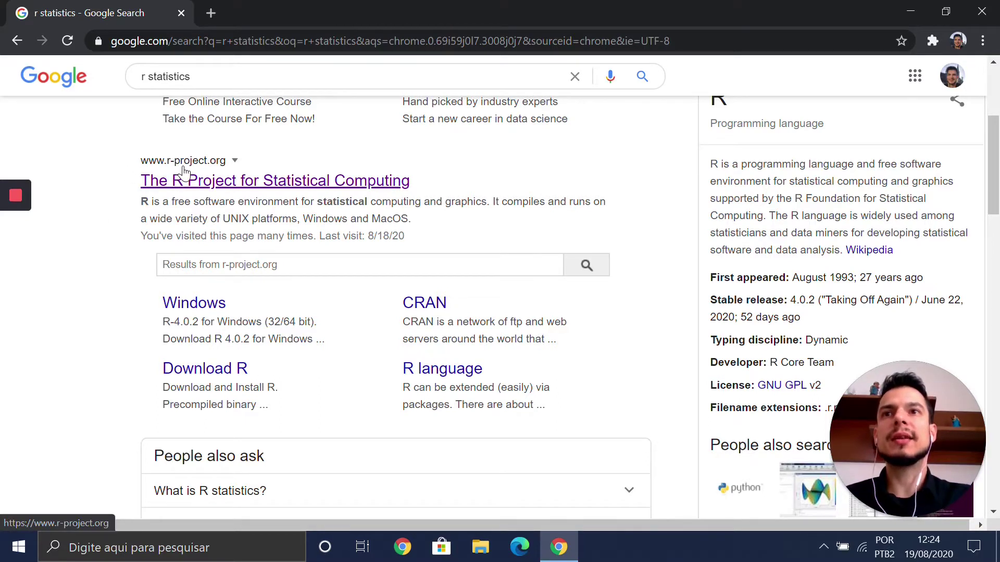
click(227, 181)
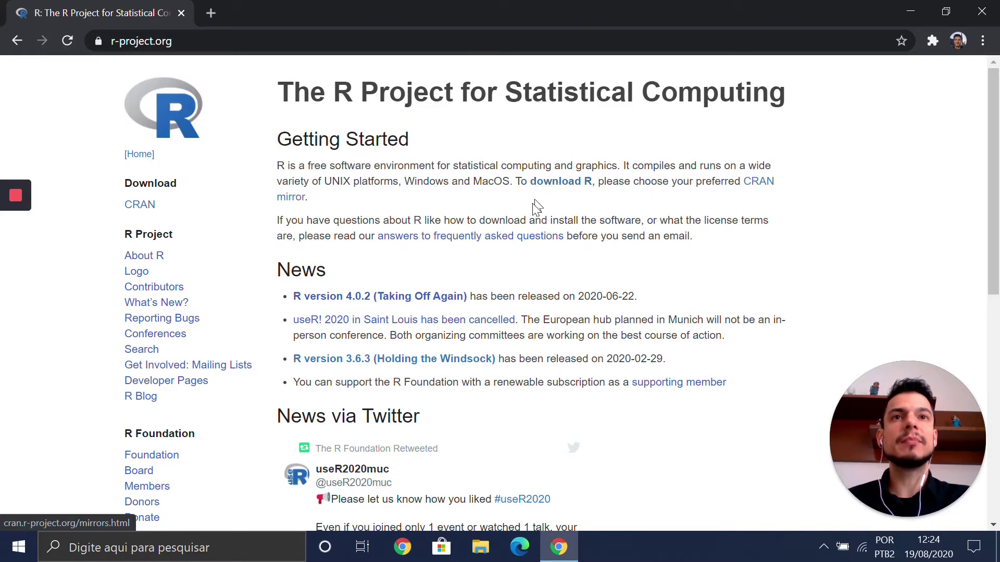
Step: Go to the R download mirrors list and choose the University of Sao Paulo, Sao Paulo CRAN mirror in Brazil
click(561, 185)
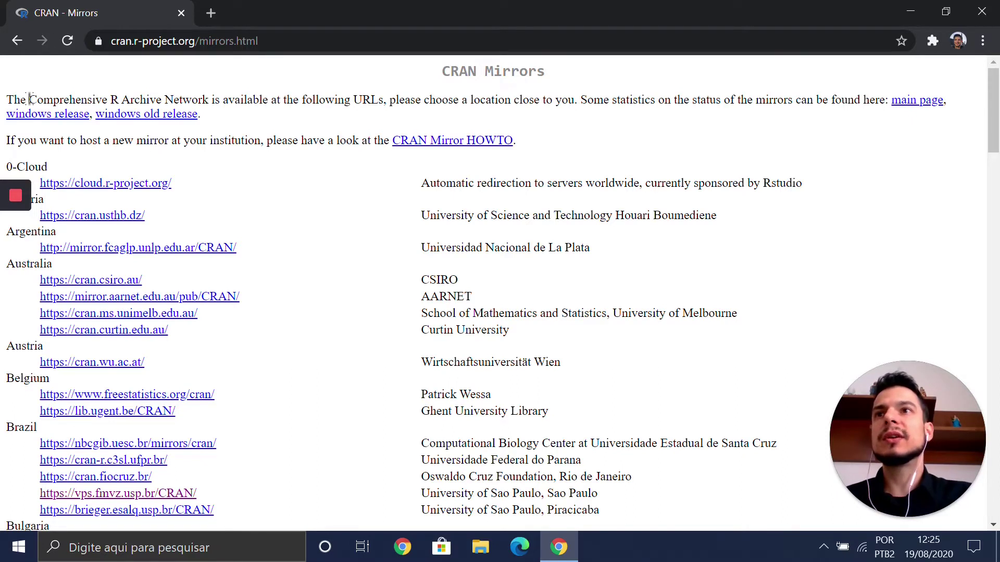
drag(30, 99, 210, 100)
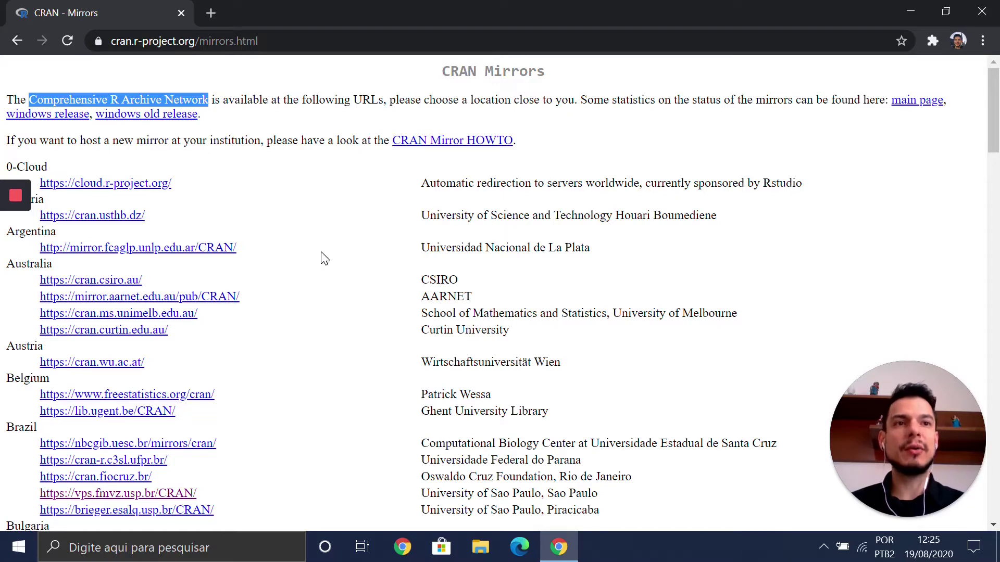
scroll(330, 246, down, 3)
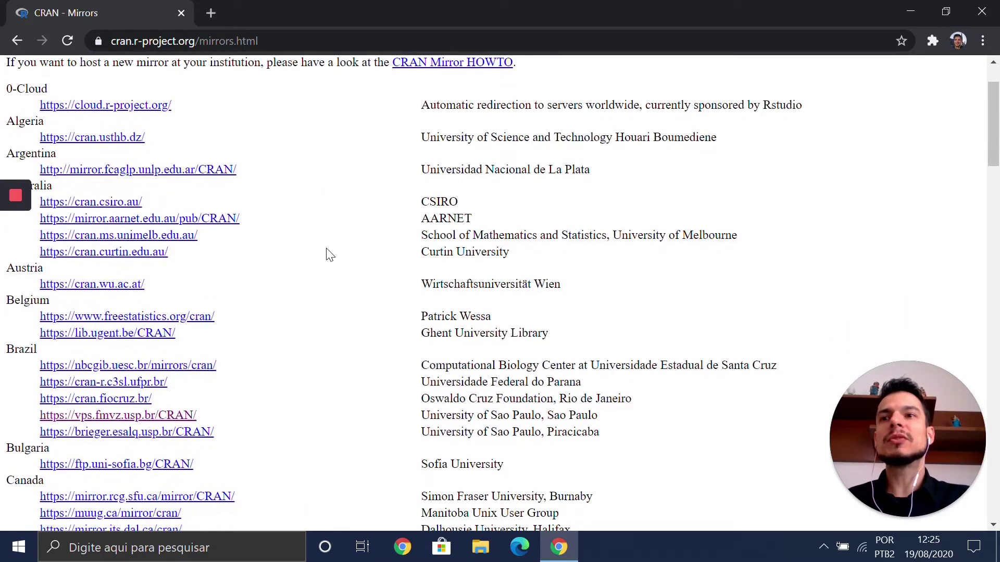
scroll(330, 255, down, 3)
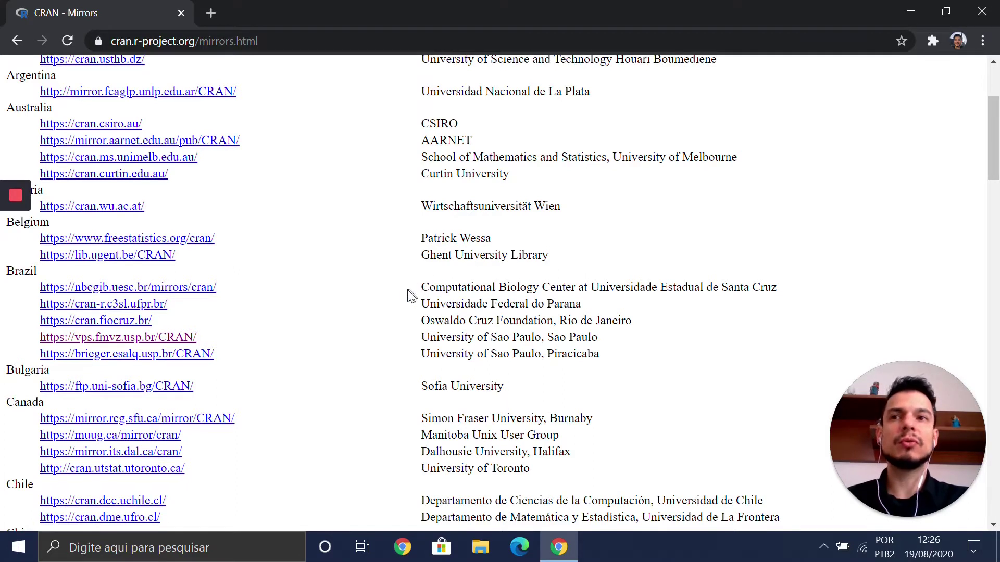
click(137, 339)
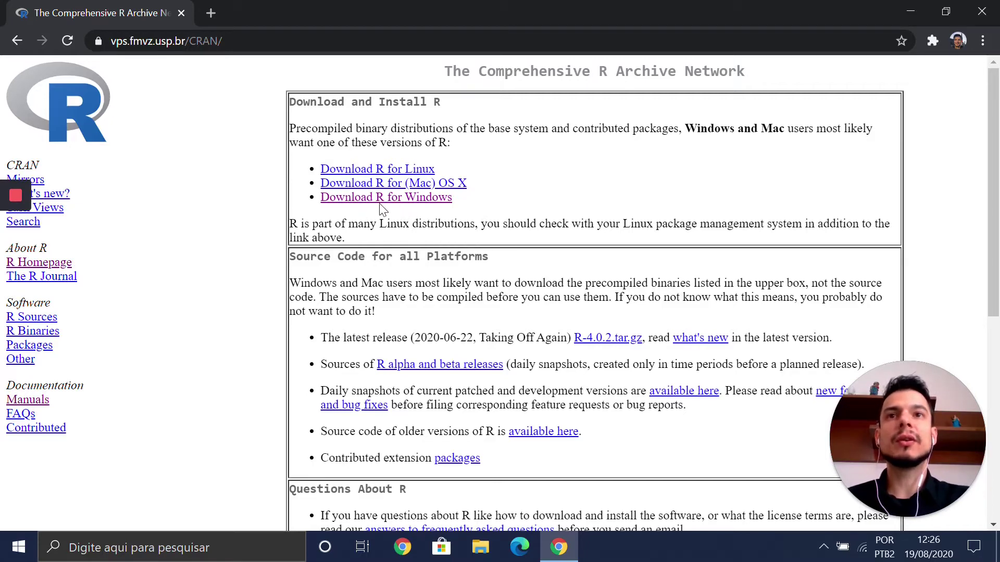
Step: Download the R 4.0.2 base installer for Windows from the mirror and close the browser
click(402, 203)
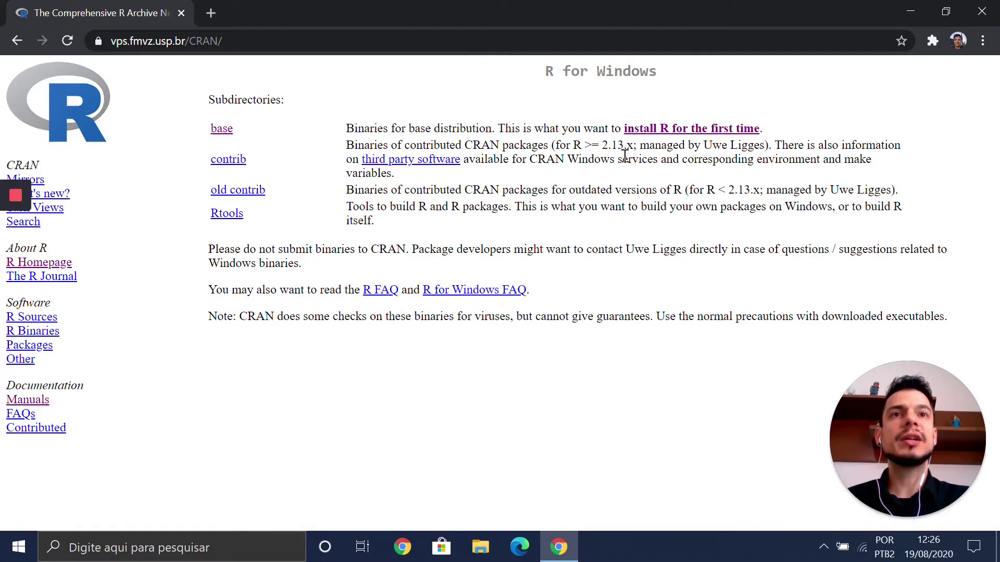
click(711, 134)
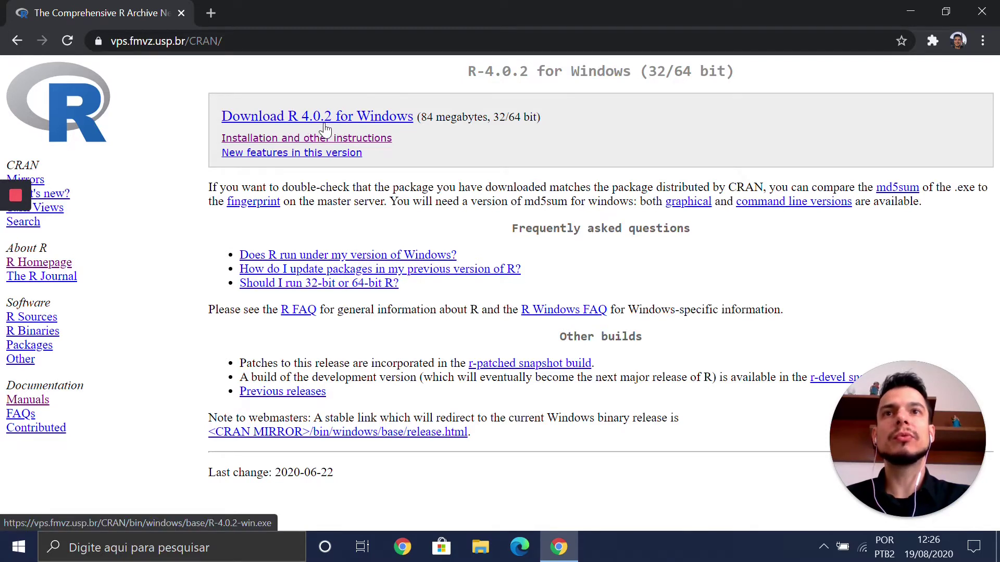
click(355, 118)
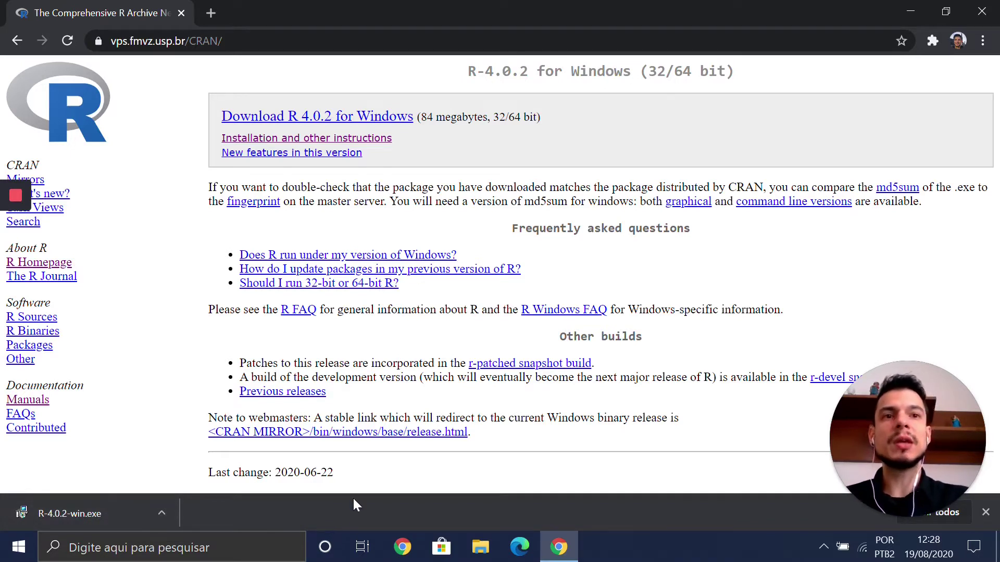
click(986, 513)
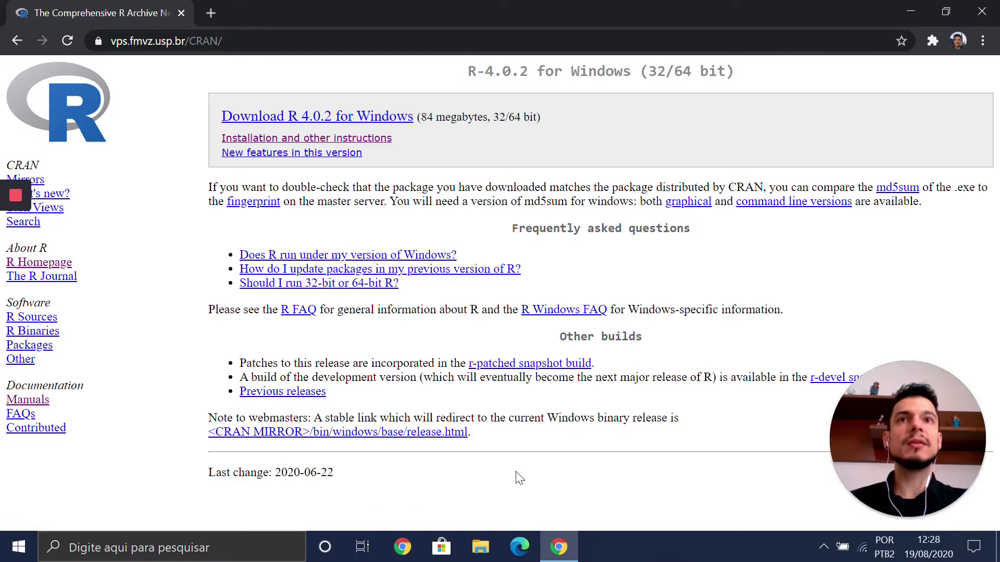
key(alt+F4)
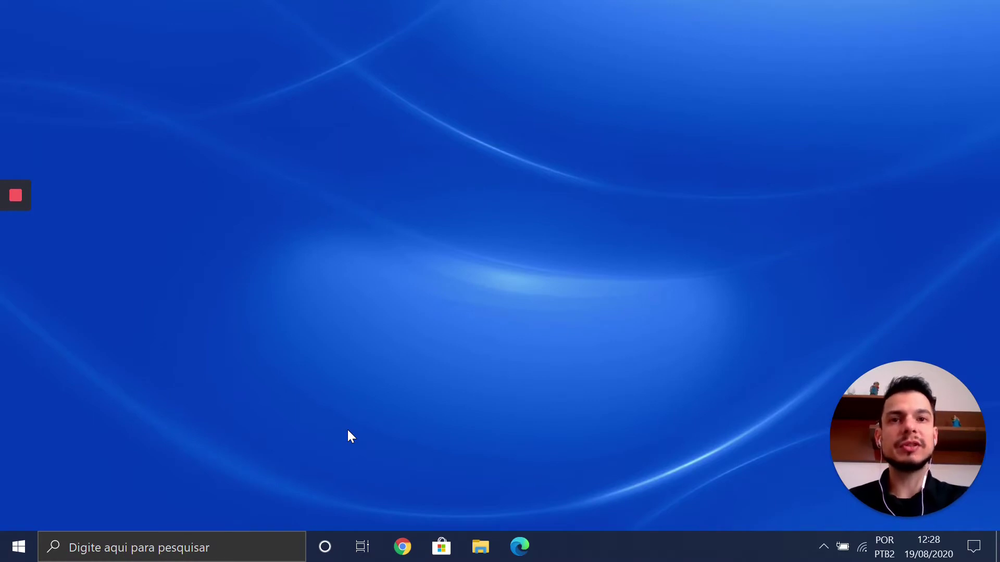
click(207, 541)
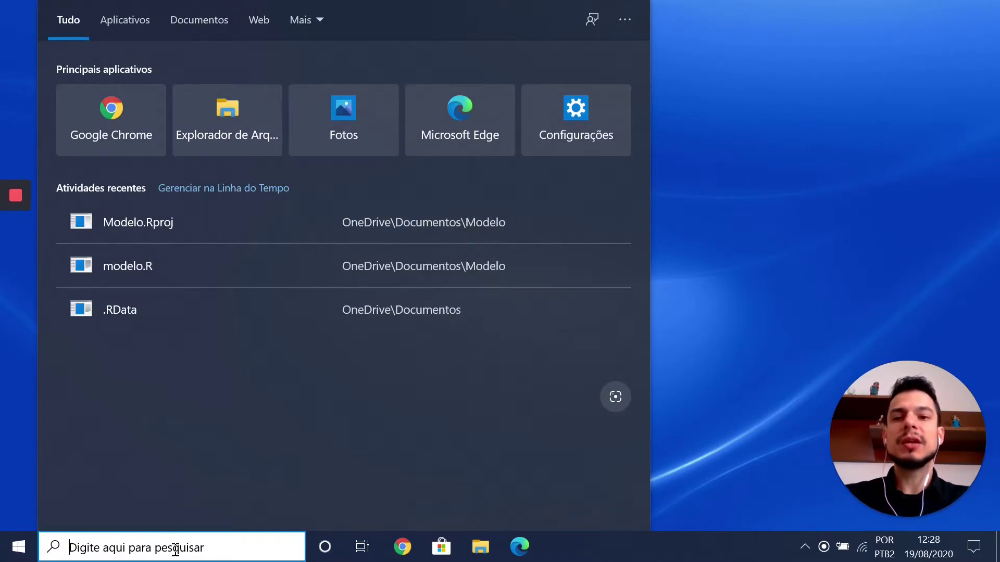
text(expl)
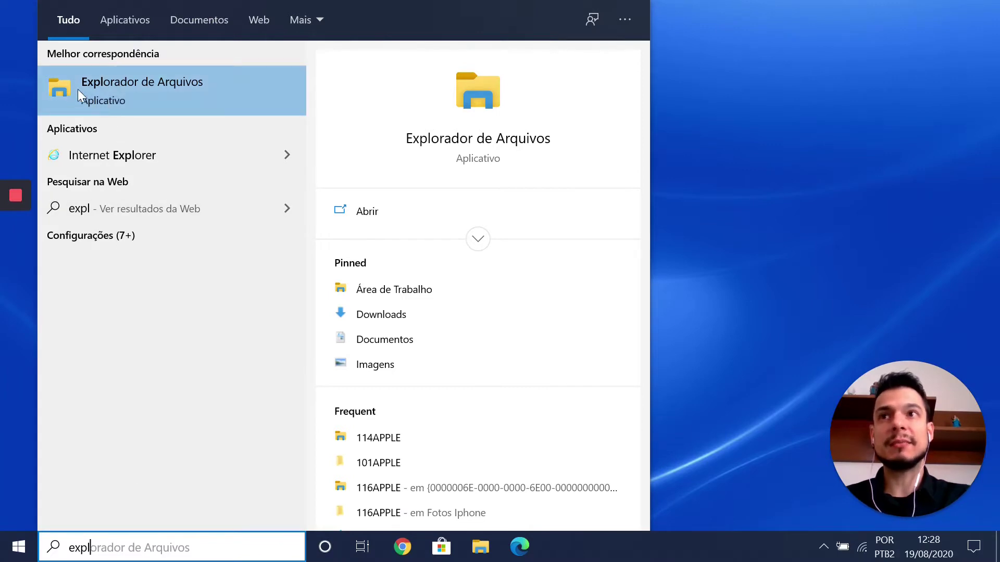
click(130, 85)
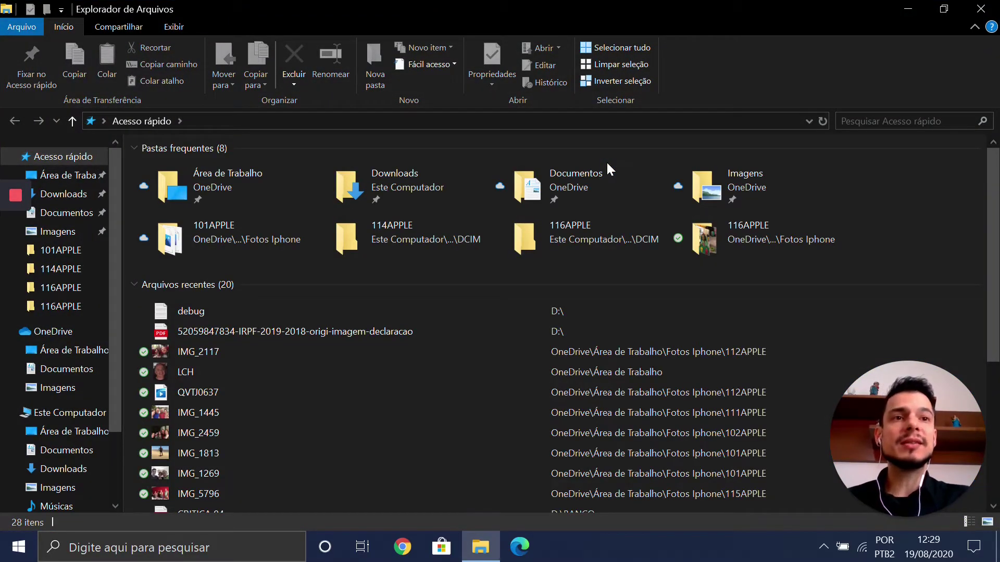
click(978, 11)
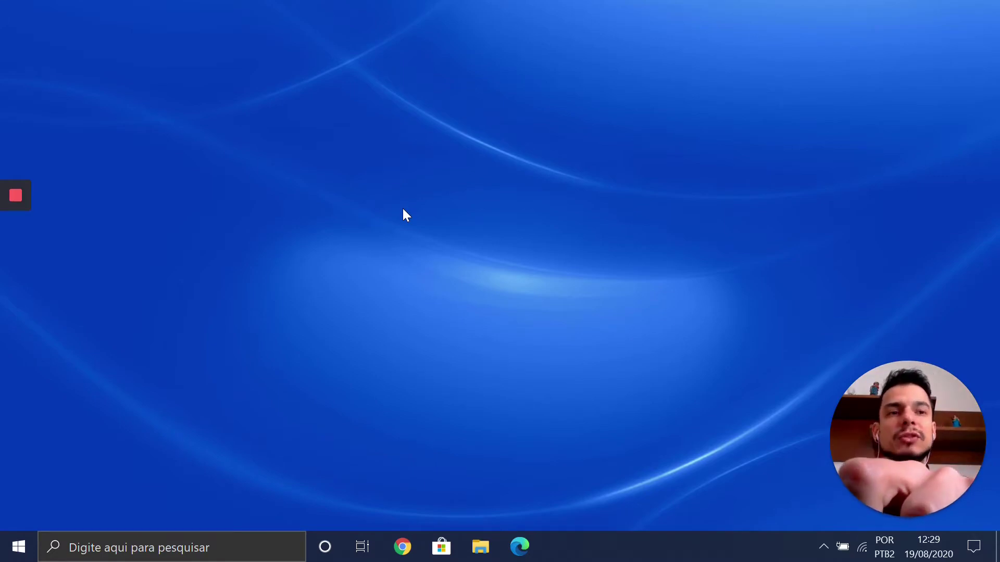
Step: Open the Downloads folder in File Explorer
key(super+e)
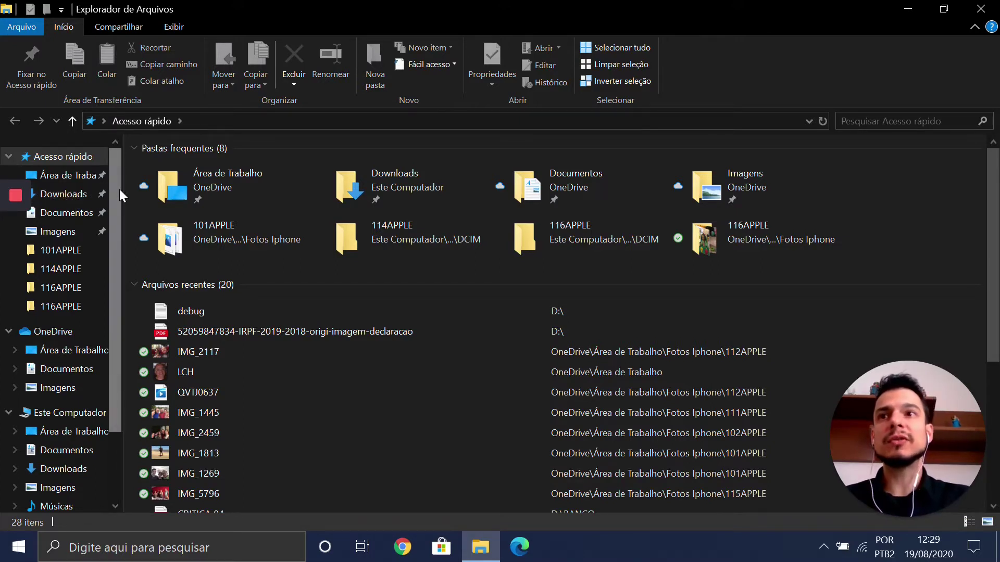
drag(112, 189, 101, 275)
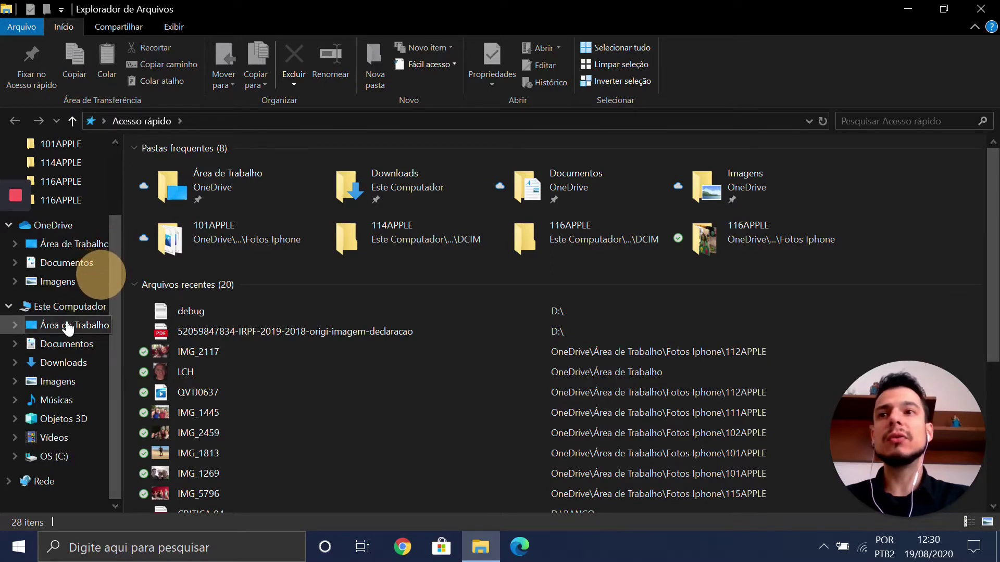
click(64, 364)
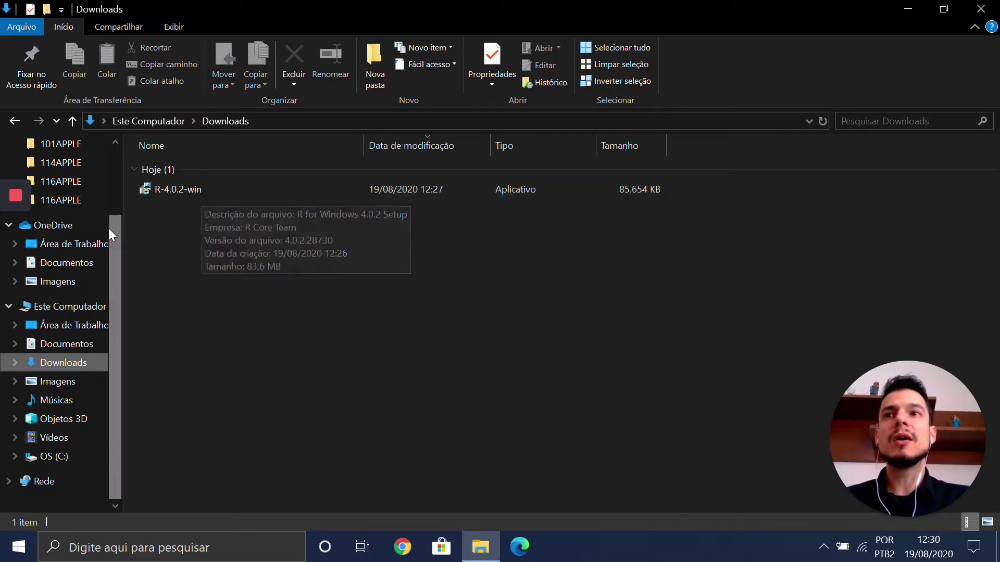
drag(115, 230, 111, 151)
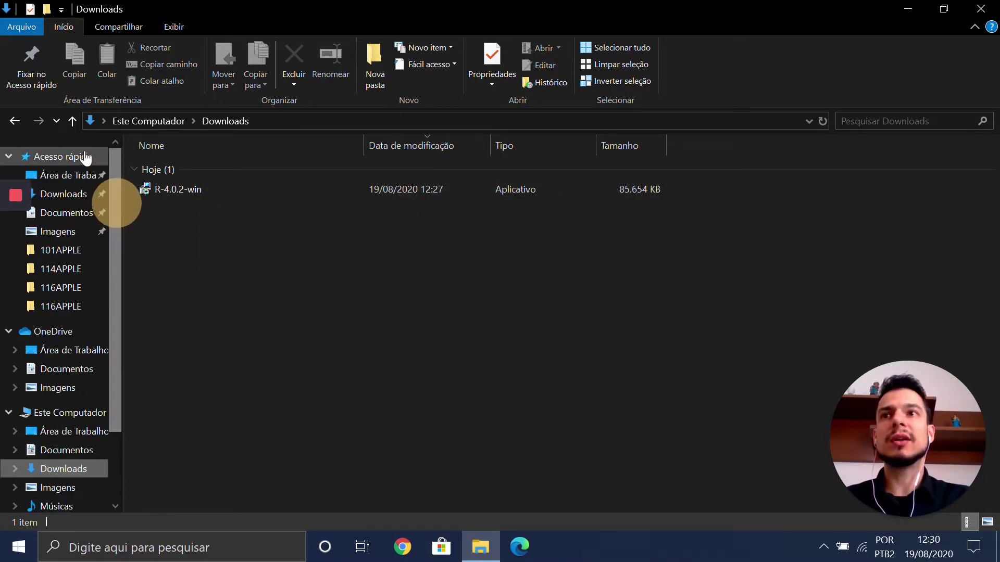
click(58, 199)
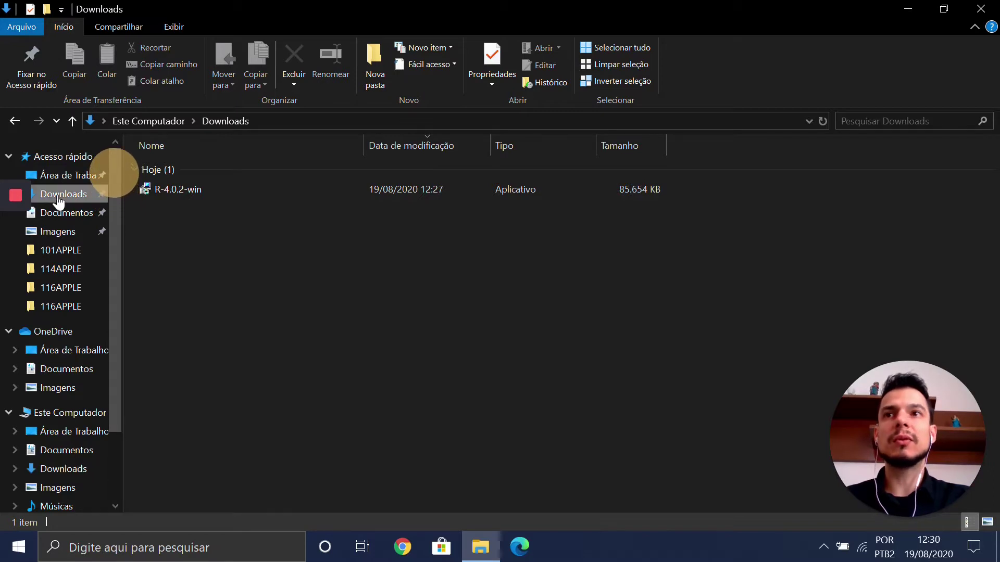
Step: Run the R-4.0.2-win installer in Português Brasileiro and proceed past the license information
double_click(219, 189)
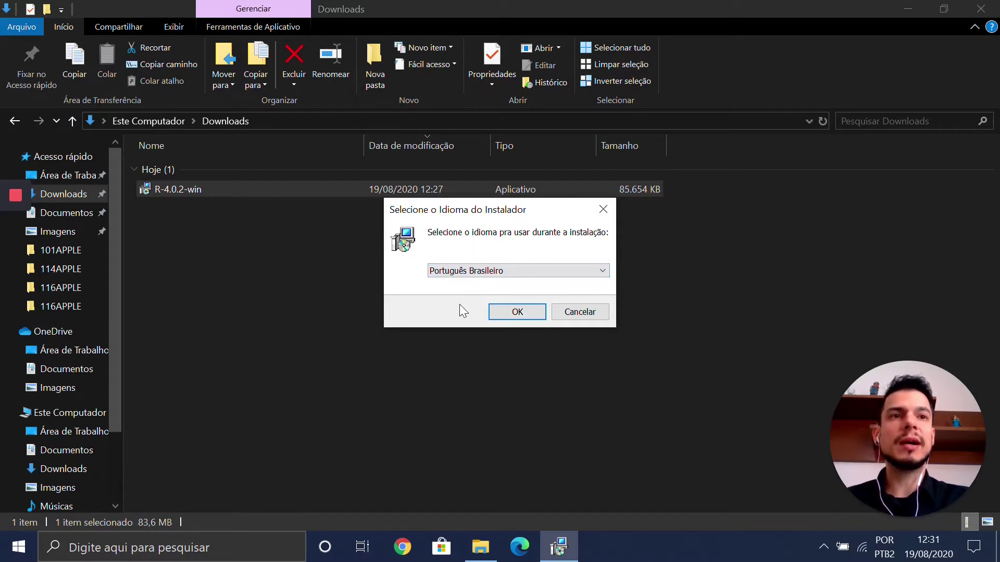
click(507, 314)
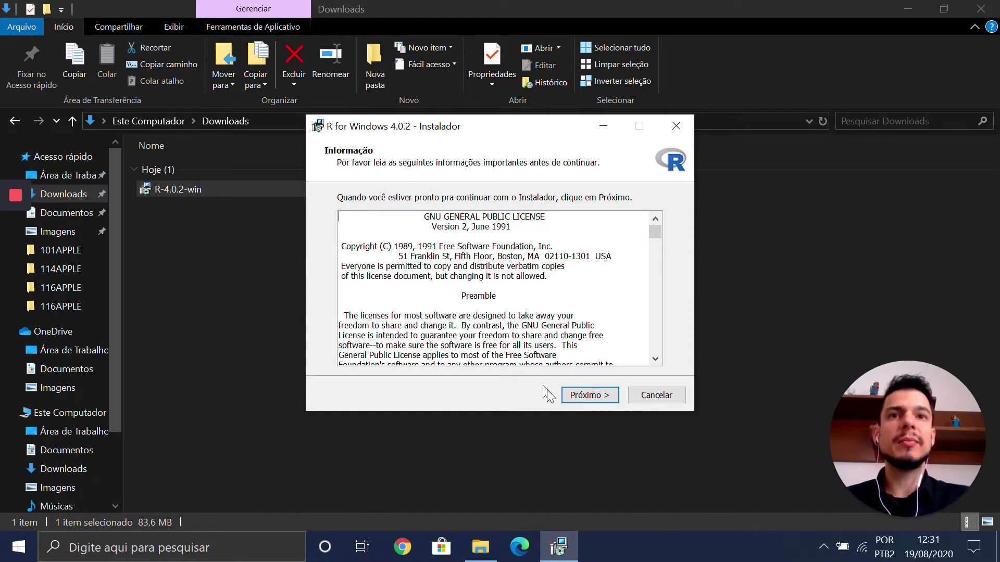
click(582, 398)
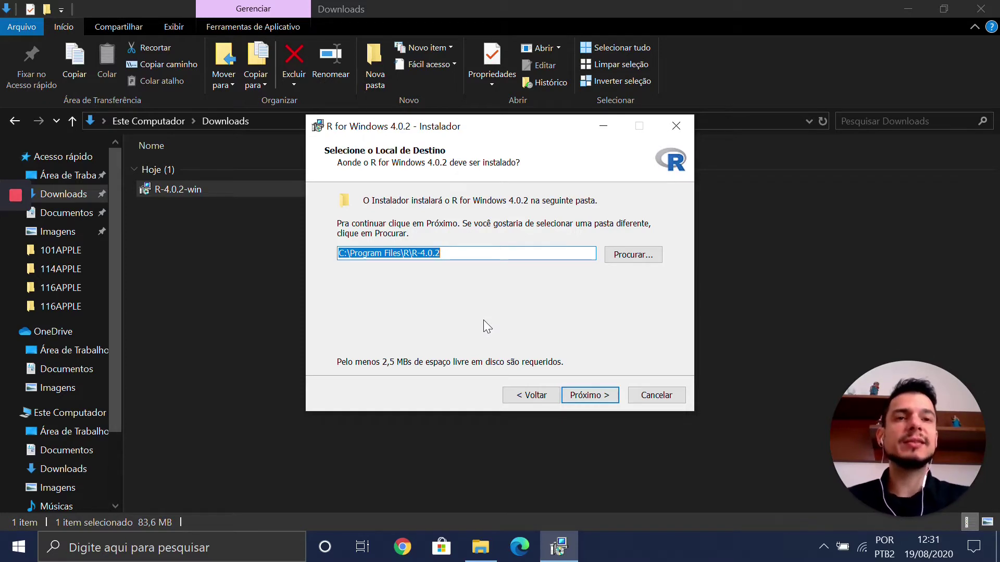
Step: Accept the destination C:\Program Files\R\R-4.0.2 and keep all four components with the default startup options
click(585, 396)
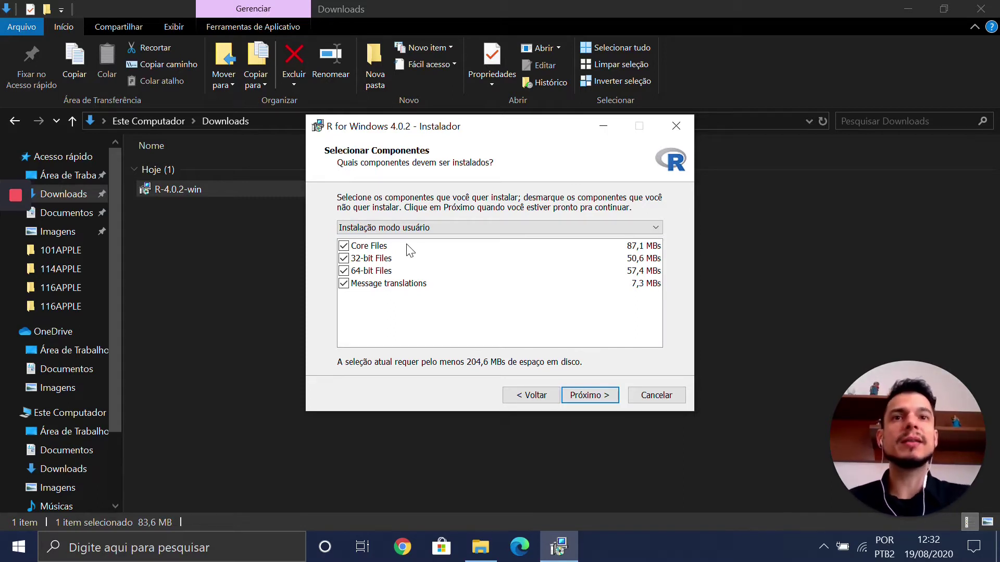
click(597, 400)
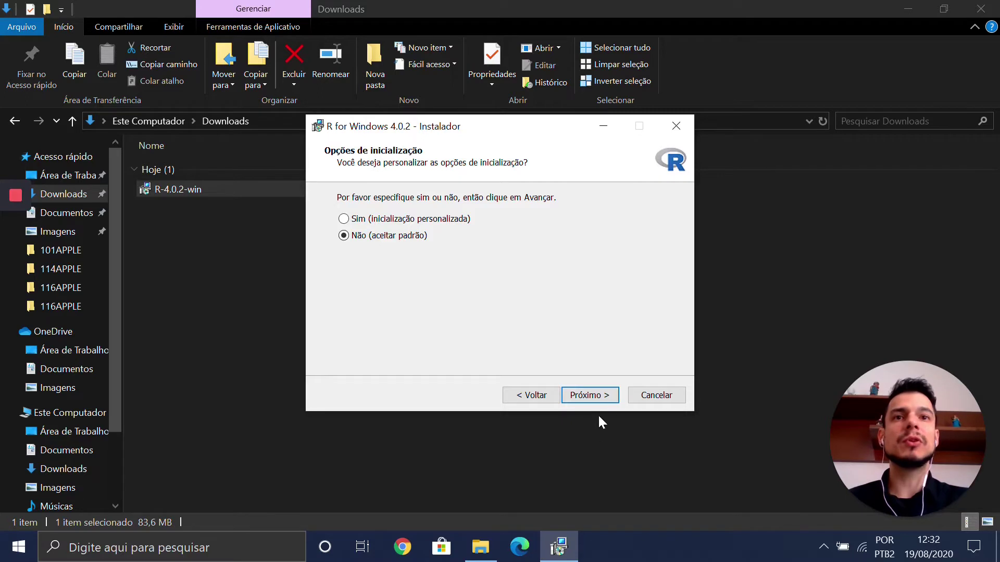
click(592, 399)
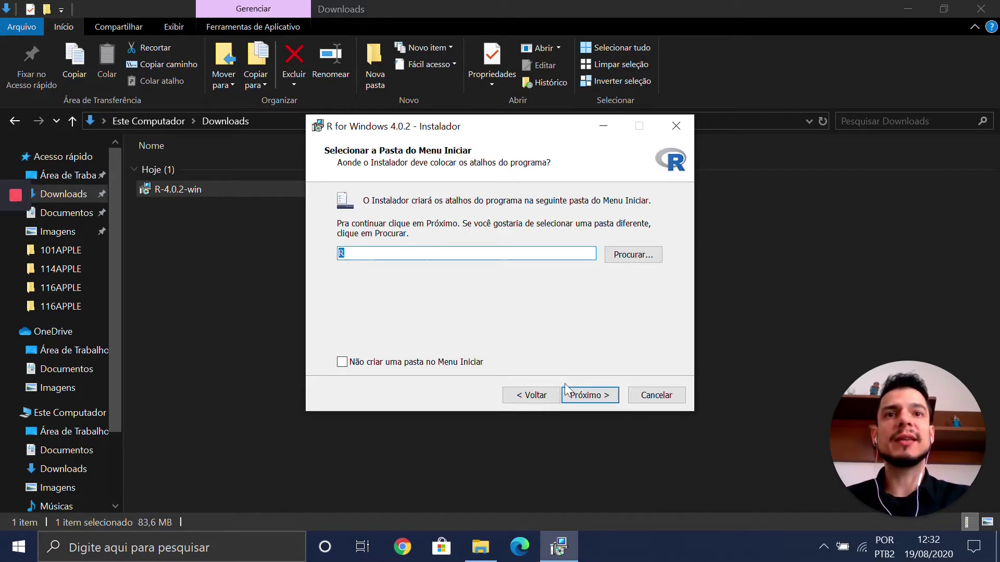
Step: Keep the Start Menu folder R and the default additional tasks, and complete the R installation
click(583, 394)
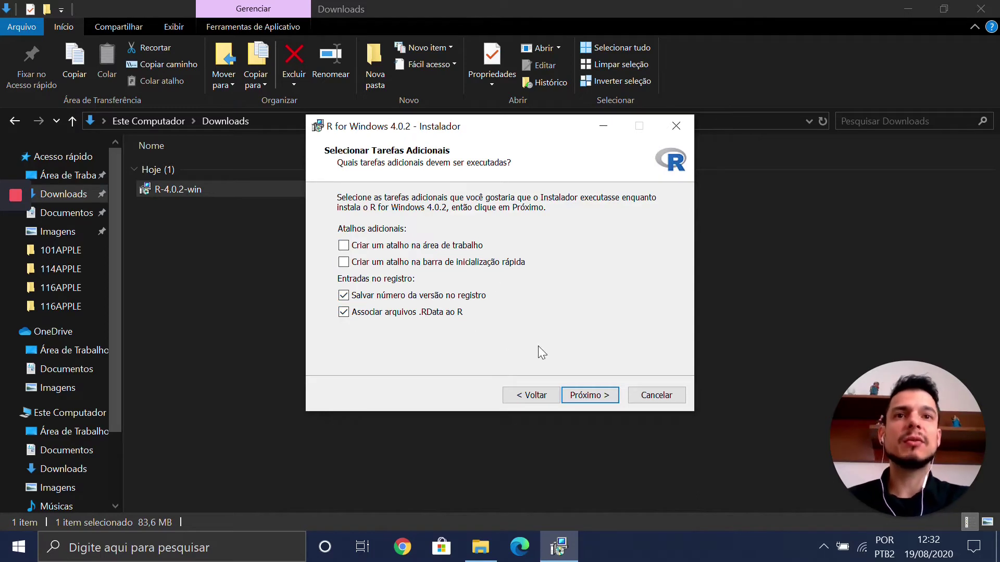
click(587, 394)
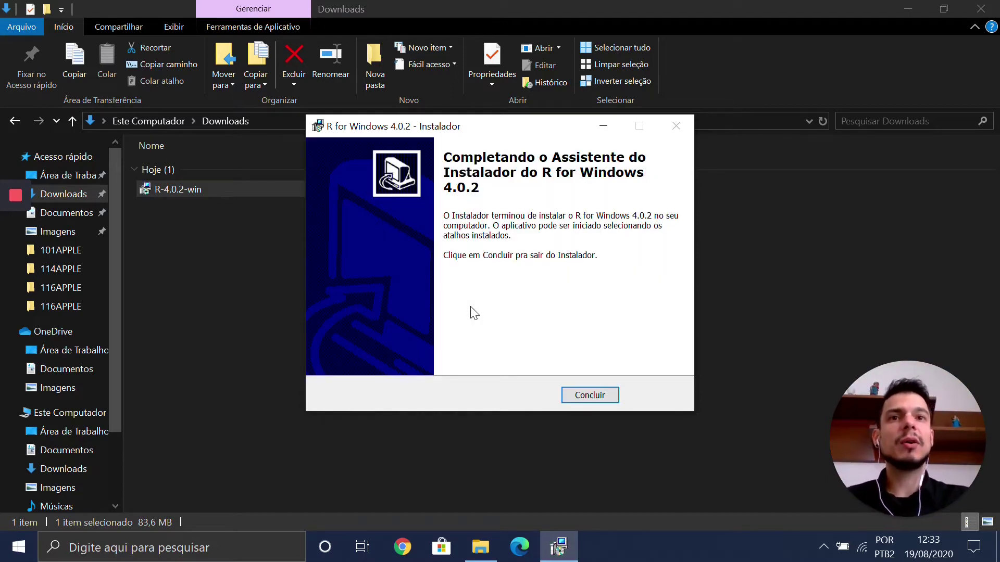
click(578, 395)
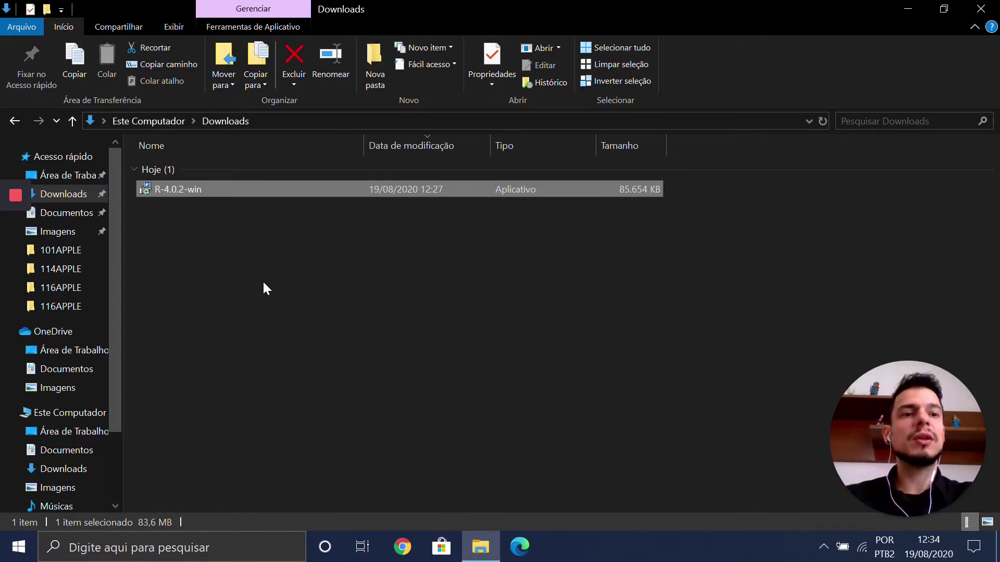
Step: Permanently delete the R-4.0.2-win installer from the Downloads folder and close File Explorer
key(shift+Delete)
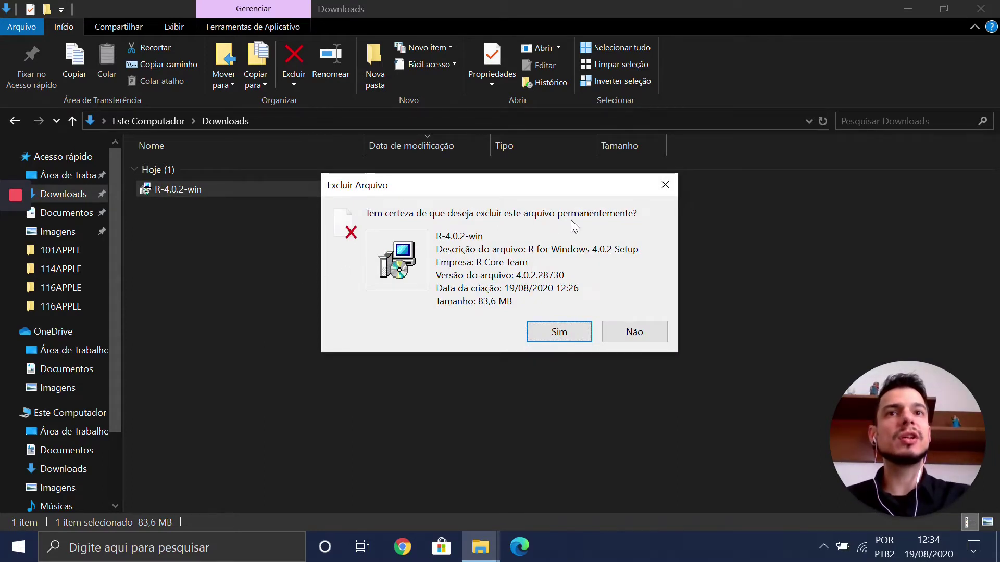
click(572, 326)
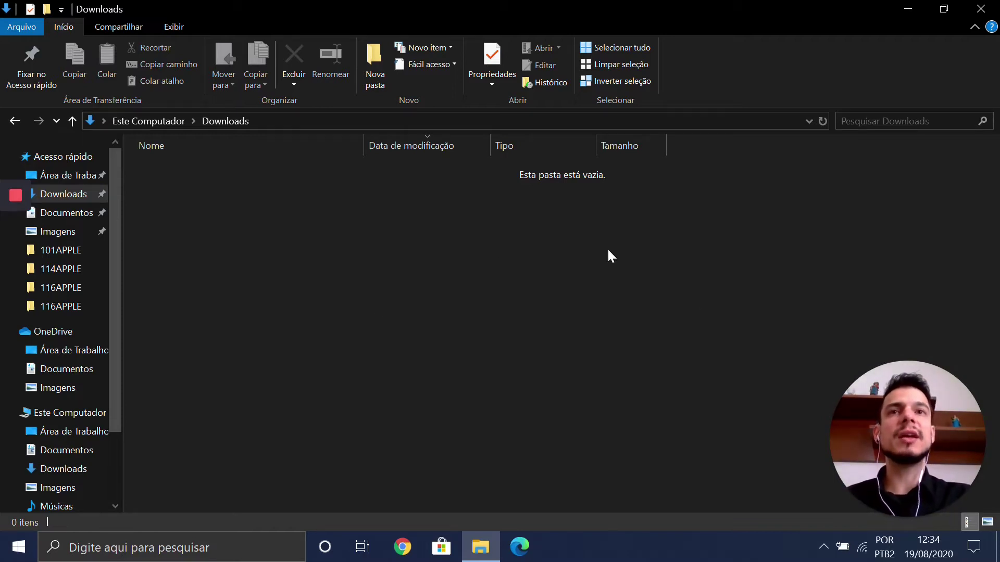
click(980, 9)
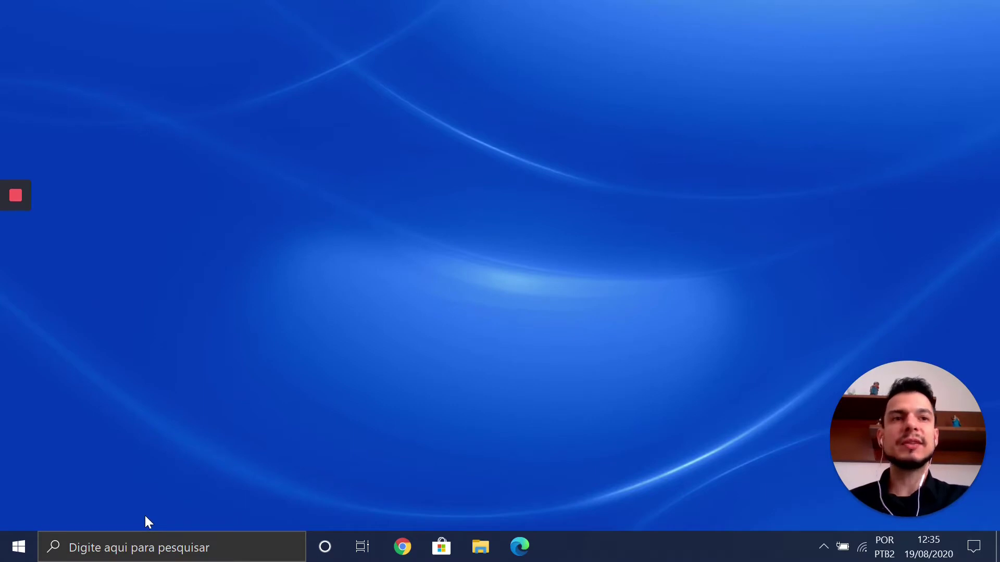
Step: Search Windows for "r" and launch the R x64 4.0.2 application
click(158, 547)
text(r)
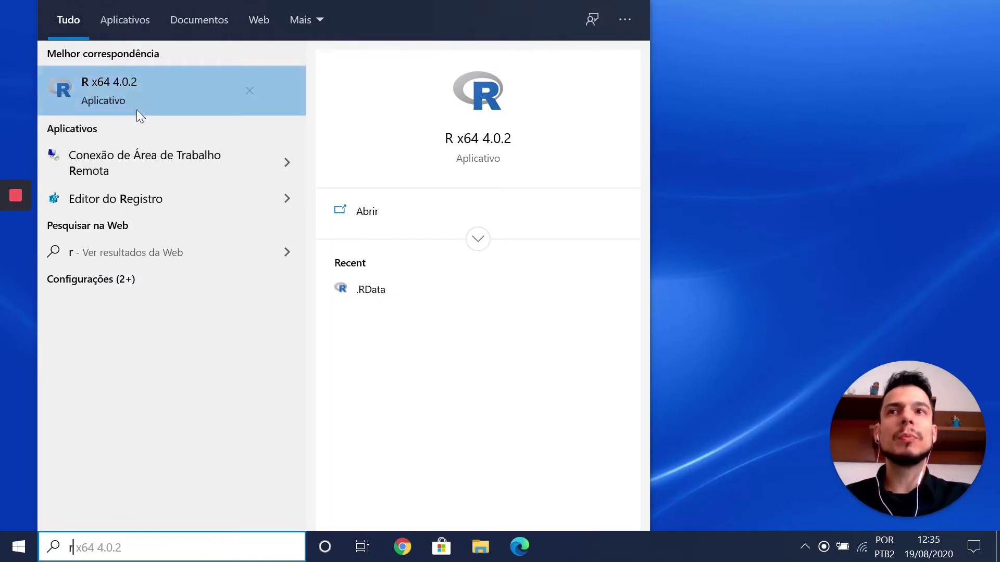
click(128, 92)
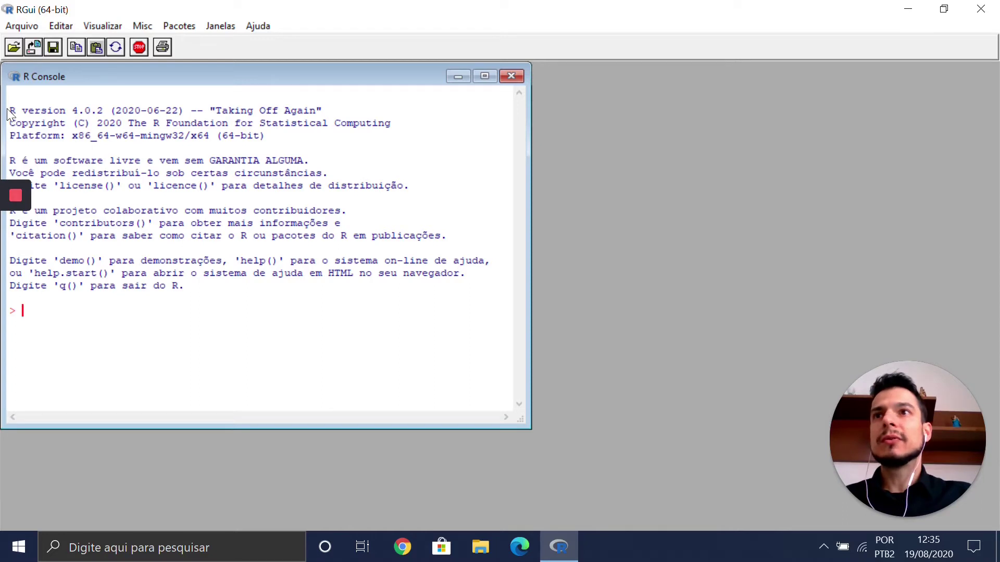
Step: Highlight the version line in the R Console and evaluate 1+1 at the prompt
drag(9, 110, 107, 117)
click(233, 333)
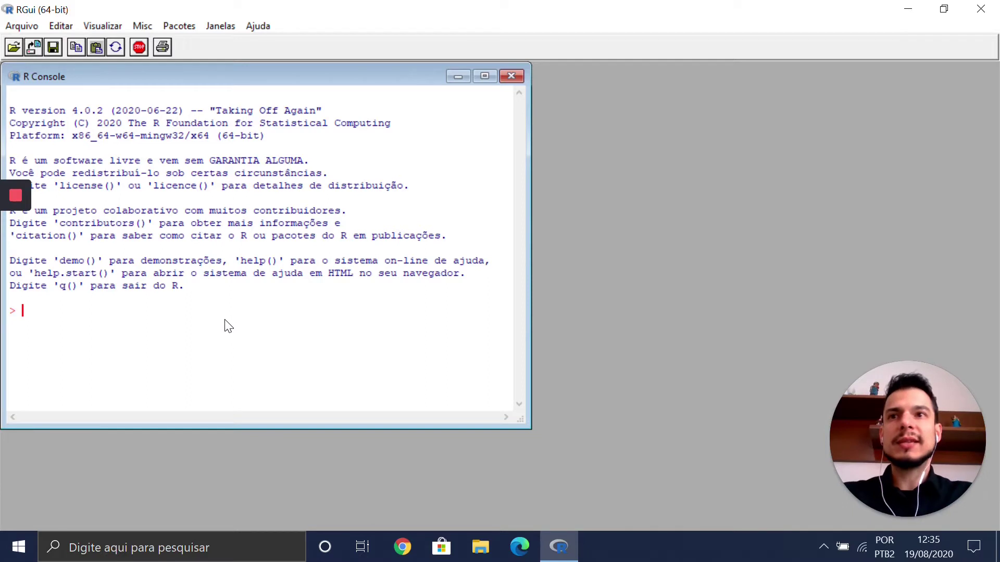
text(1+1)
key(Return)
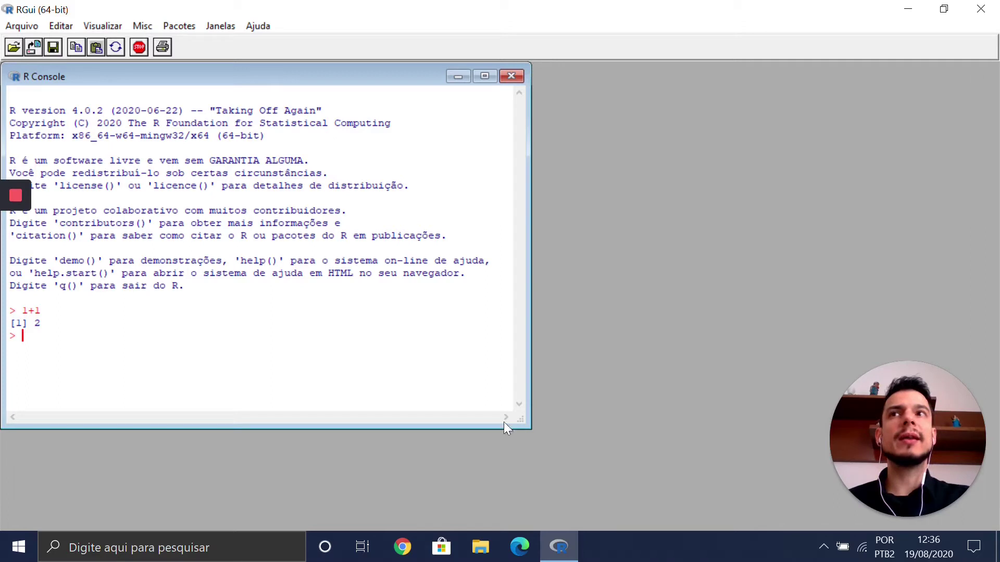
Step: Look through the RGui menus and quit R without saving the workspace image
click(11, 26)
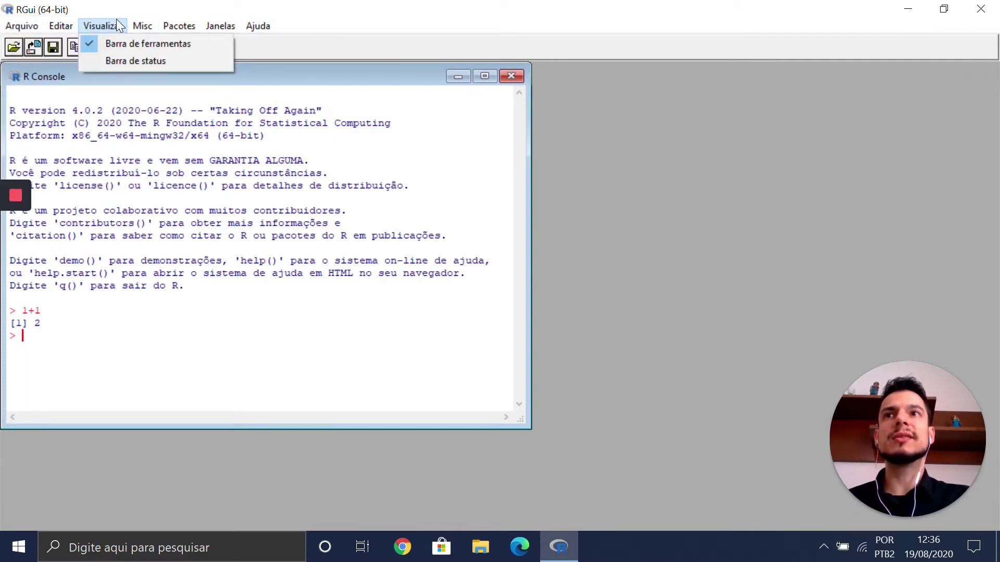
click(102, 20)
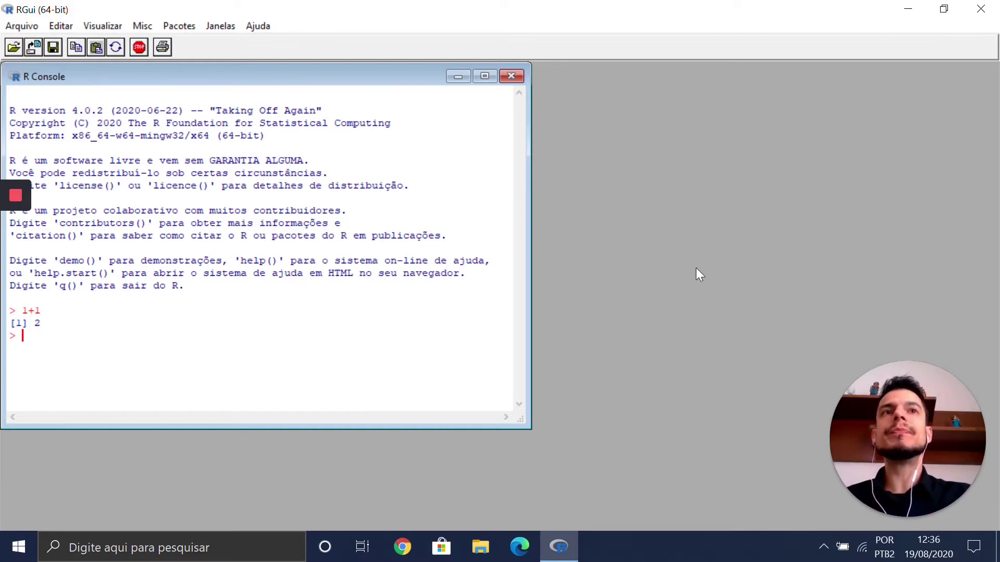
click(980, 9)
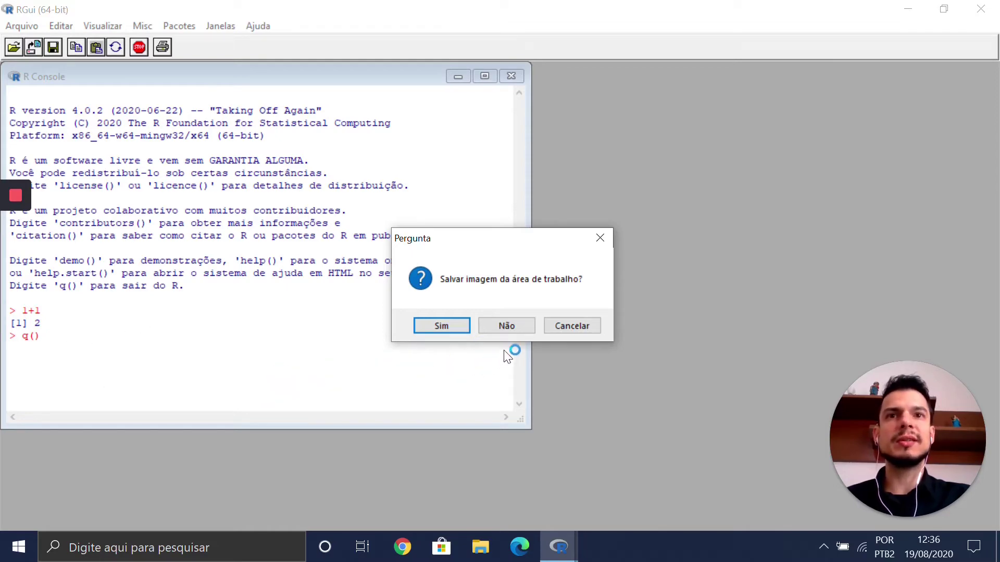
click(508, 326)
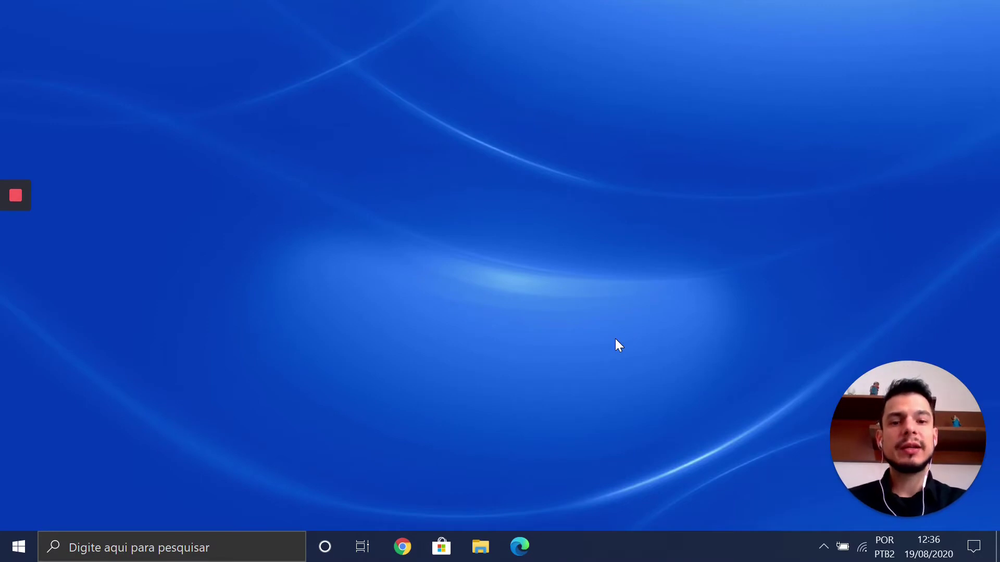
click(174, 547)
text(r)
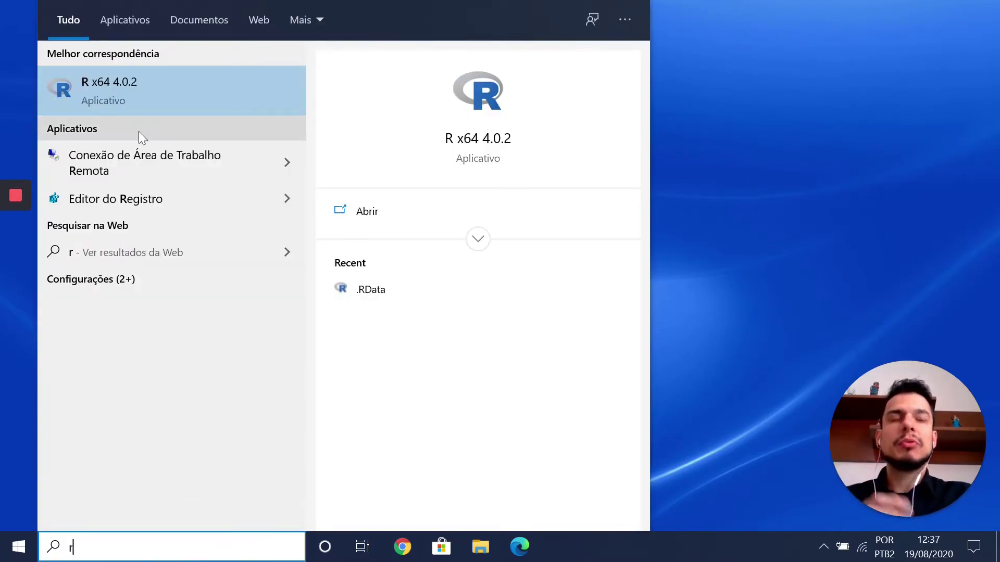
click(706, 199)
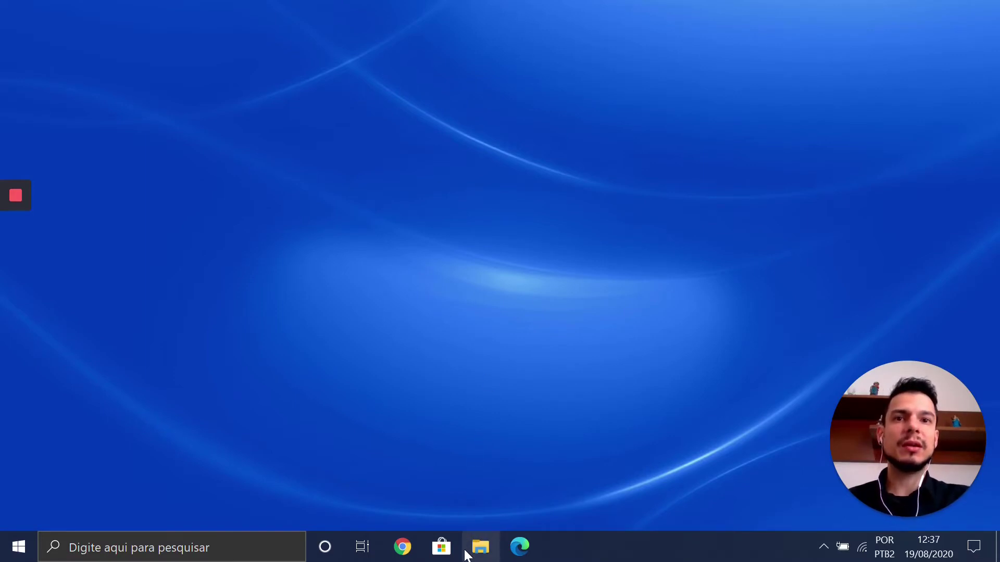
Step: Open File Explorer and go to the bin folder inside Arquivos de Programas\R\R-4.0.2 on drive C:
click(480, 547)
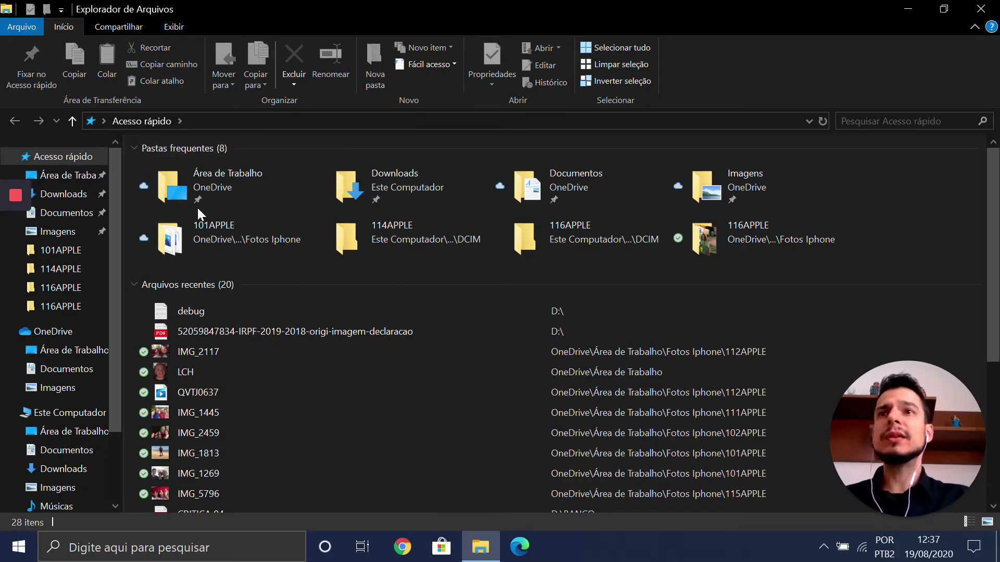
drag(116, 167, 110, 254)
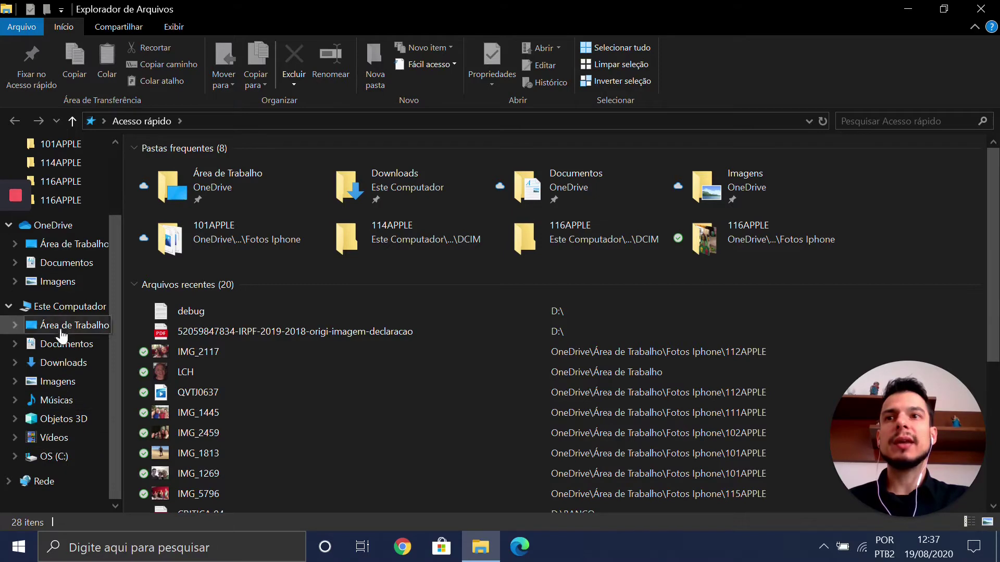
click(57, 459)
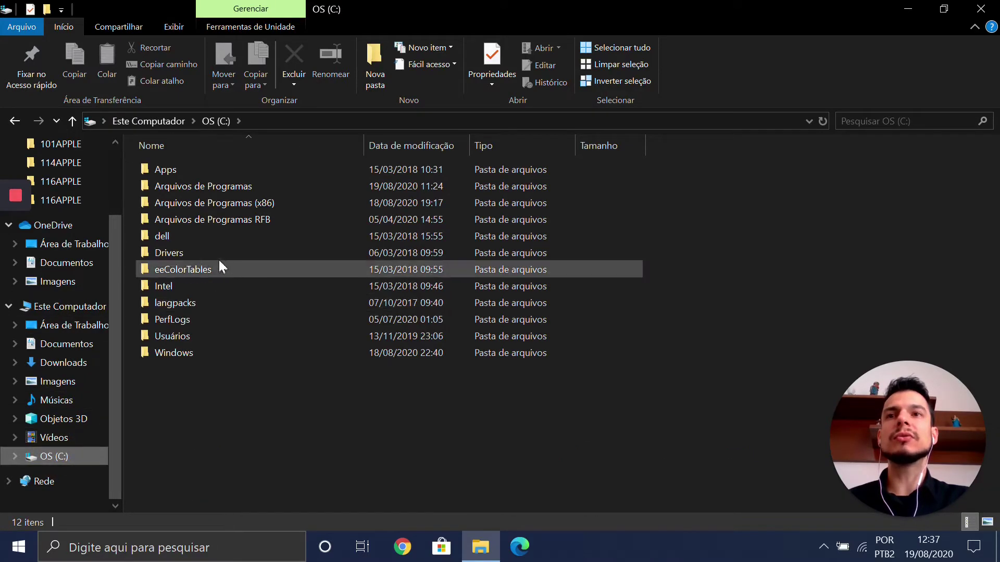
double_click(232, 186)
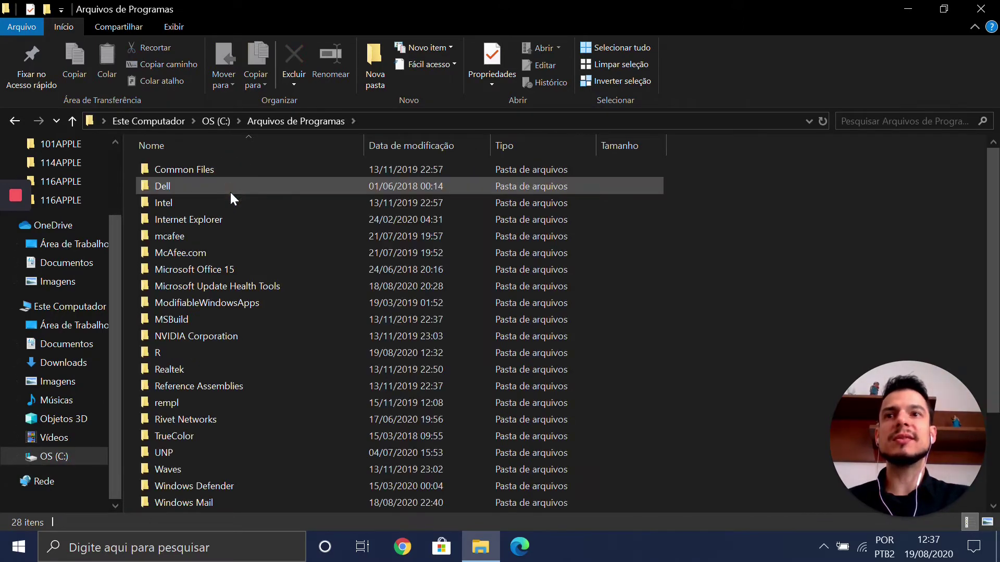
click(206, 354)
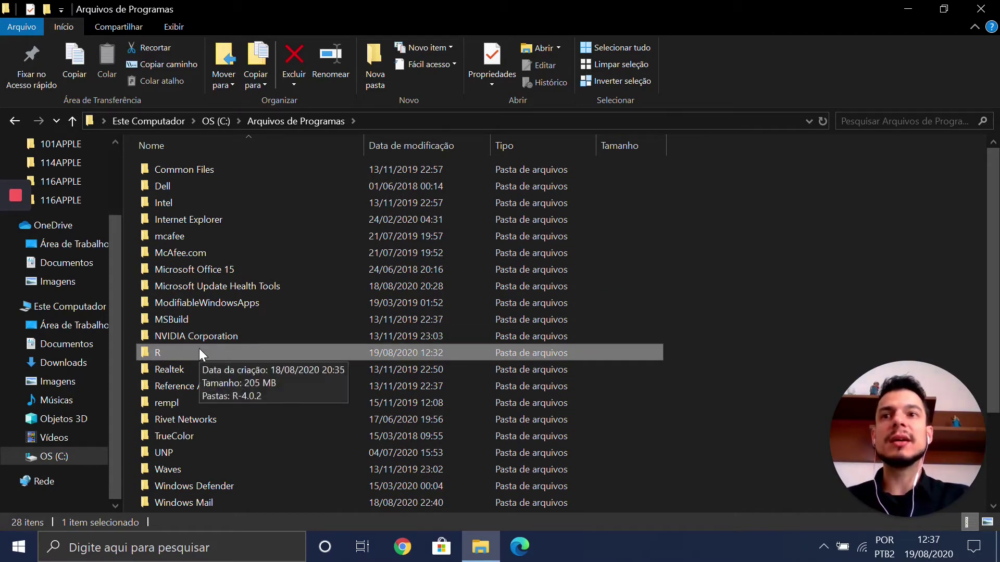
click(198, 349)
double_click(199, 353)
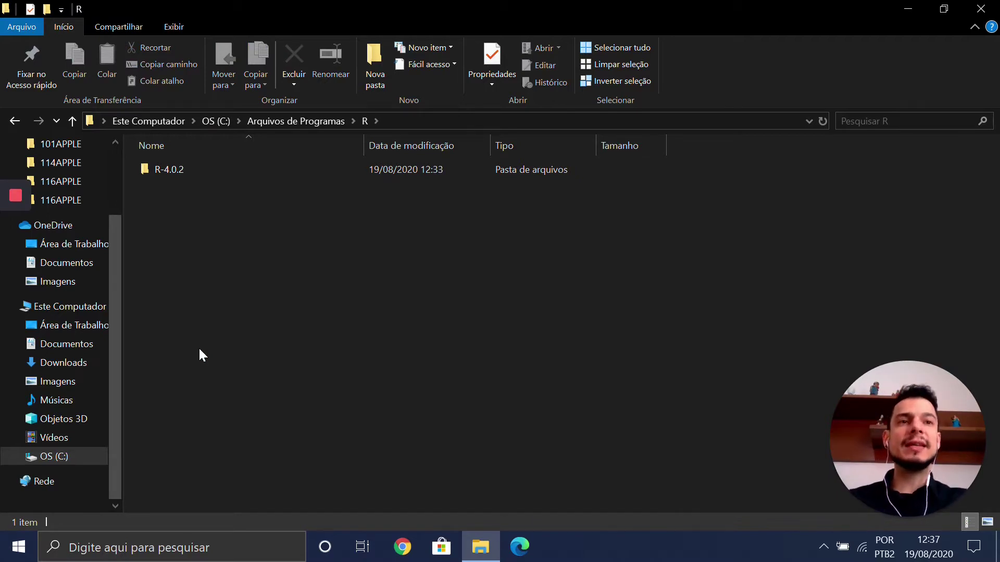
double_click(183, 169)
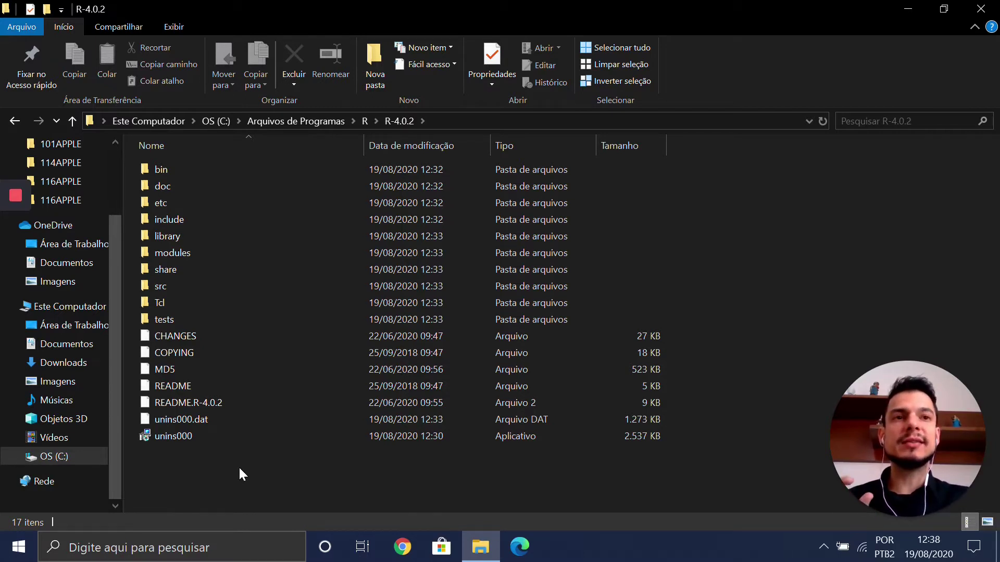
double_click(210, 167)
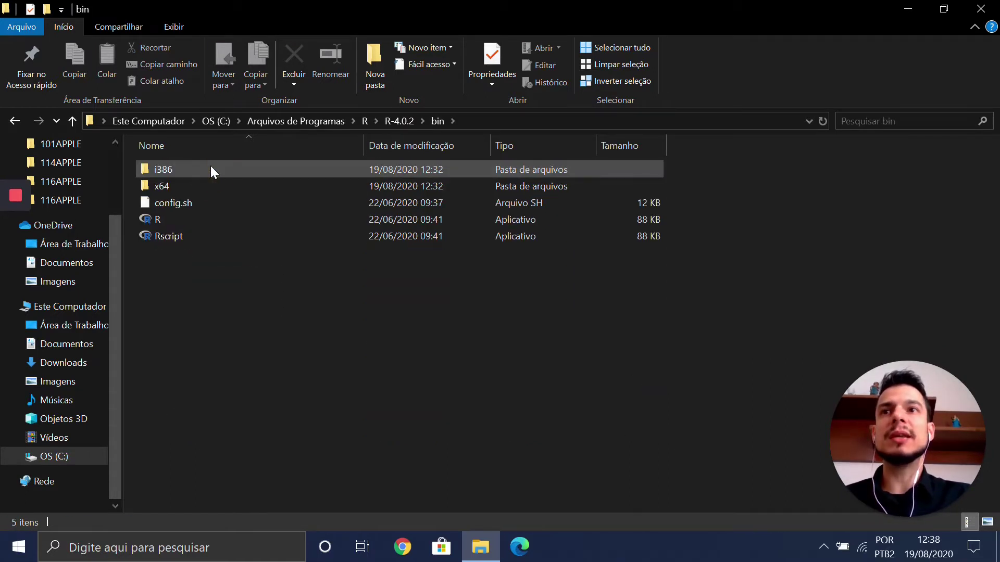
Step: Launch the R application from the bin folder and move its terminal window toward the middle of the screen
click(196, 217)
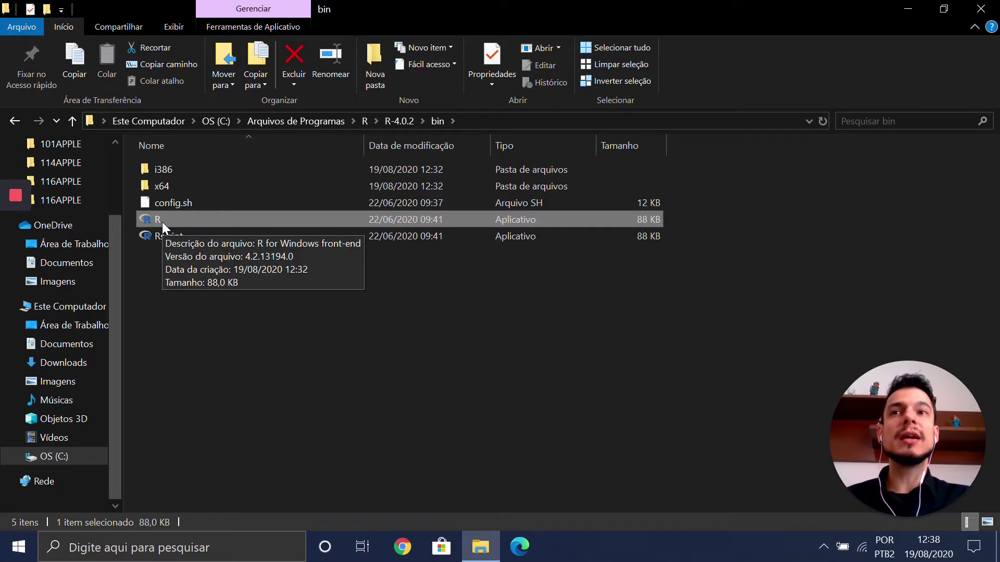
double_click(213, 216)
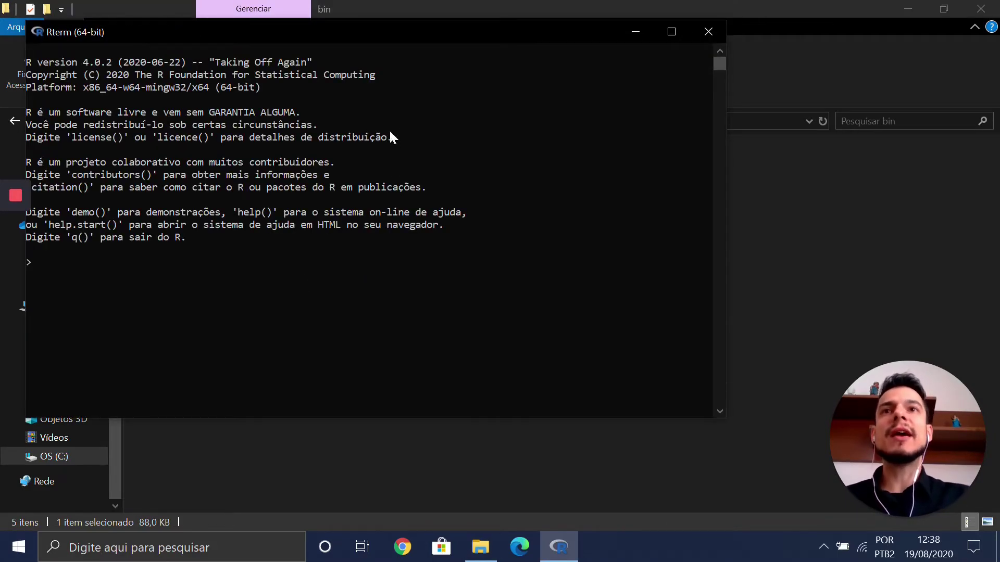
drag(384, 35, 489, 81)
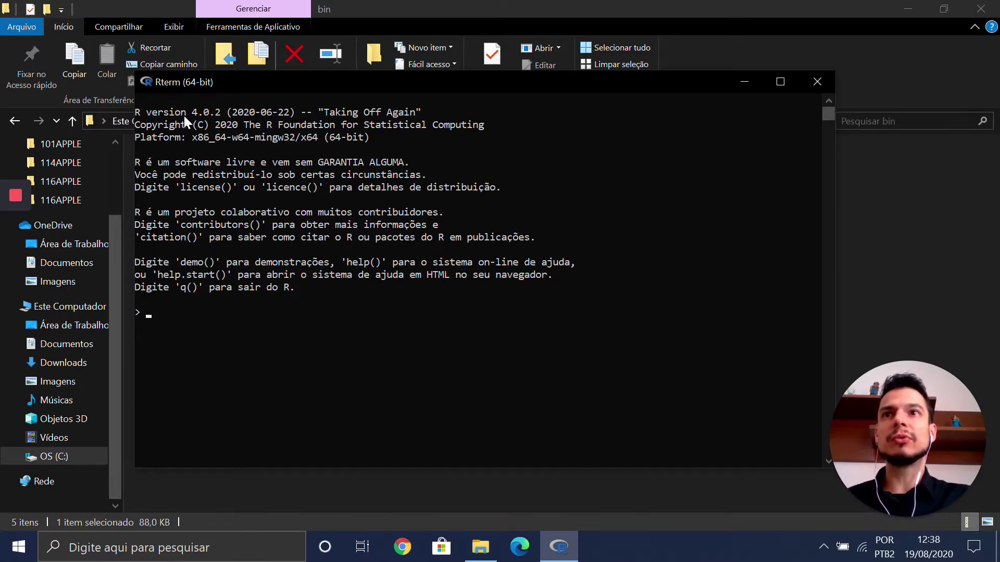
Step: Evaluate 1+1 in the Rterm window and close the terminal
text(1+)
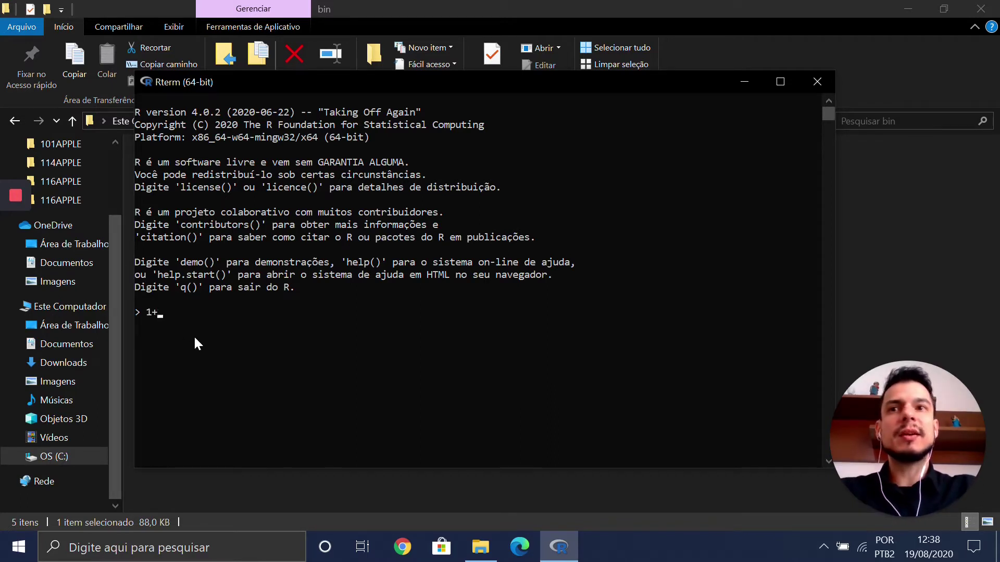
text(1)
key(Return)
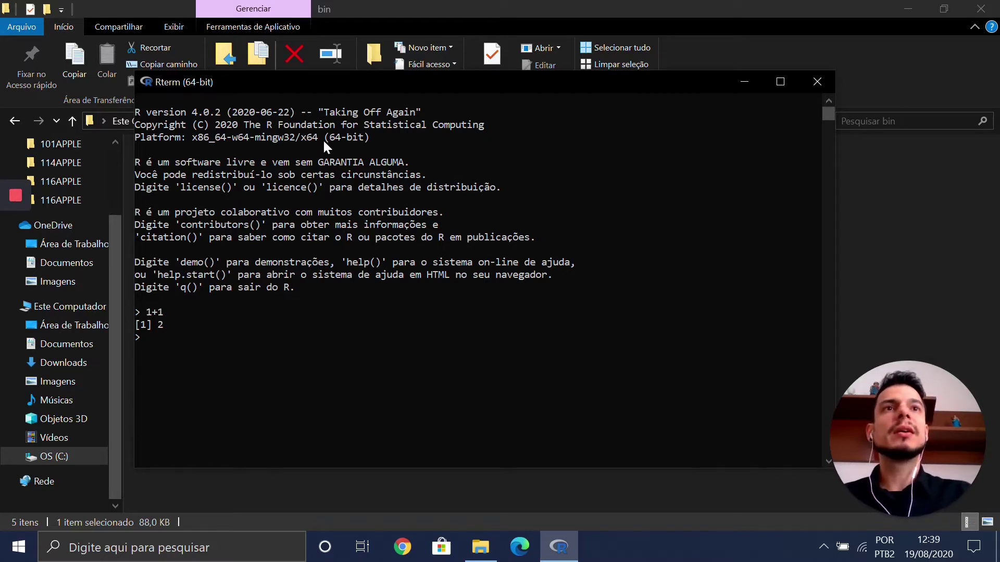
click(818, 84)
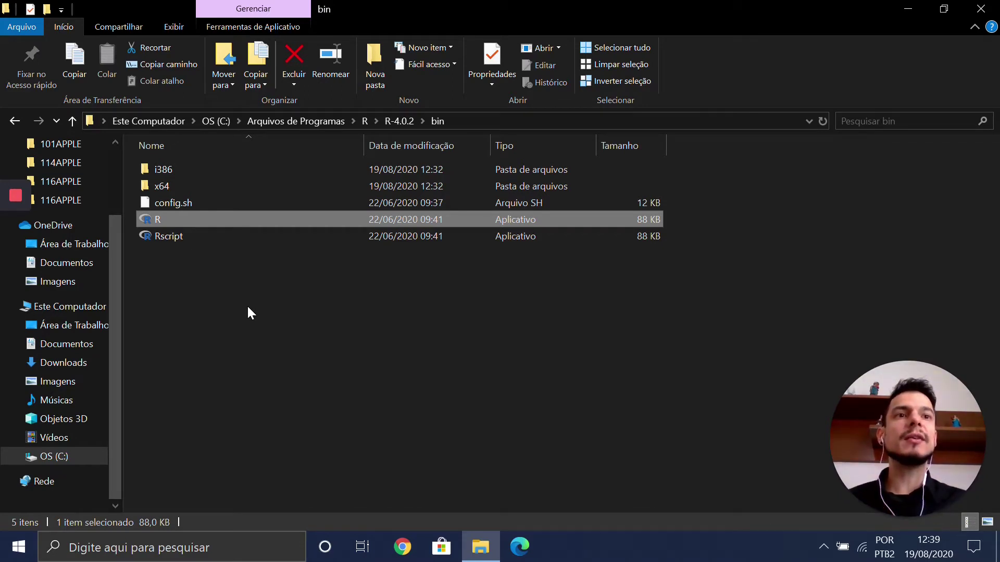
Step: Open the x64 subfolder of bin and launch the Rgui application
click(179, 188)
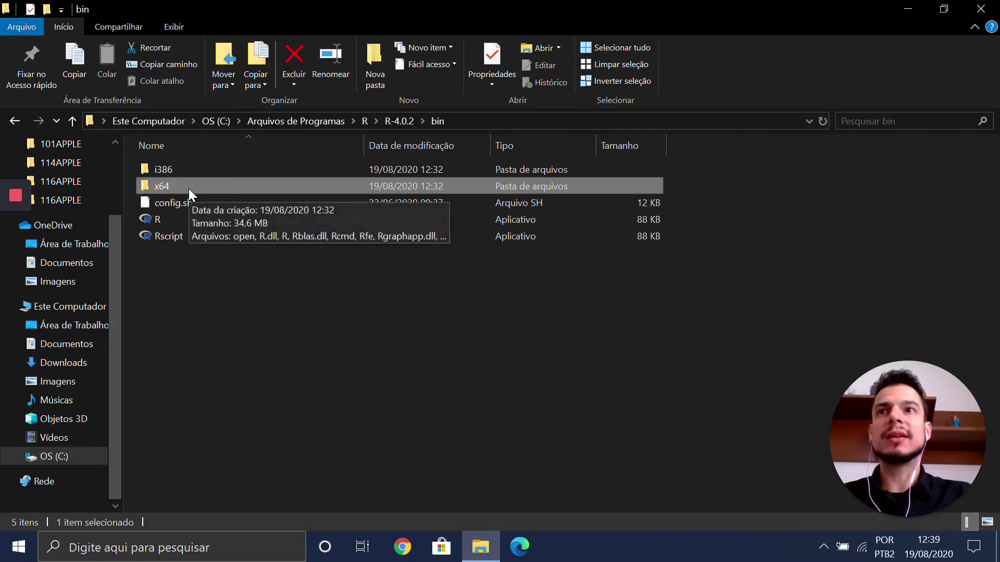
double_click(189, 189)
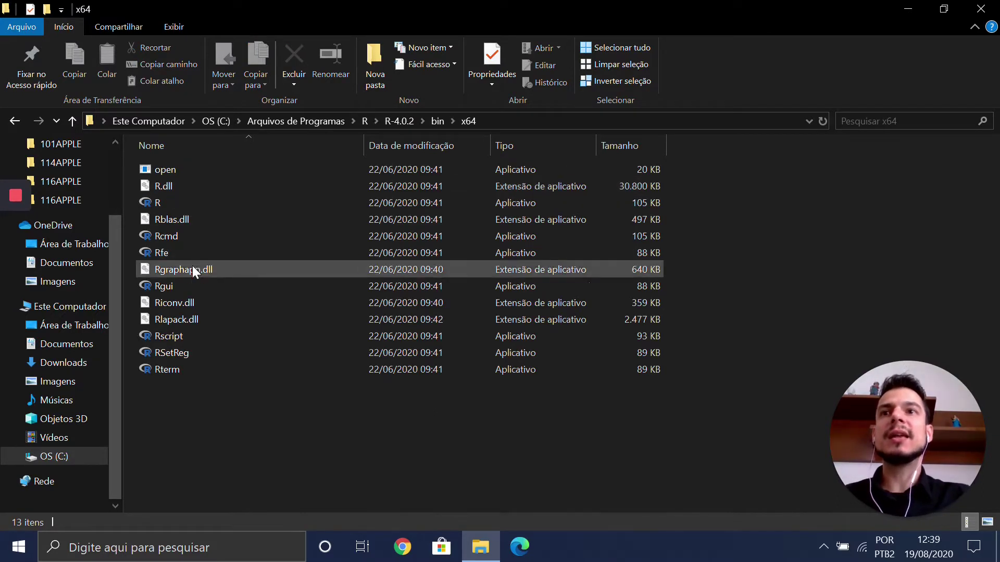
click(199, 286)
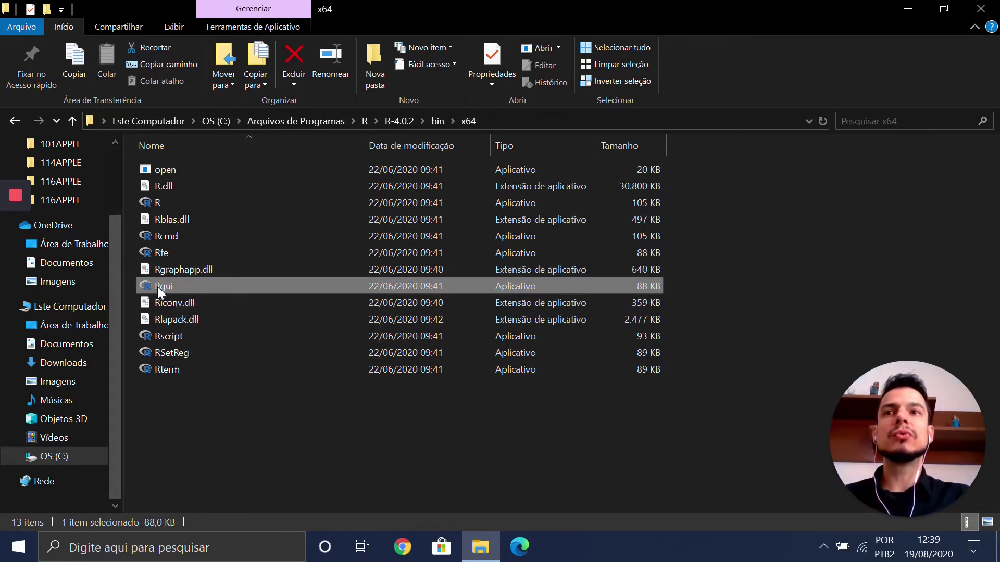
double_click(203, 287)
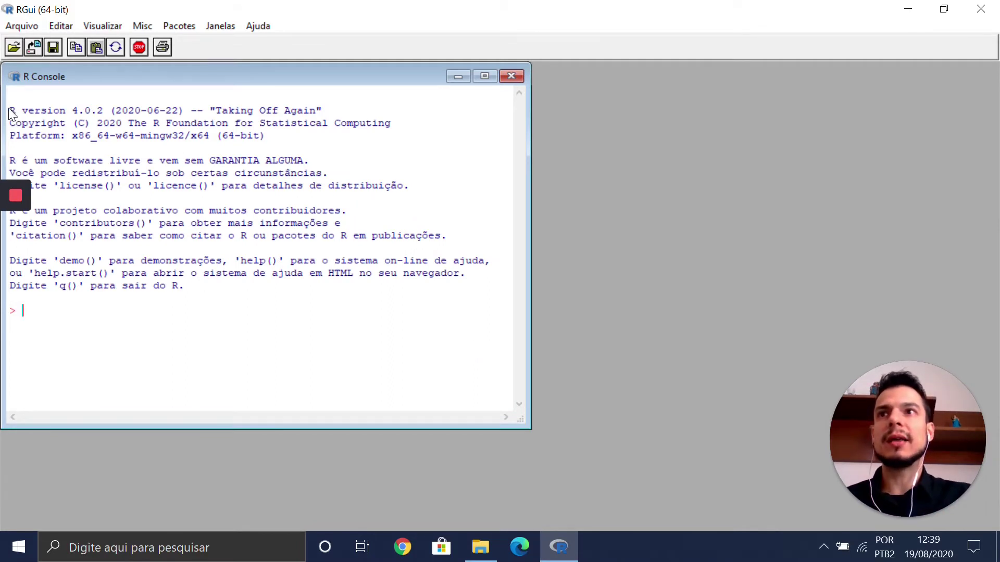
Step: Highlight the R version text in the RGui console and evaluate 1+1 at the prompt
drag(1, 108, 126, 111)
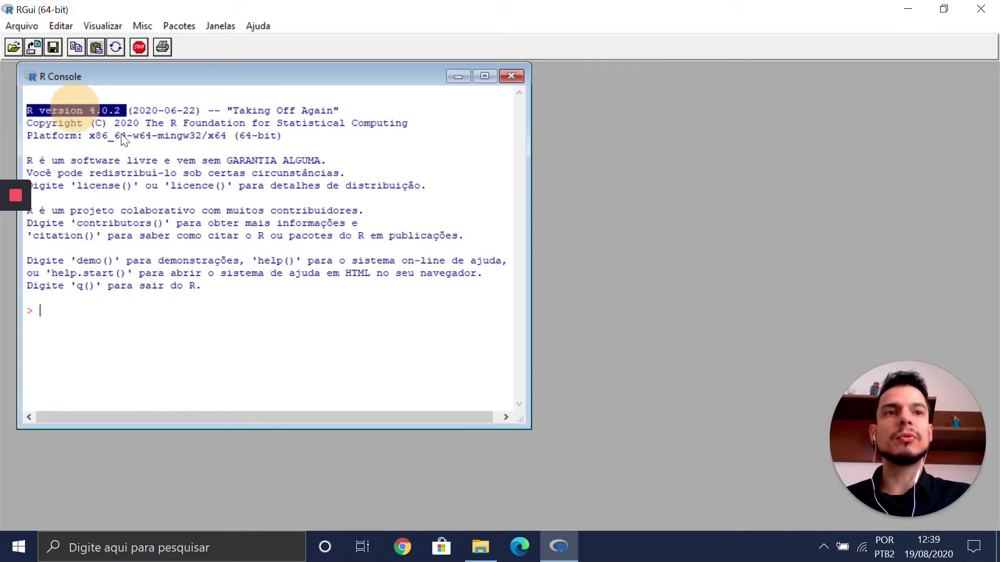
click(147, 337)
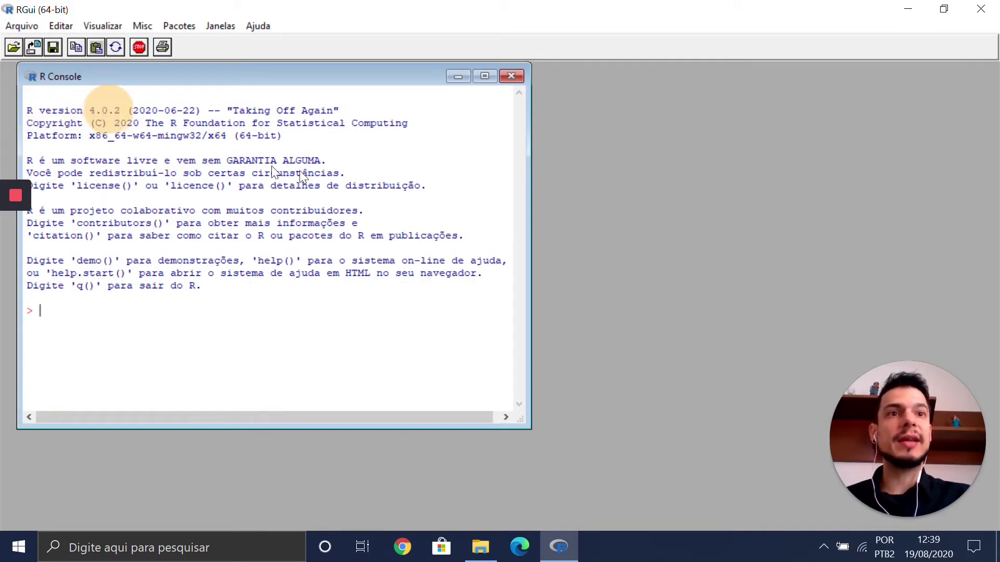
click(145, 329)
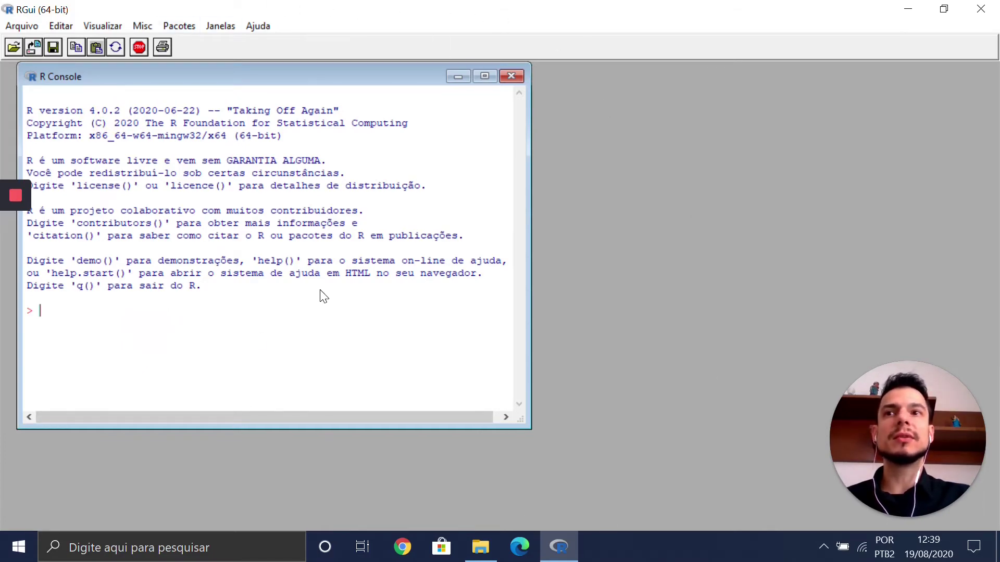
text(1+1)
key(Return)
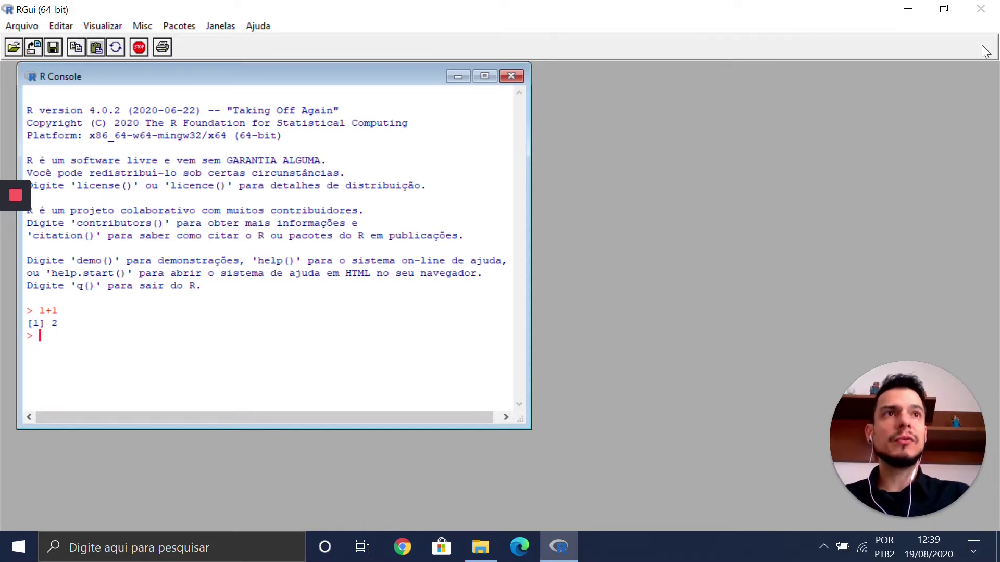
Step: Quit RGui without saving the workspace image and close the x64 folder window
click(980, 9)
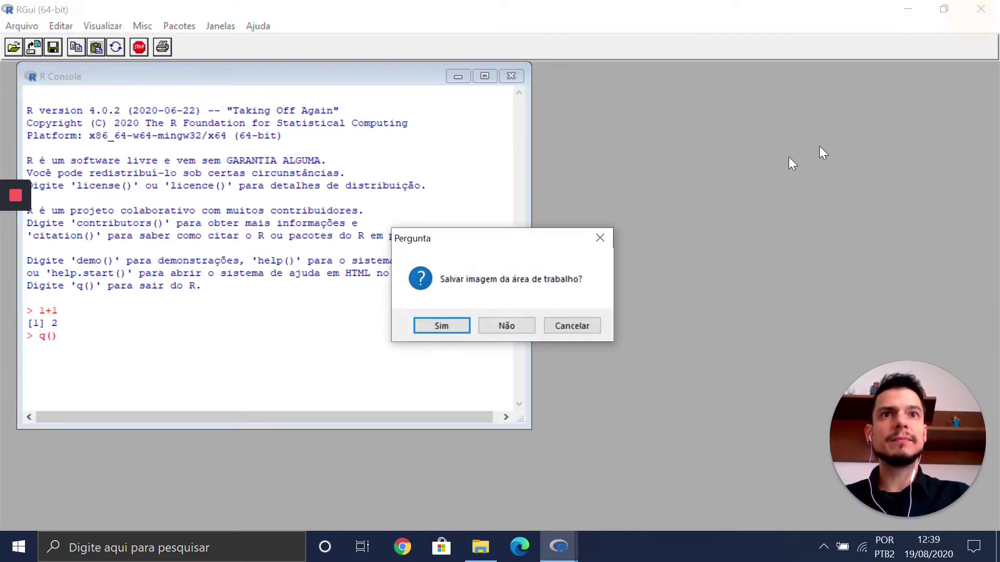
click(517, 324)
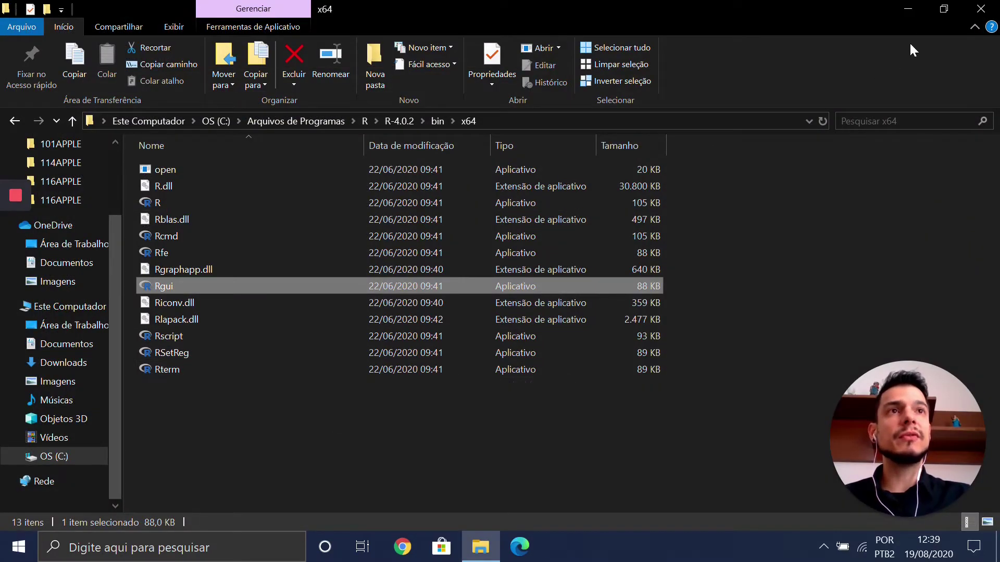
click(980, 11)
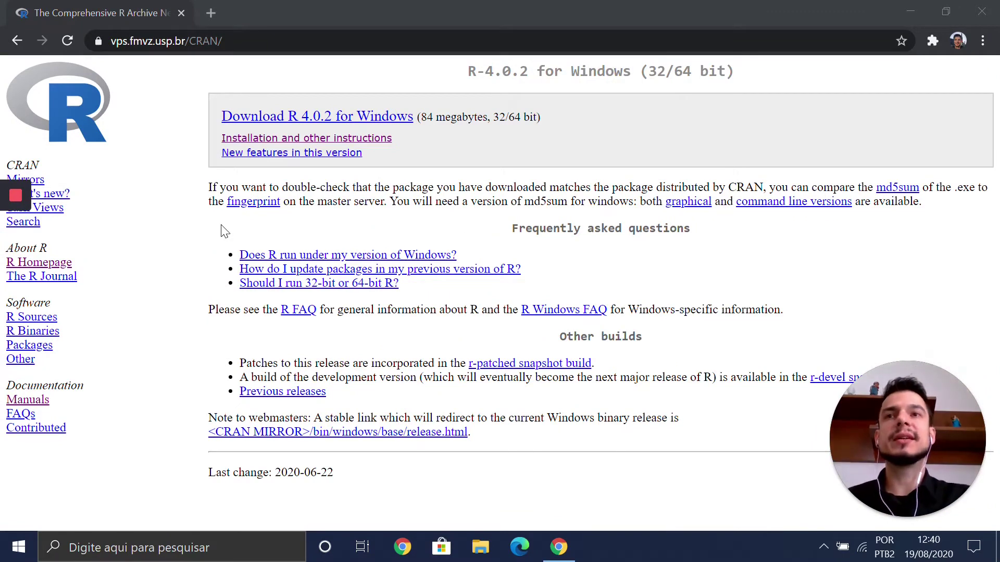
Step: Switch to Chrome and search Google for rstudio in a new tab
click(211, 13)
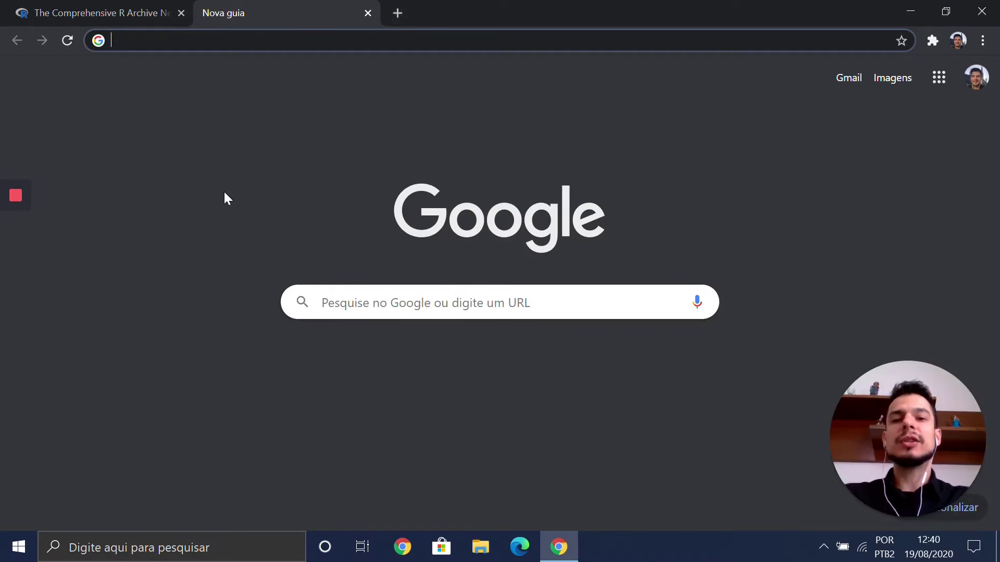
text(rstudio)
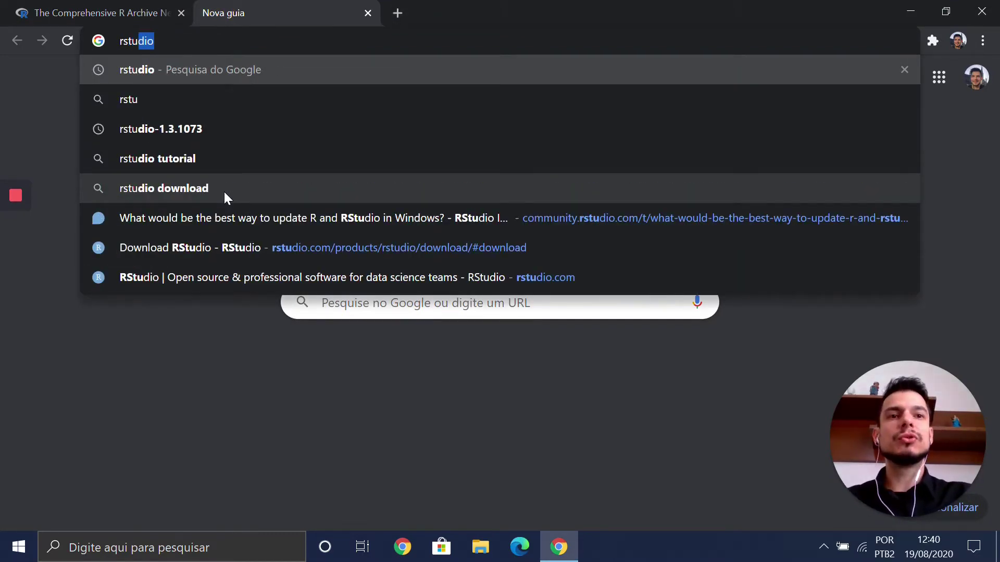
key(Return)
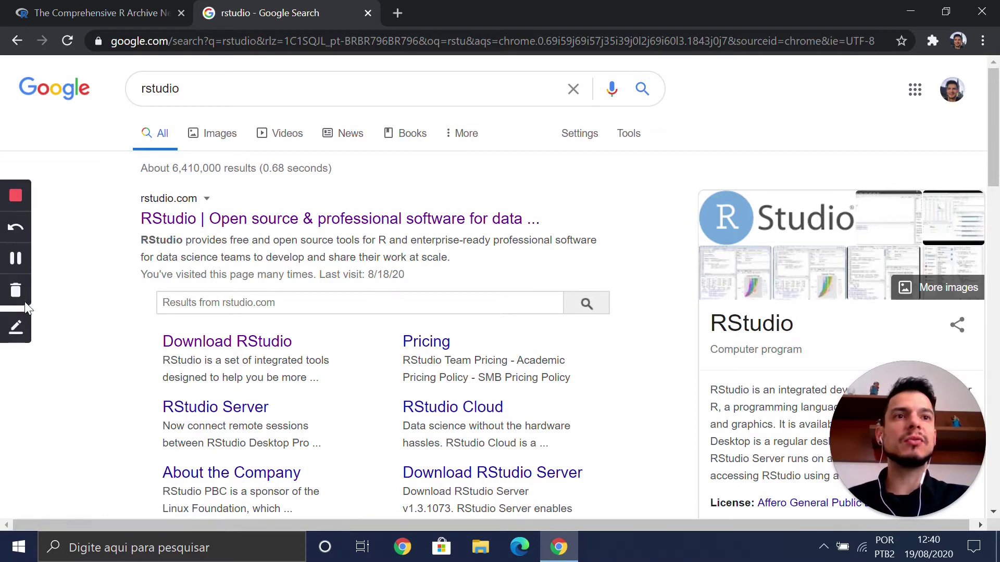
Step: Open the rstudio.com website from the results and follow the RStudio Desktop link among its open source products
click(258, 226)
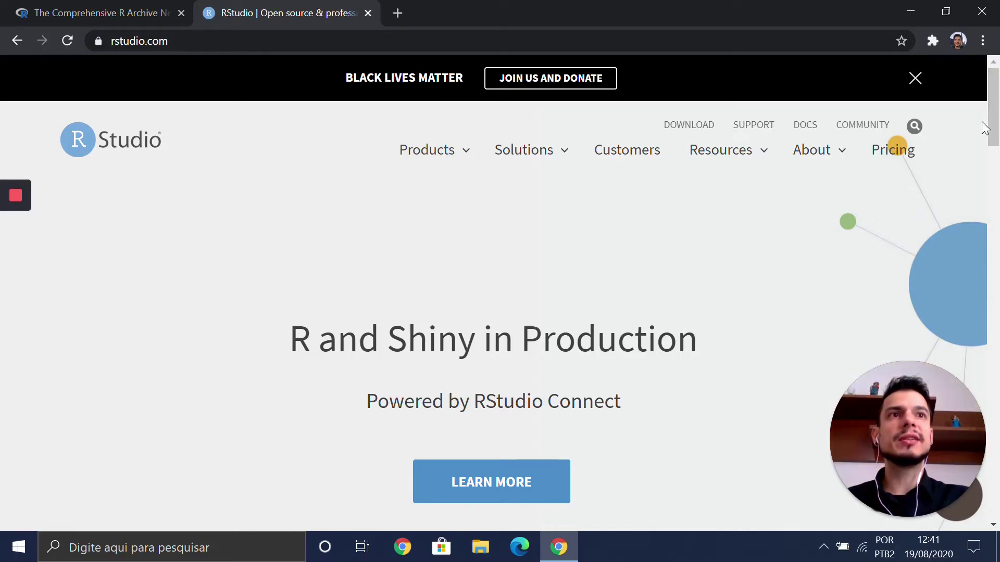
drag(993, 104, 993, 509)
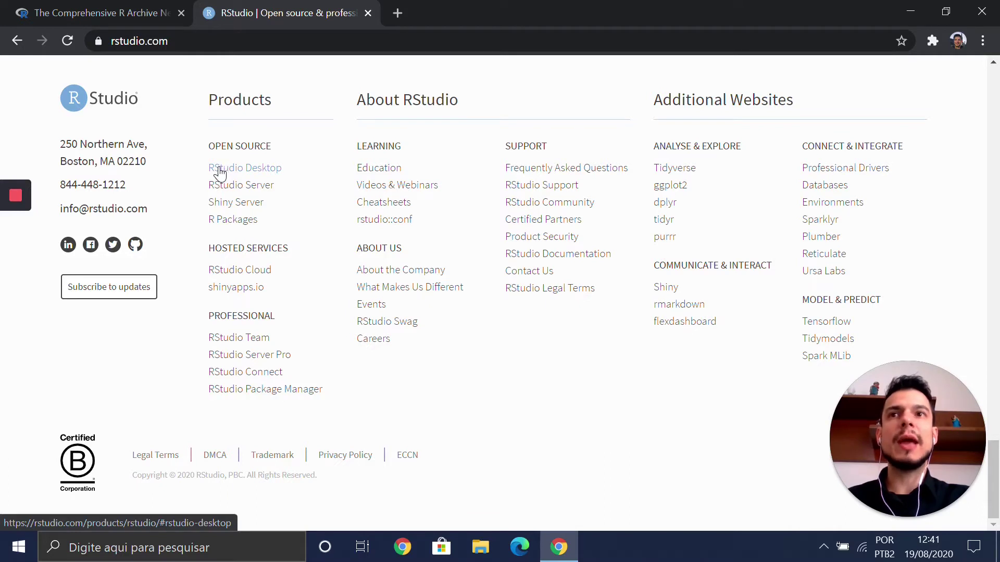
click(255, 176)
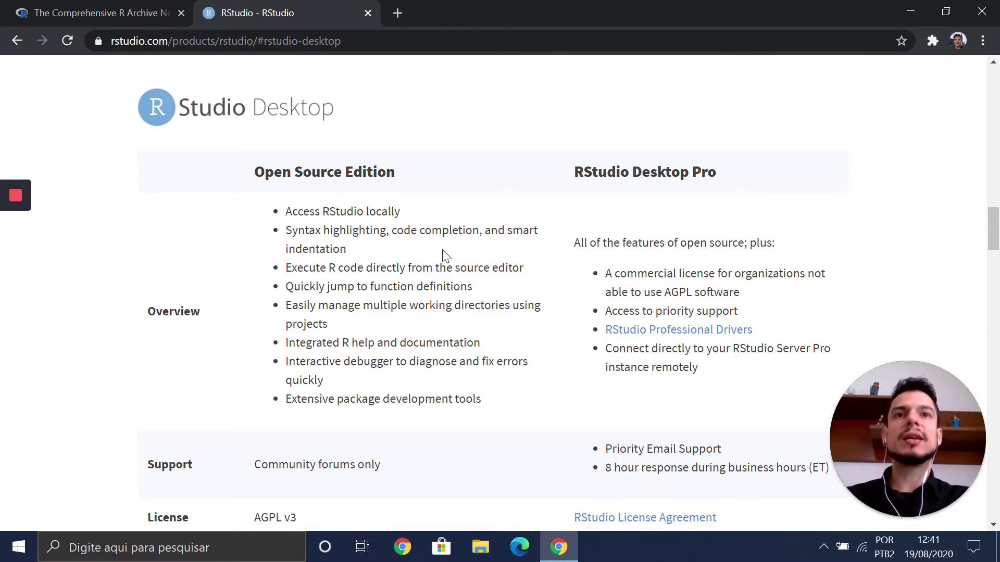
Step: Compare the RStudio Desktop editions, highlighting the Open Source Edition heading and its Free pricing entry
scroll(443, 239, down, 1)
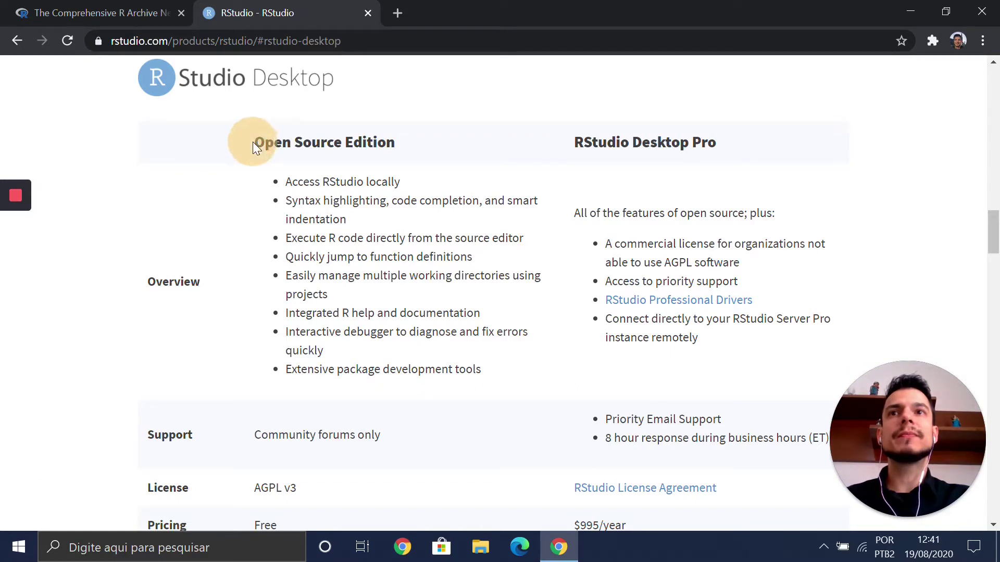
drag(252, 142, 399, 145)
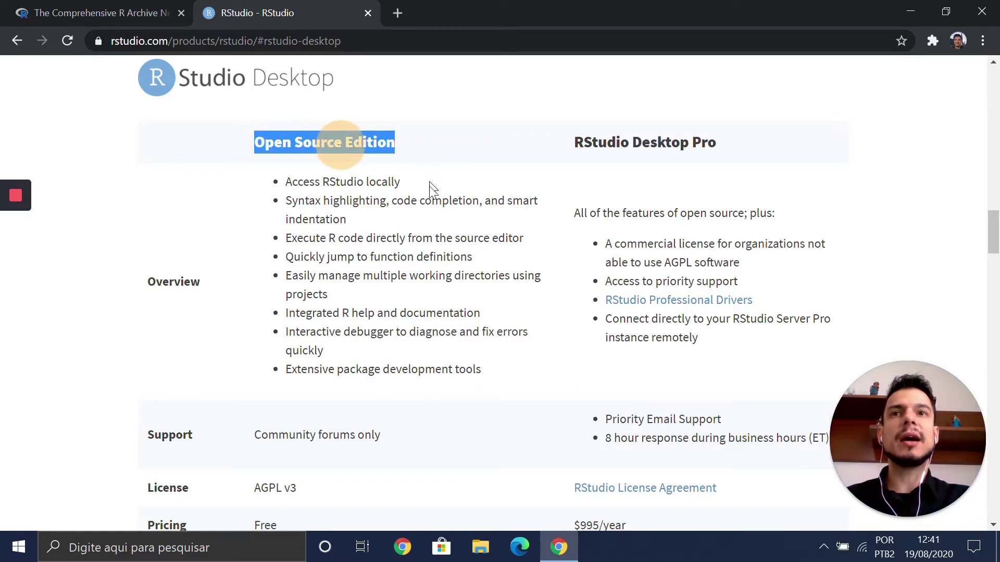
scroll(429, 186, down, 1)
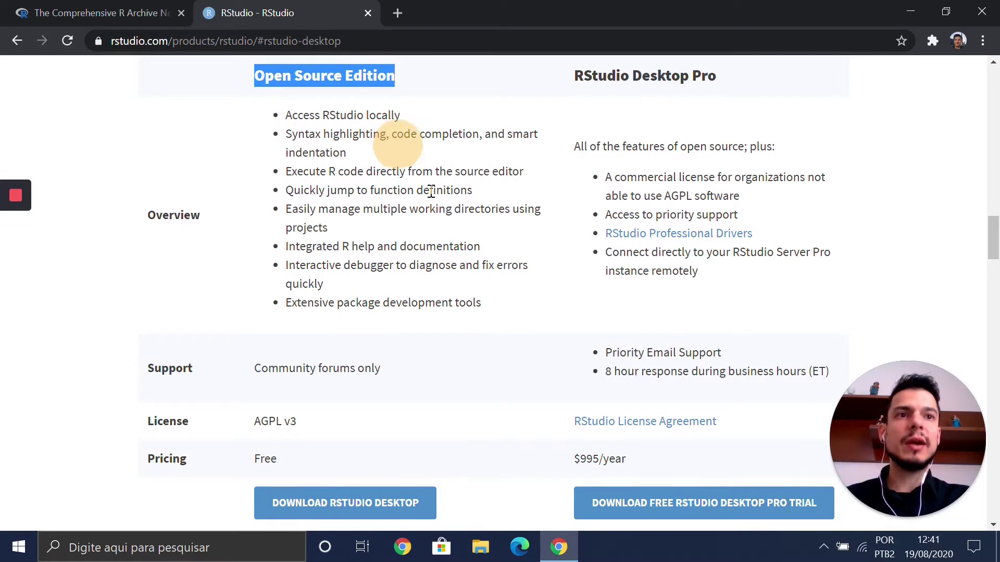
scroll(290, 509, down, 1)
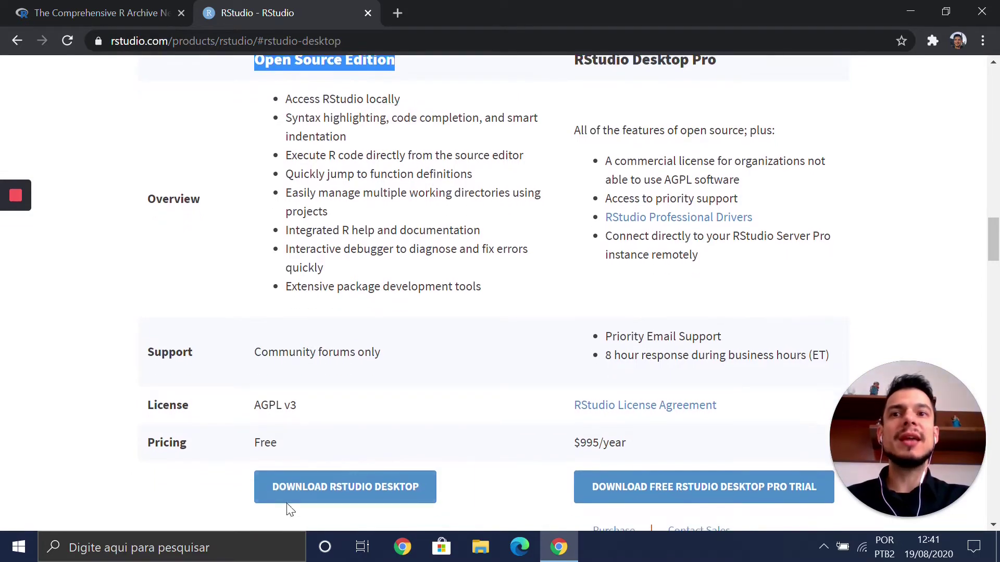
drag(254, 442, 293, 442)
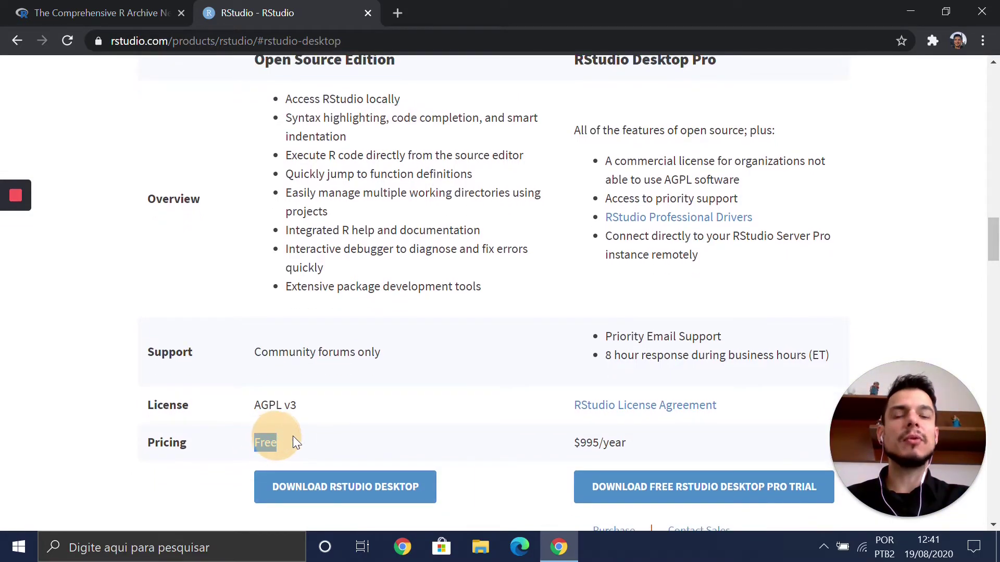
click(311, 434)
scroll(311, 437, down, 1)
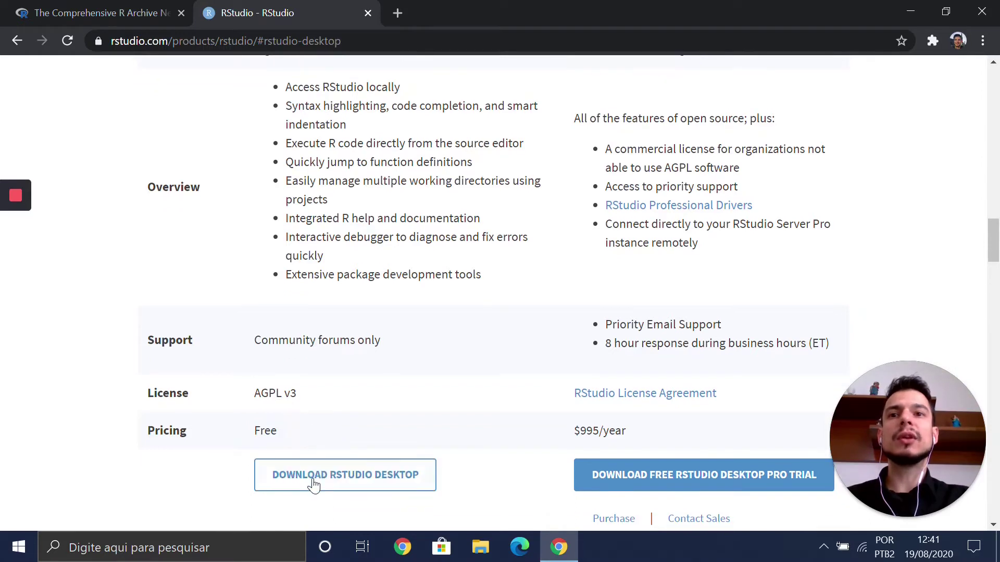
Step: Open the RStudio Desktop download page and choose the free version with the Open Source License
click(333, 477)
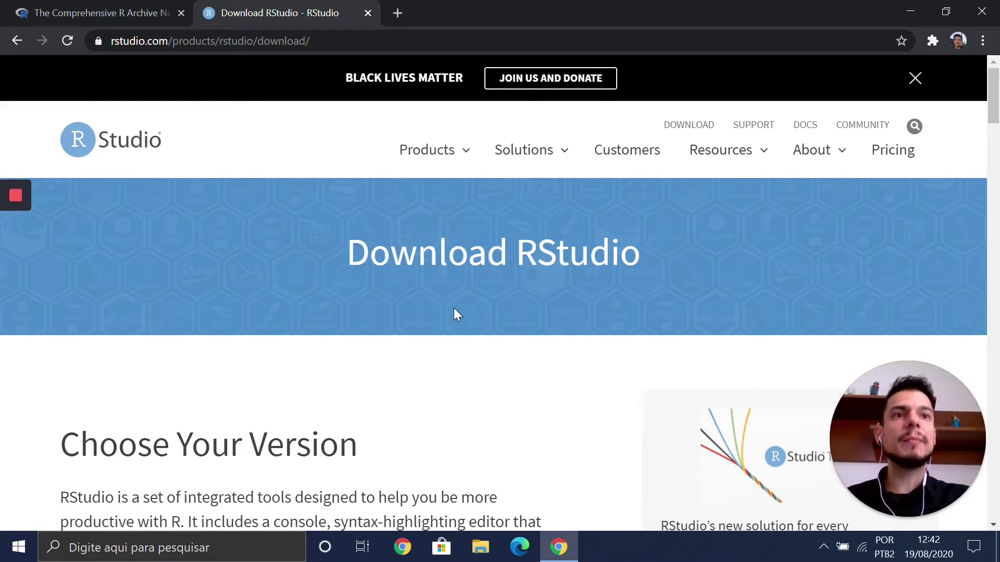
scroll(454, 308, down, 4)
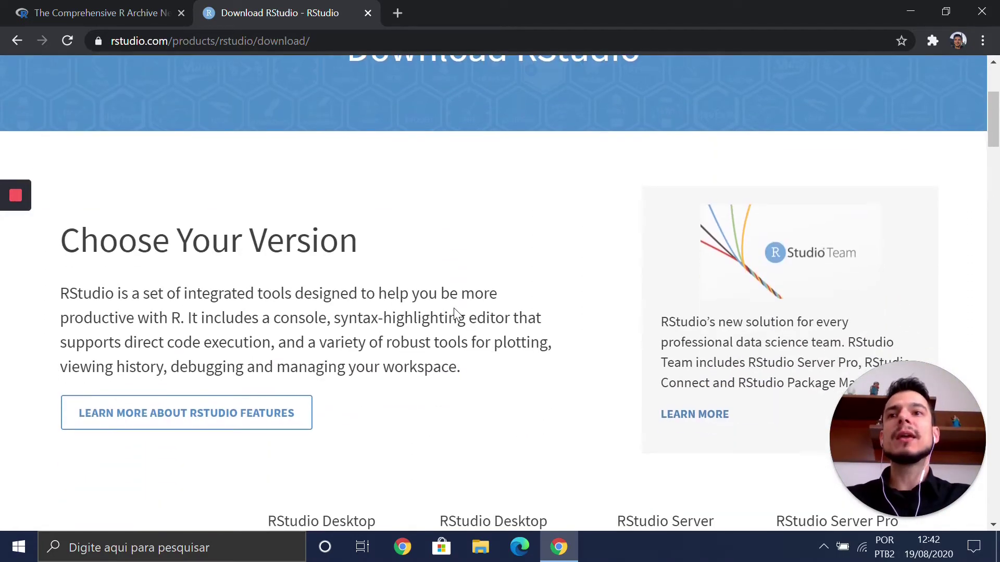
scroll(454, 308, down, 6)
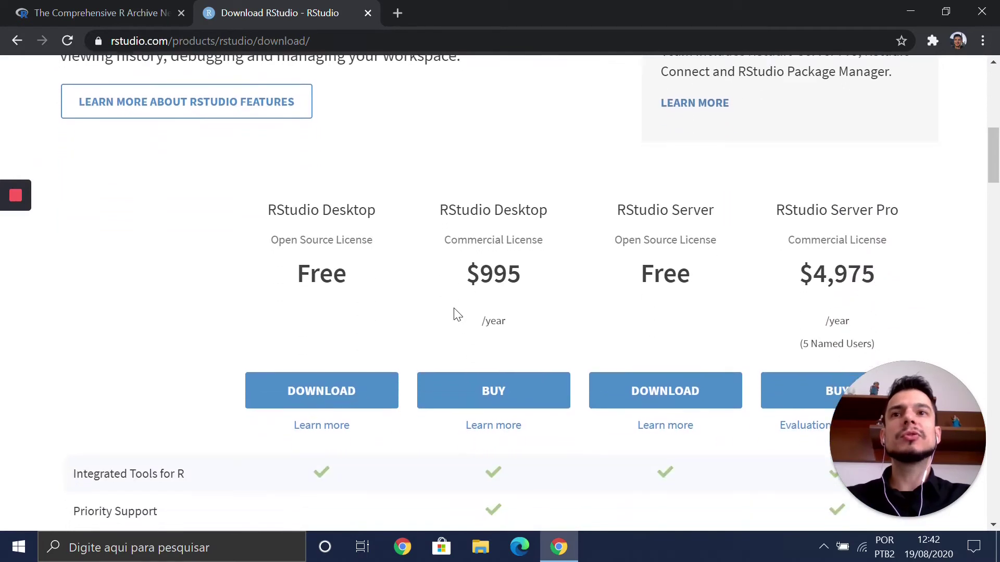
scroll(454, 312, down, 1)
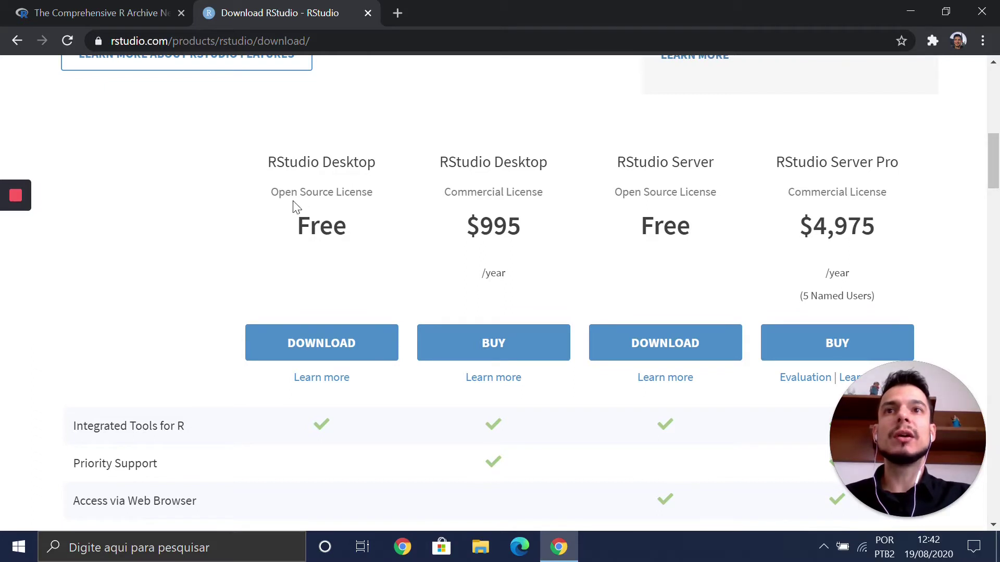
click(305, 344)
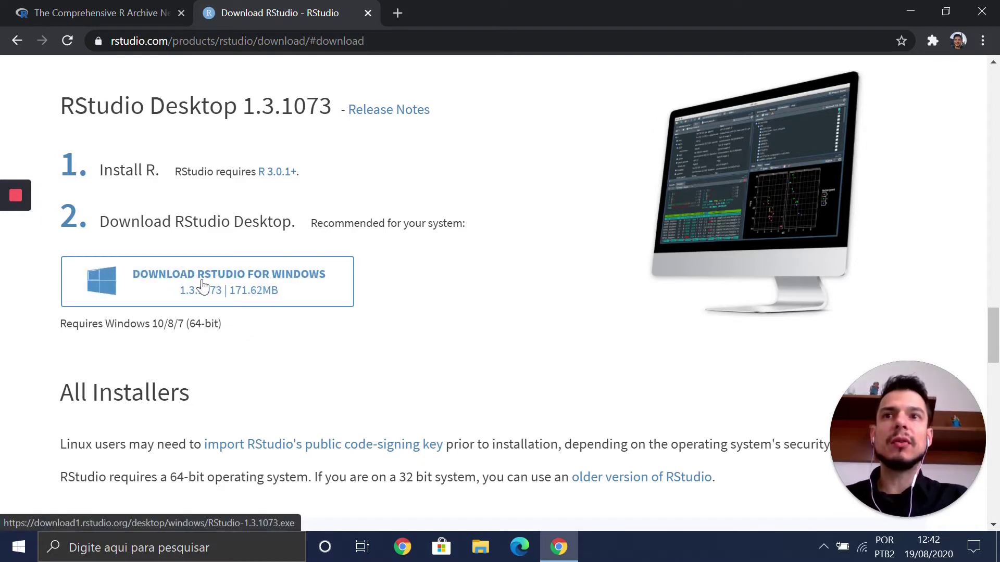
Step: Review the All Installers table of operating systems and highlight Windows 10 in its OS column
click(253, 284)
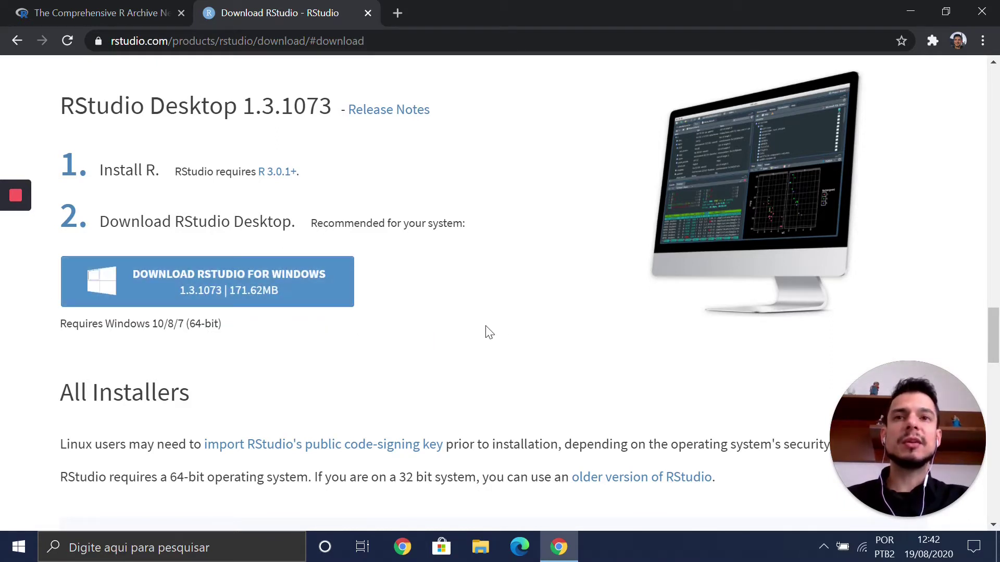
scroll(488, 309, down, 2)
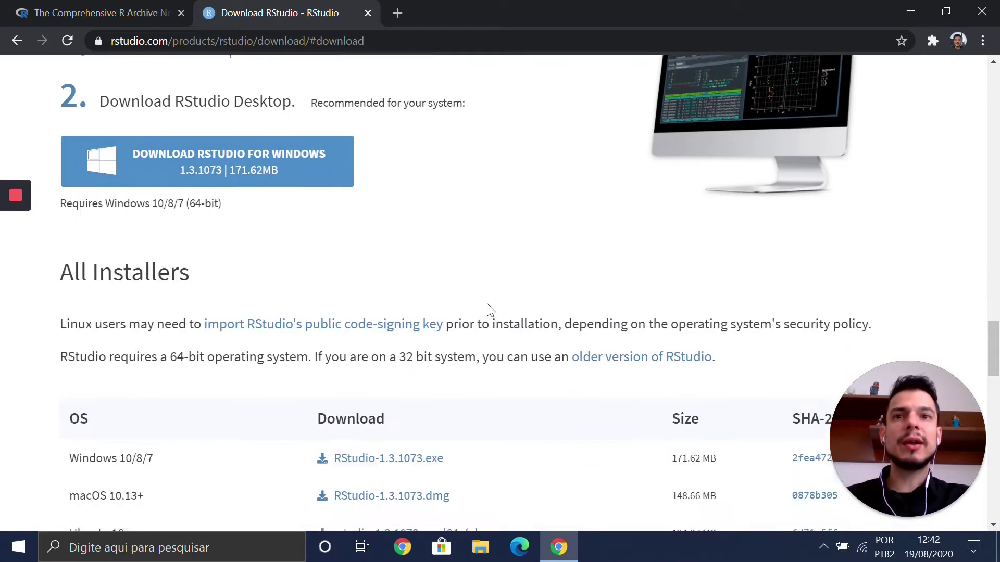
scroll(490, 309, down, 3)
scroll(490, 309, down, 1)
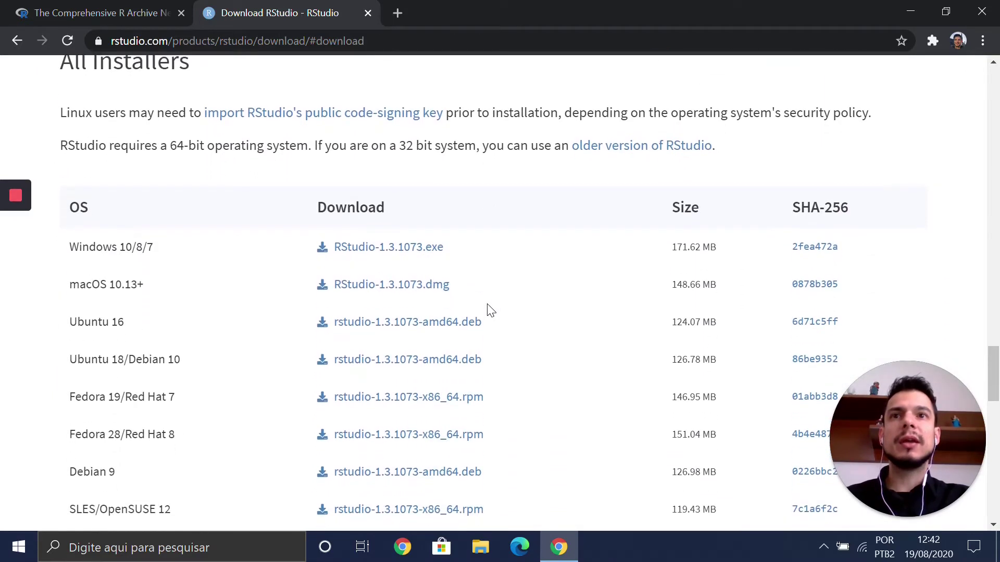
scroll(490, 310, down, 2)
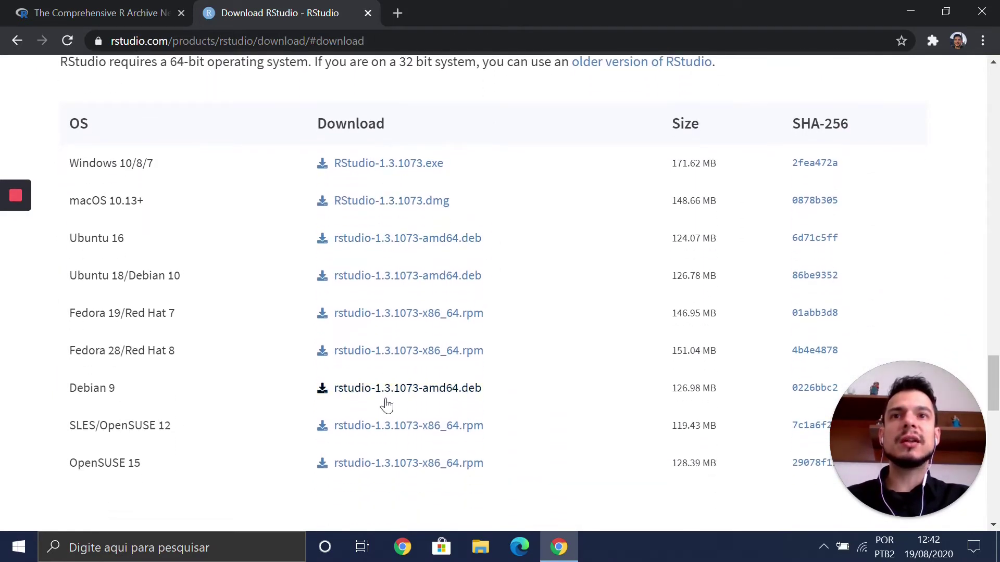
scroll(161, 235, down, 1)
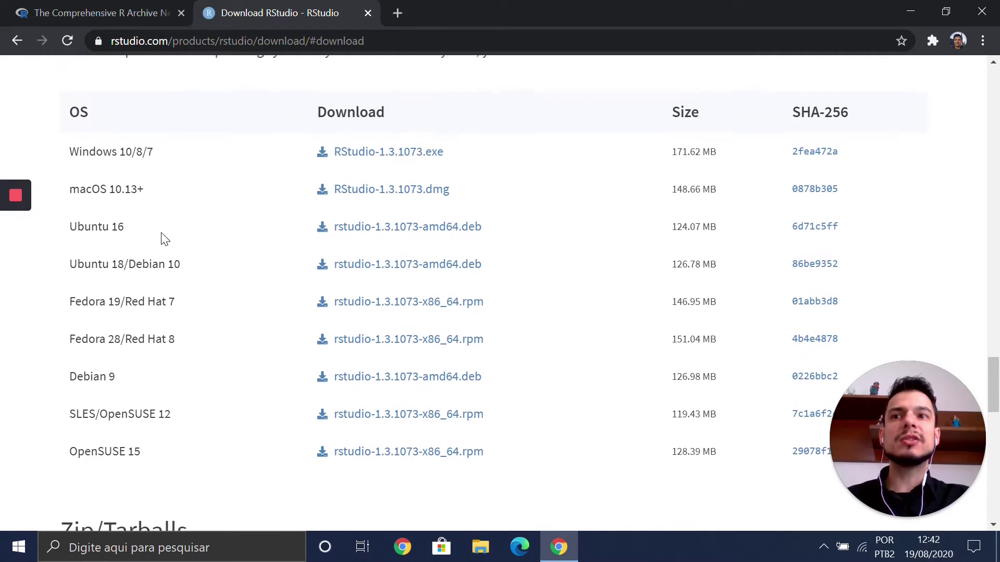
scroll(161, 235, up, 1)
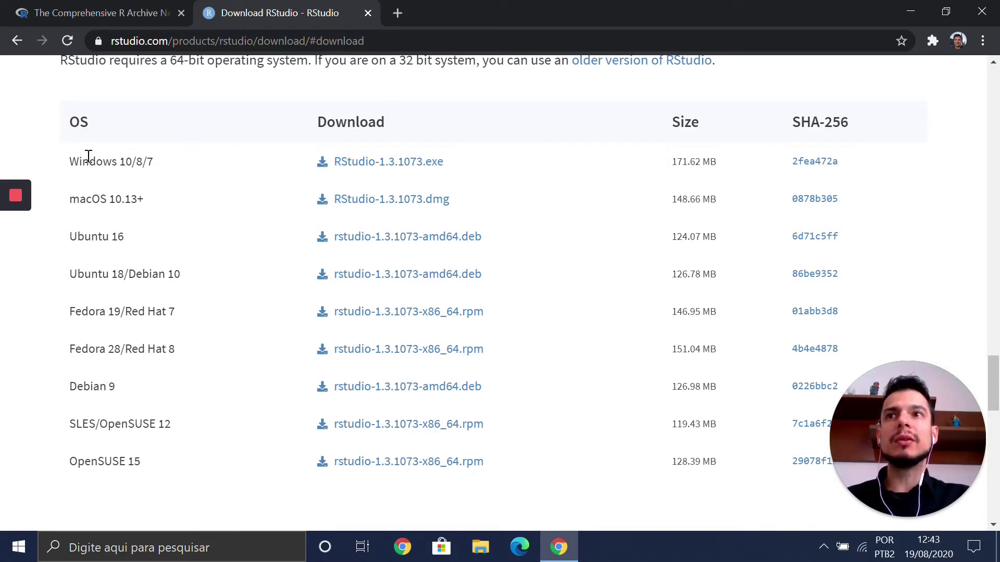
drag(71, 160, 132, 151)
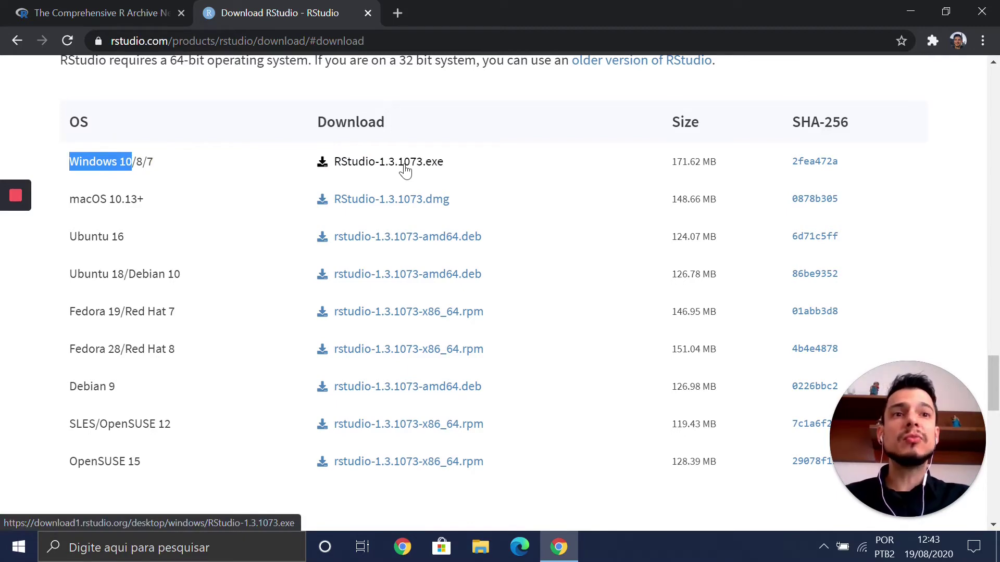
Step: Download the recommended RStudio Desktop 1.3.1073 installer for Windows
scroll(405, 170, up, 6)
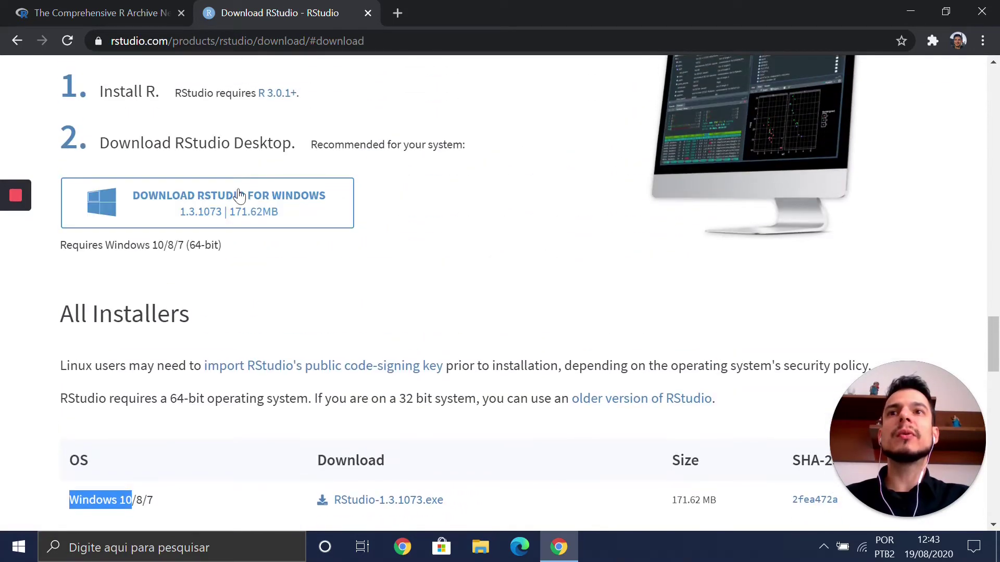
click(237, 198)
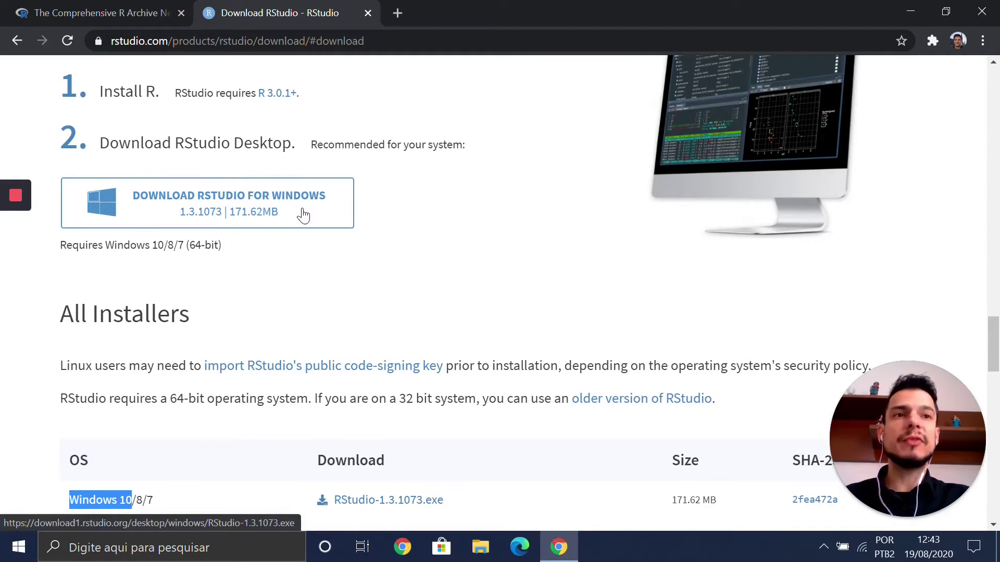
scroll(301, 217, up, 1)
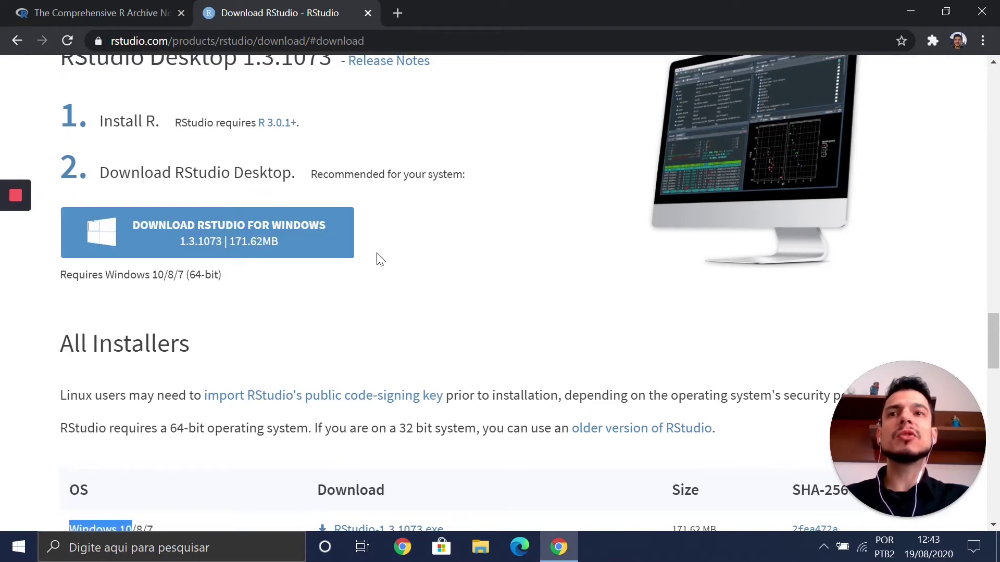
click(239, 238)
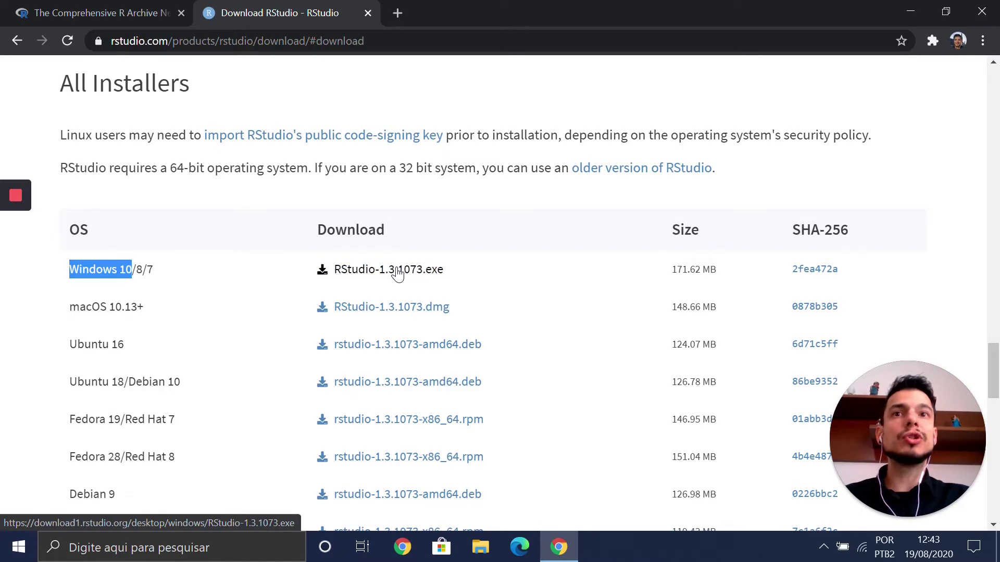
scroll(388, 275, up, 6)
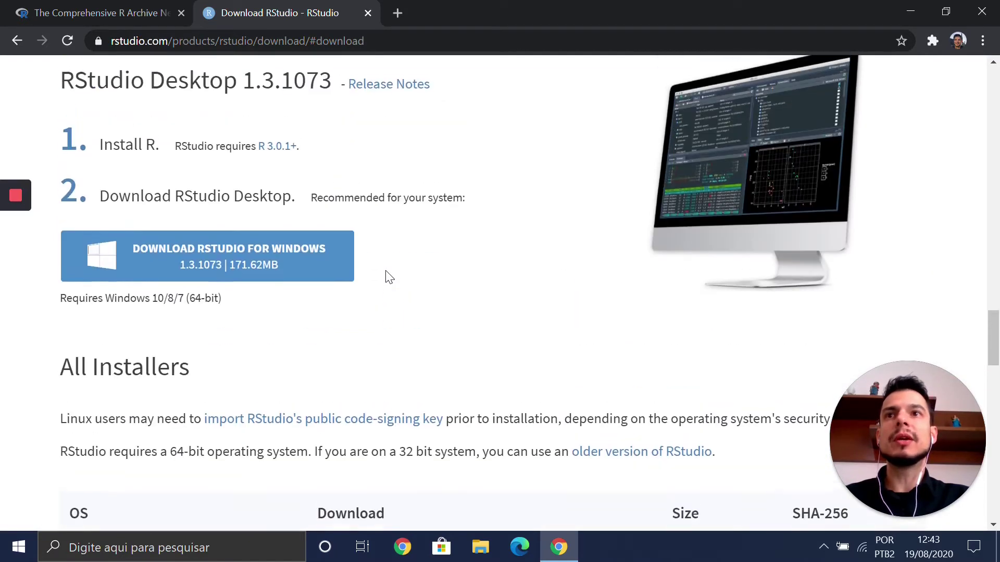
click(259, 272)
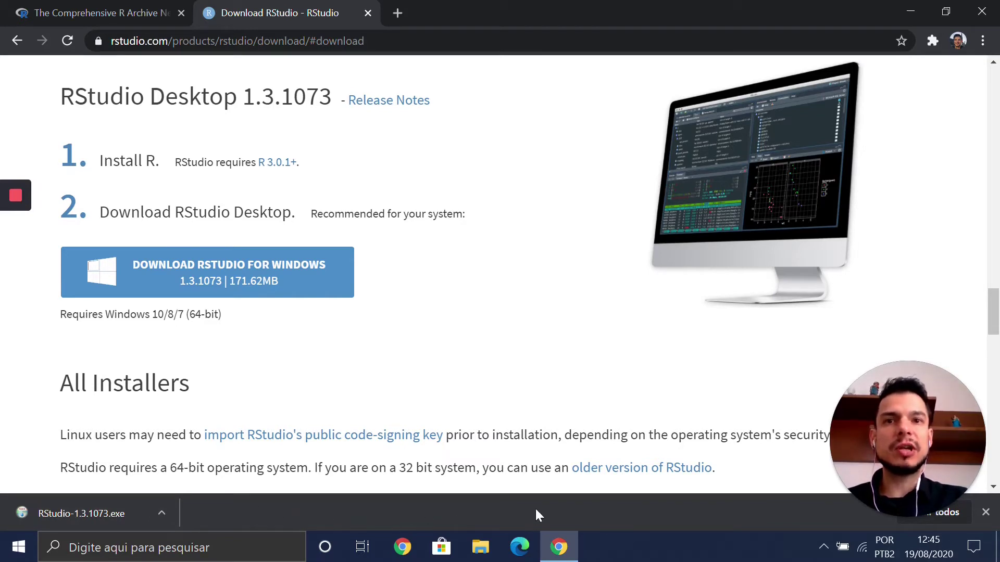
Step: Run the downloaded RStudio installer, keeping C:\Program Files\RStudio as destination and RStudio as the Start menu folder, and finish the installation
click(94, 512)
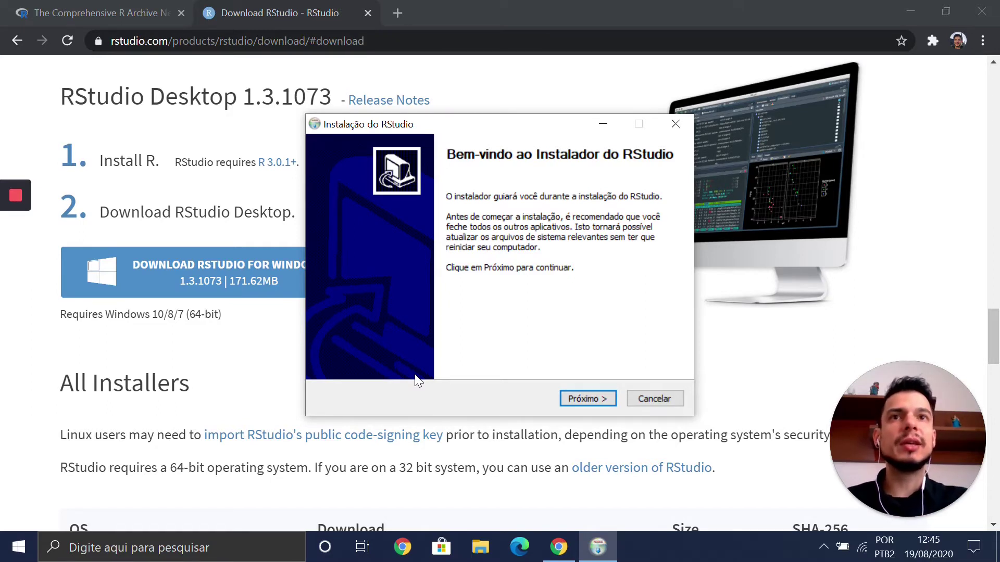
click(582, 394)
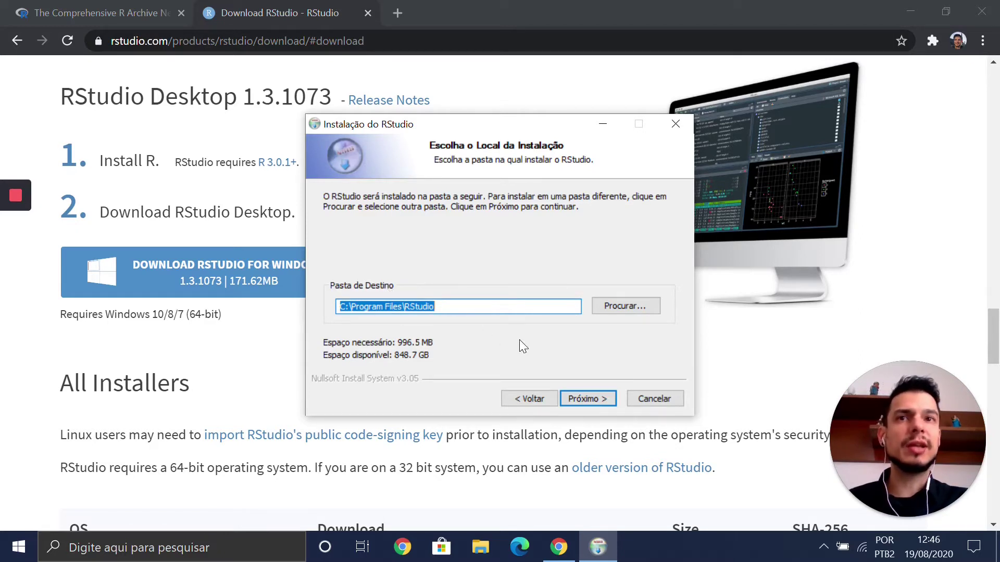
click(601, 400)
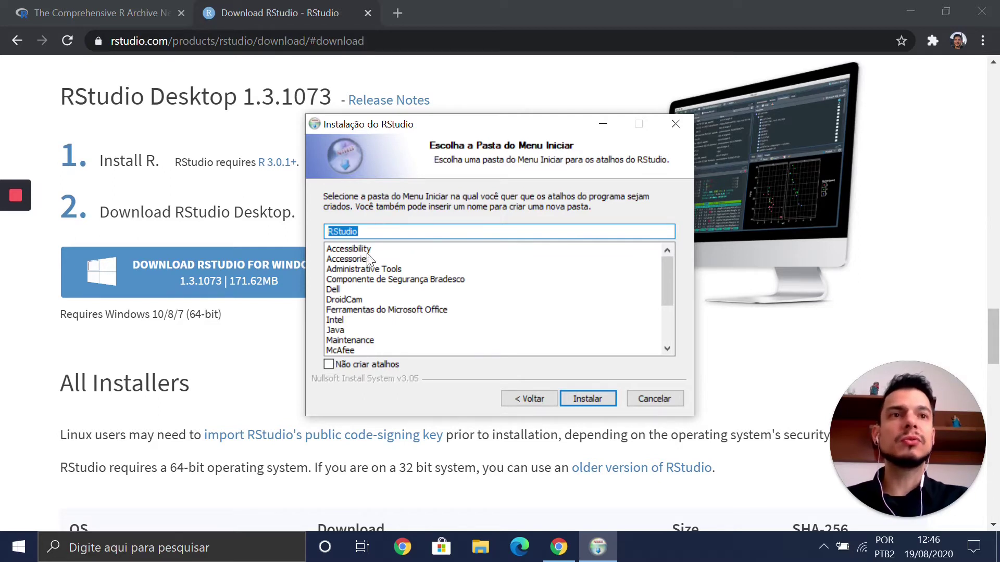
click(602, 399)
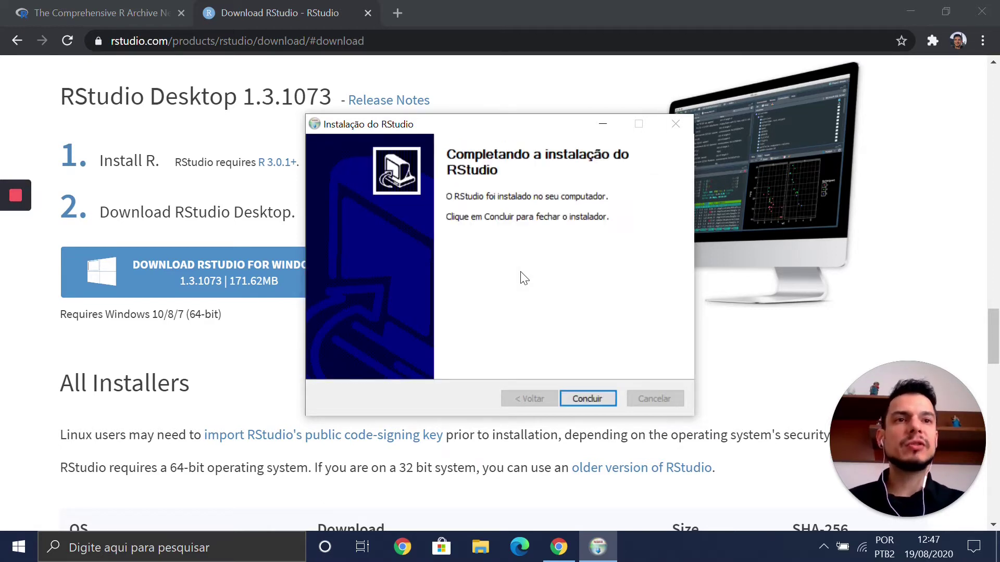
click(585, 399)
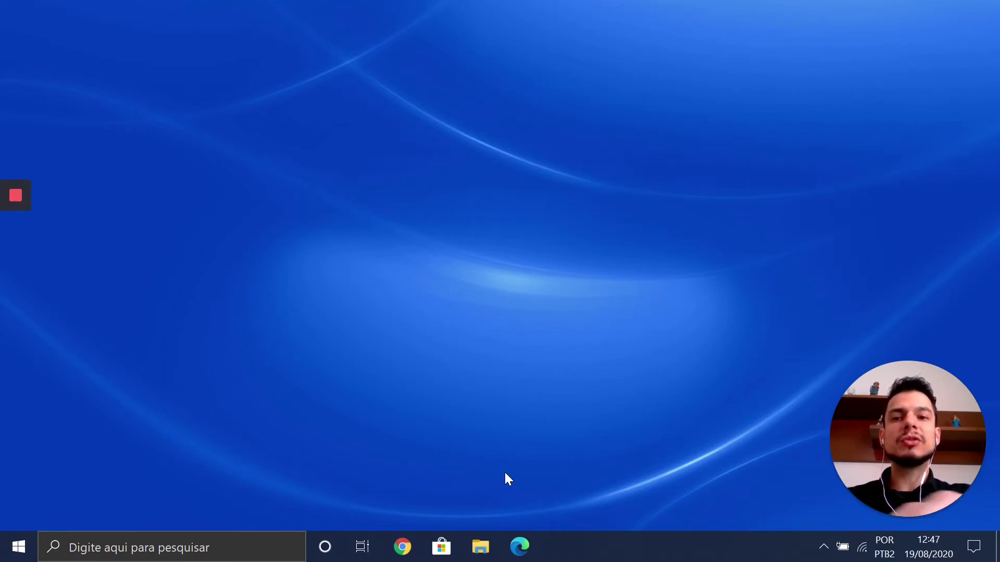
Step: Permanently delete the RStudio-1.3.1073 installer from the Downloads folder in File Explorer
key(super+e)
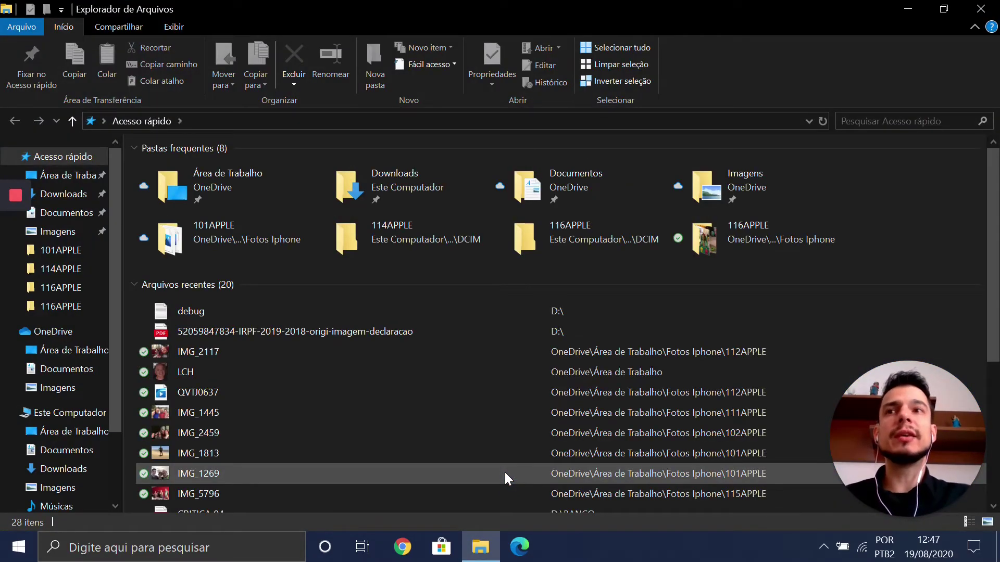
click(85, 194)
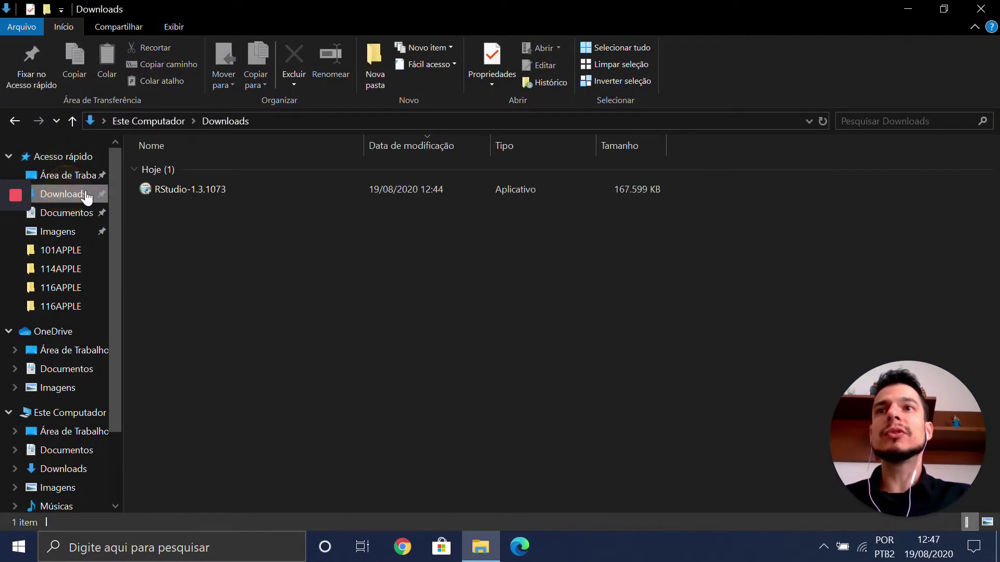
double_click(241, 191)
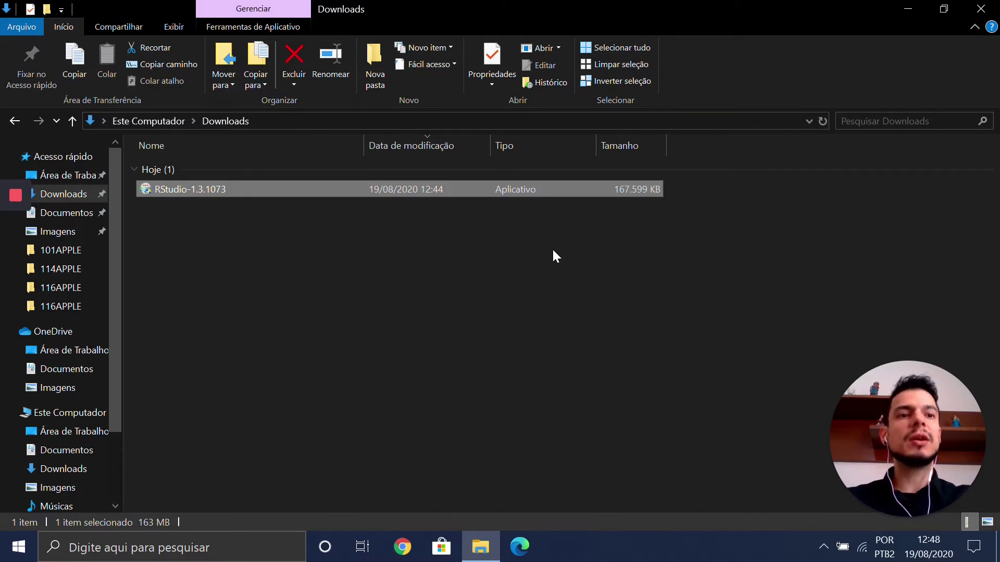
key(shift+Delete)
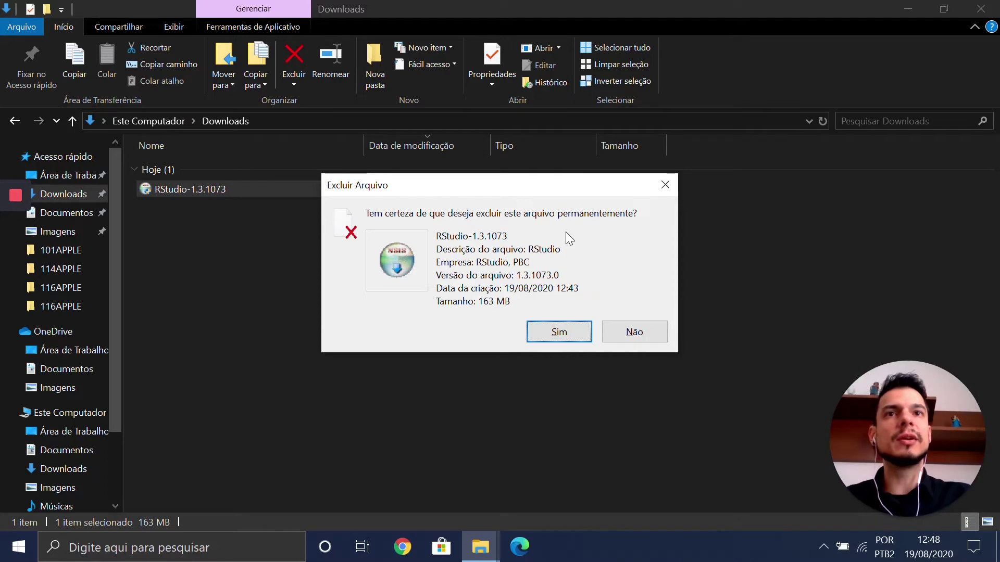
click(570, 333)
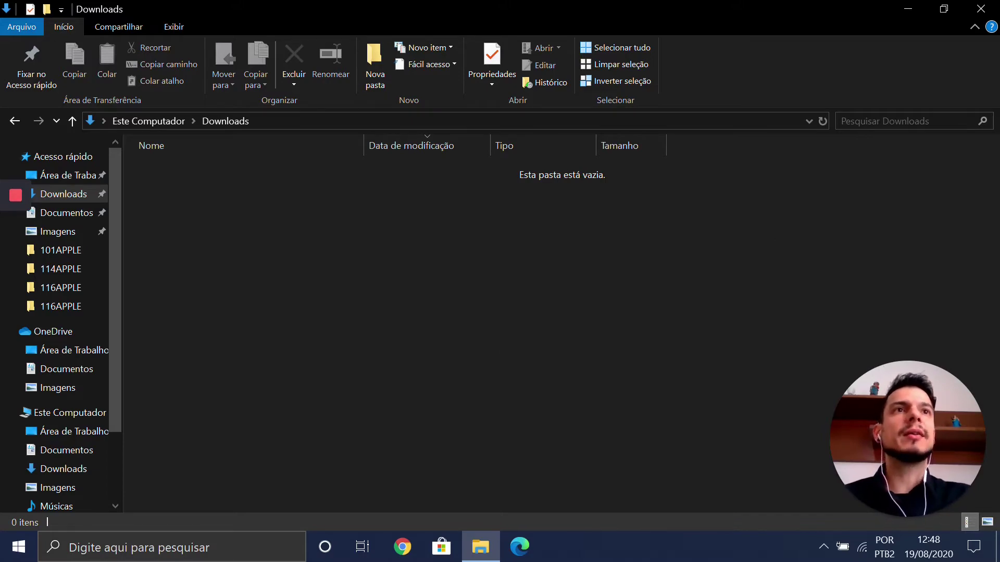
click(977, 6)
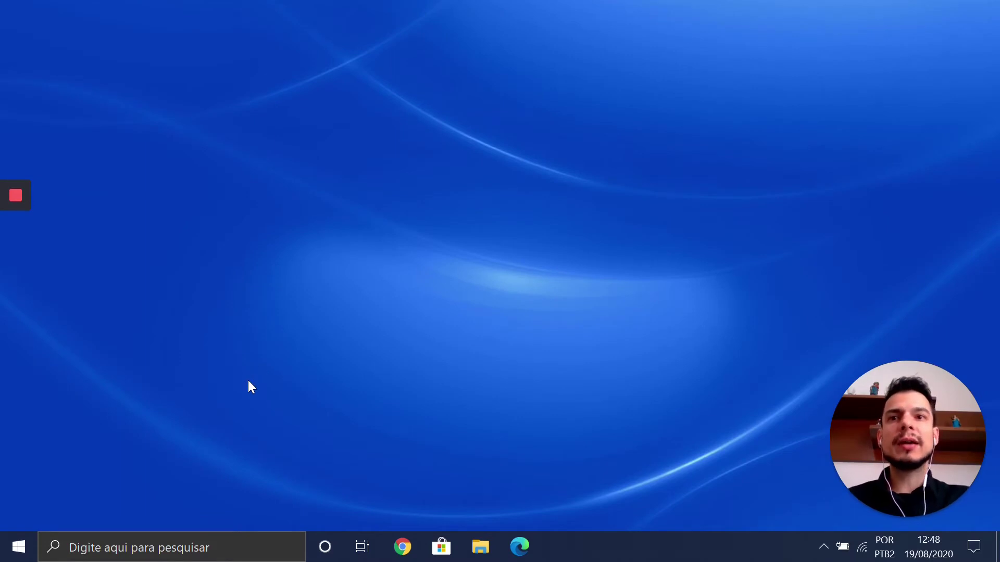
Step: Search Windows for the installed RStudio application and launch it
click(200, 544)
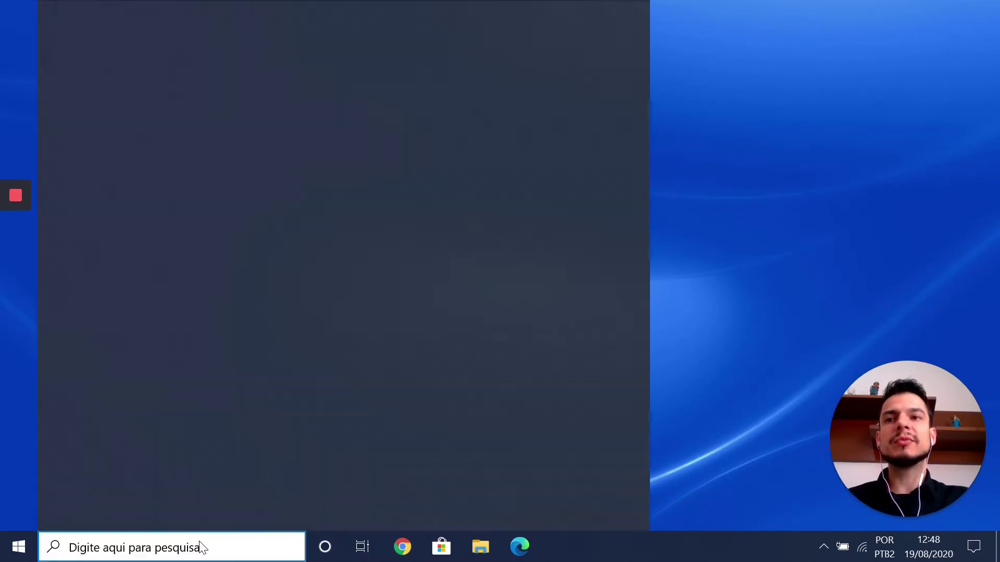
text(rs)
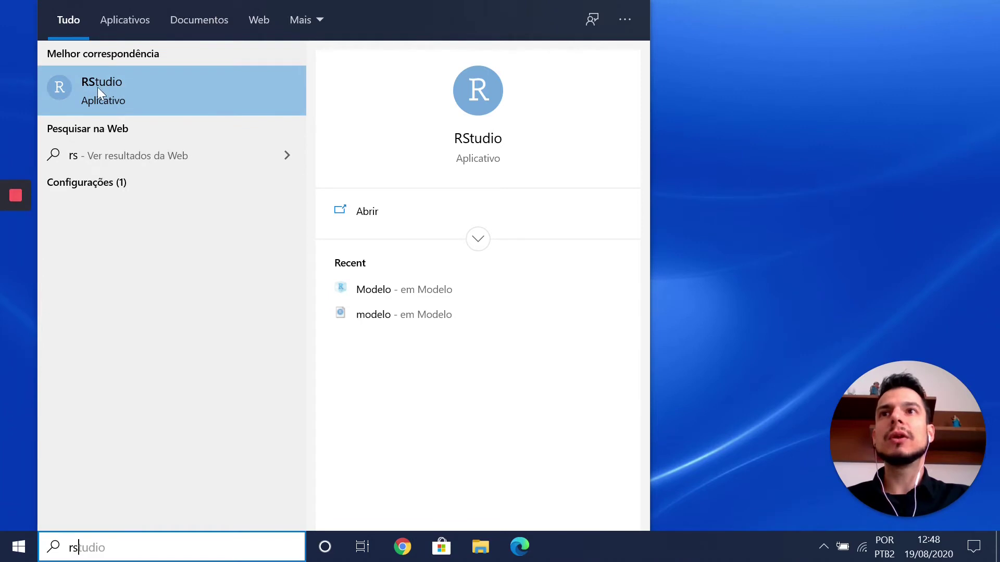
click(113, 87)
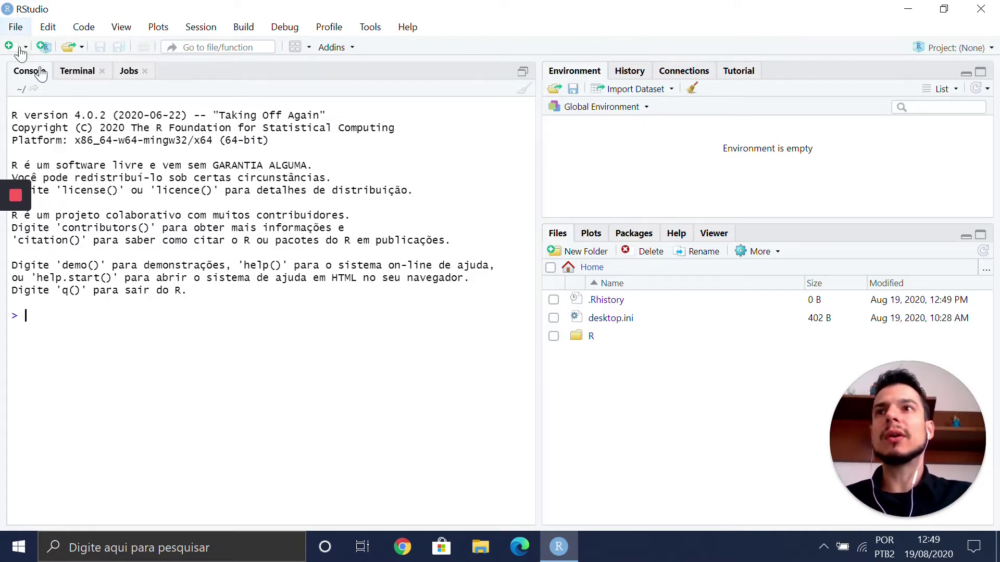
Step: Test the R console by evaluating the expression 1+1
drag(11, 114, 53, 113)
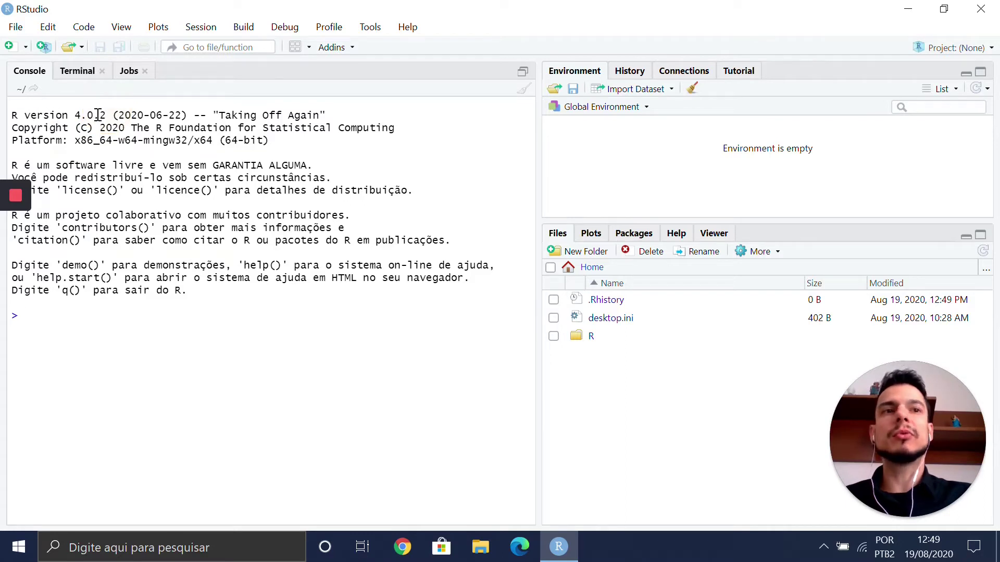
click(83, 324)
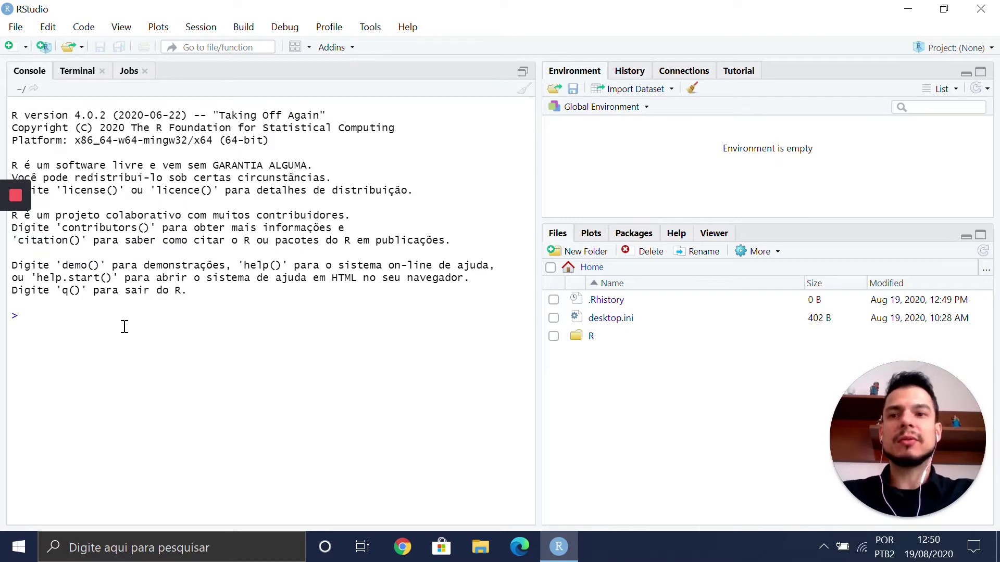
text(1+1)
key(Return)
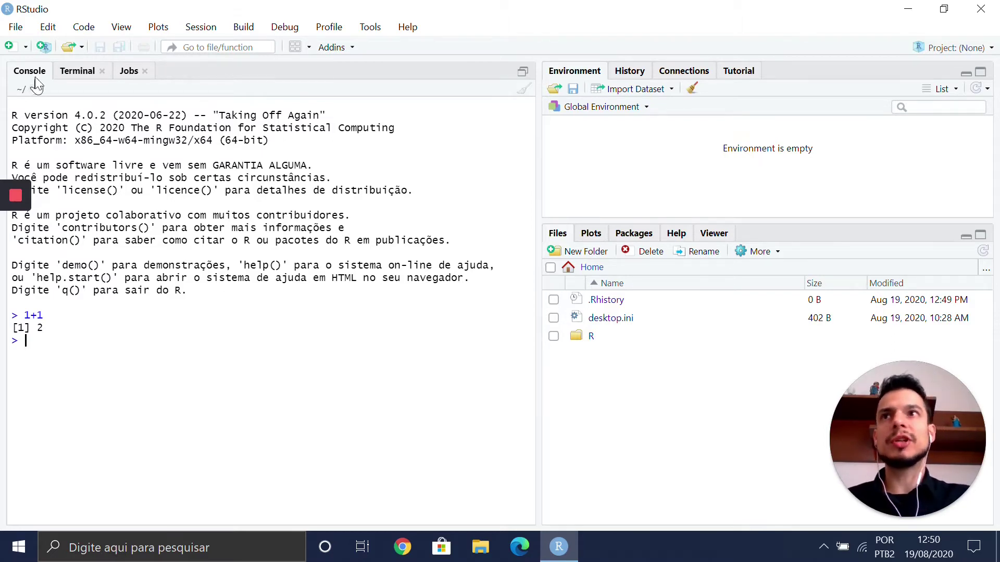
Step: Create a new project in a new directory named Modelo inside the Documentos folder
click(17, 29)
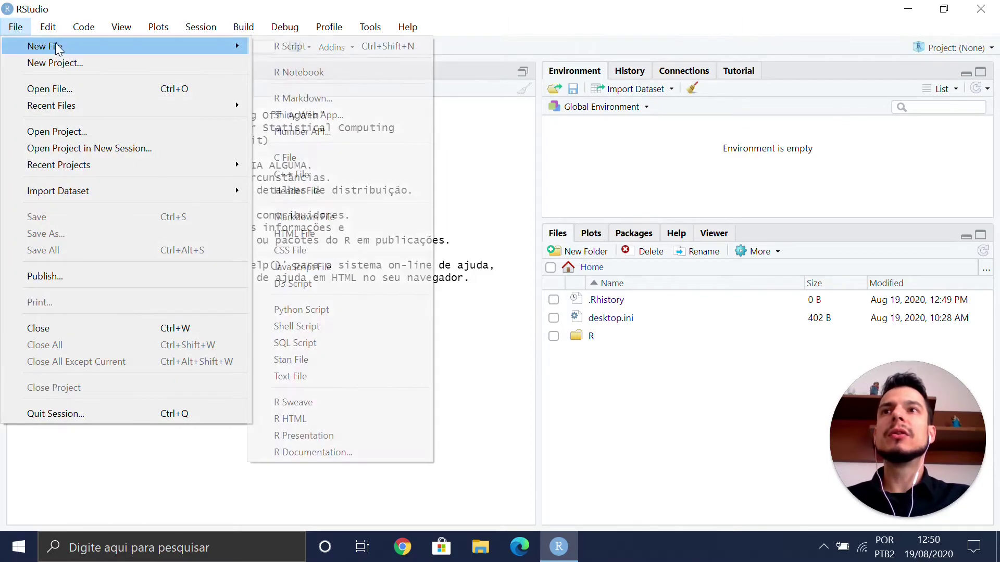
click(77, 59)
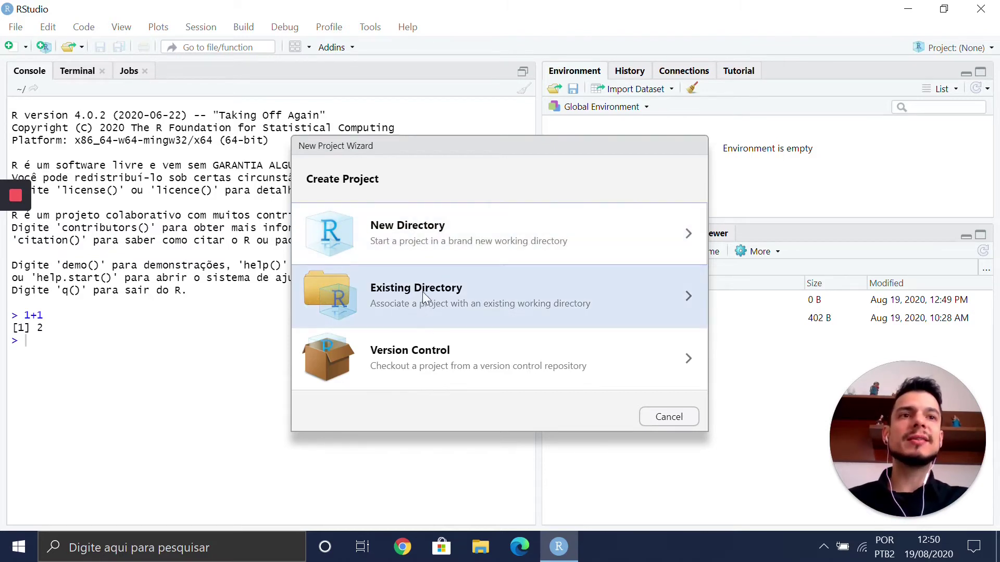
click(431, 227)
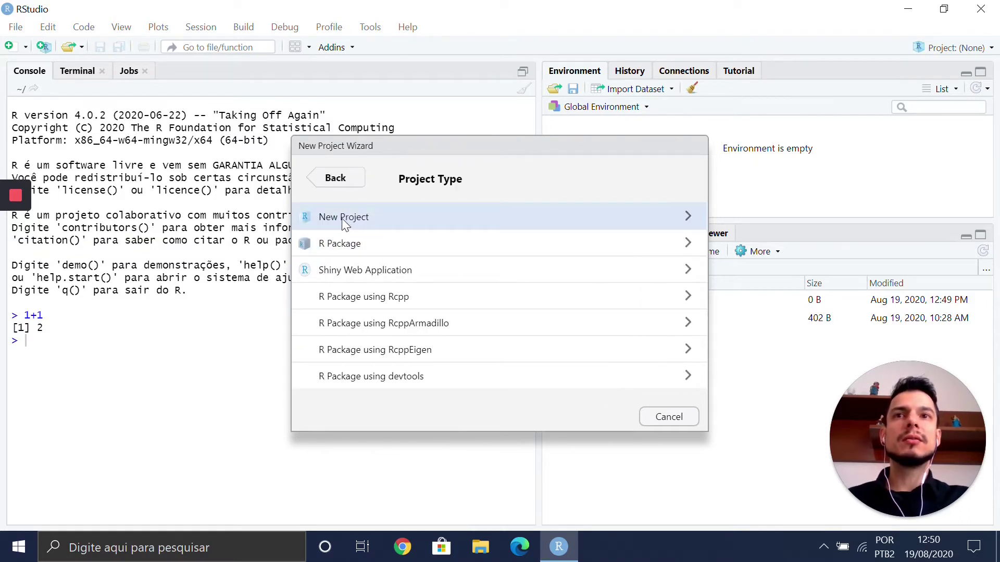
click(367, 216)
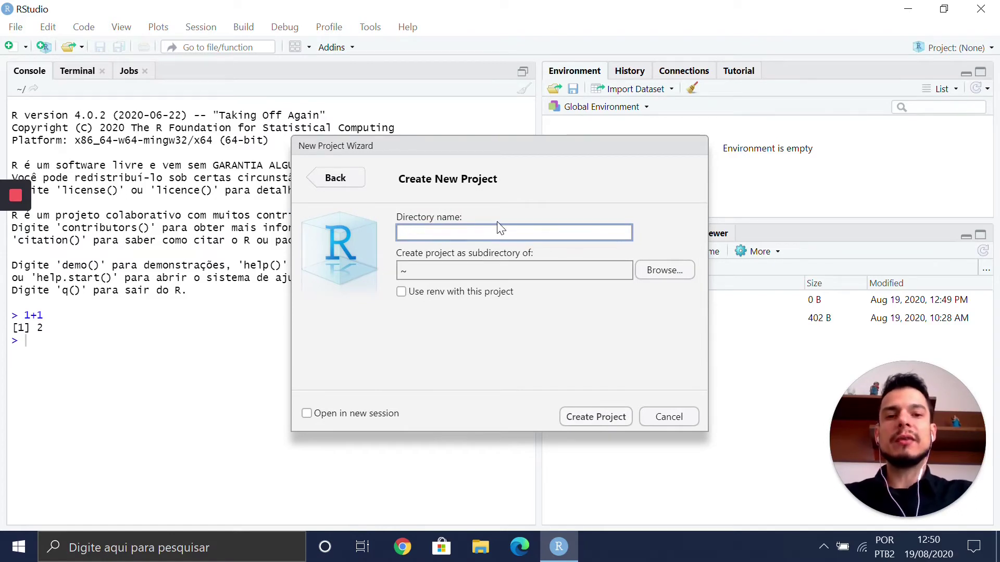
text(Modelo)
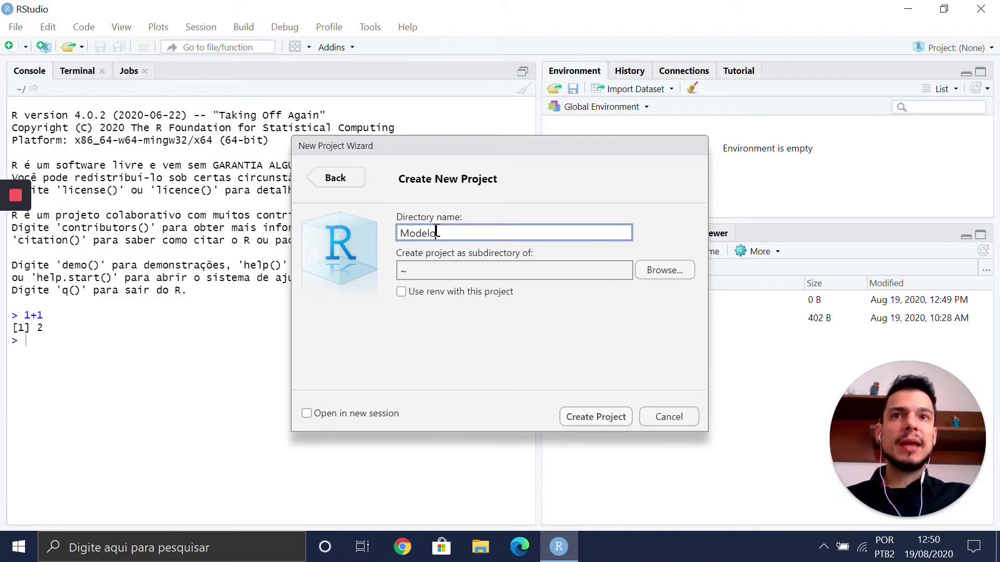
click(661, 275)
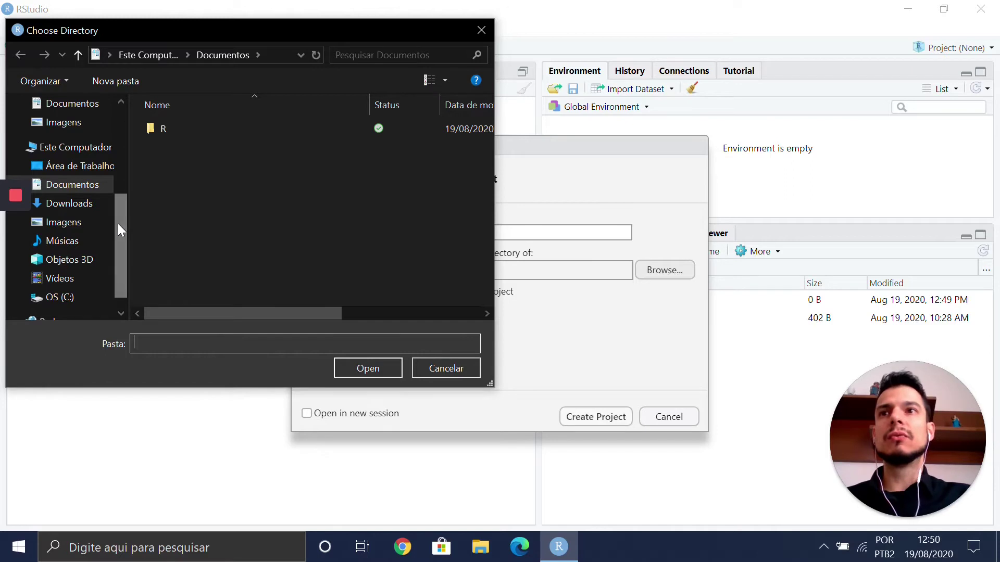
drag(118, 224, 136, 126)
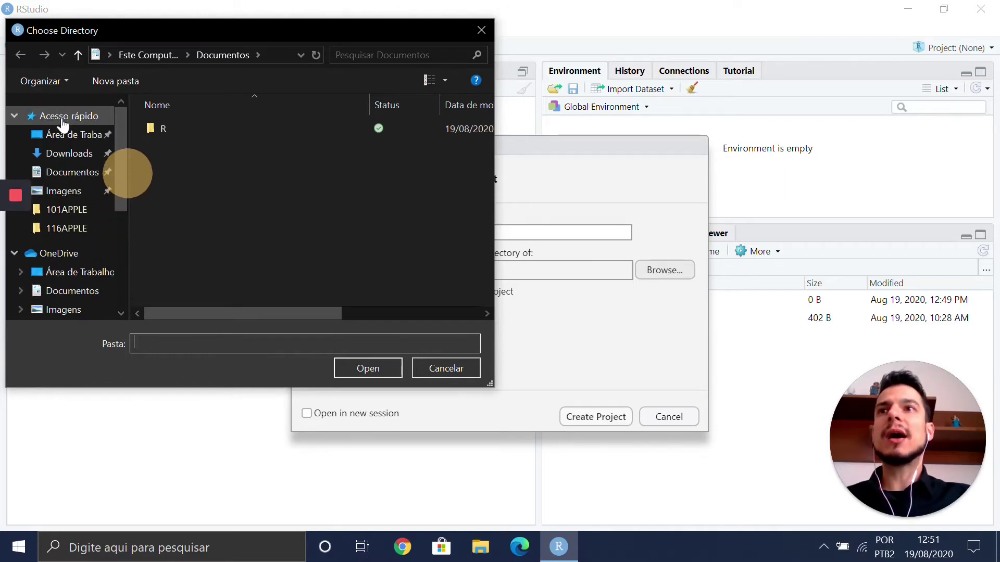
click(64, 172)
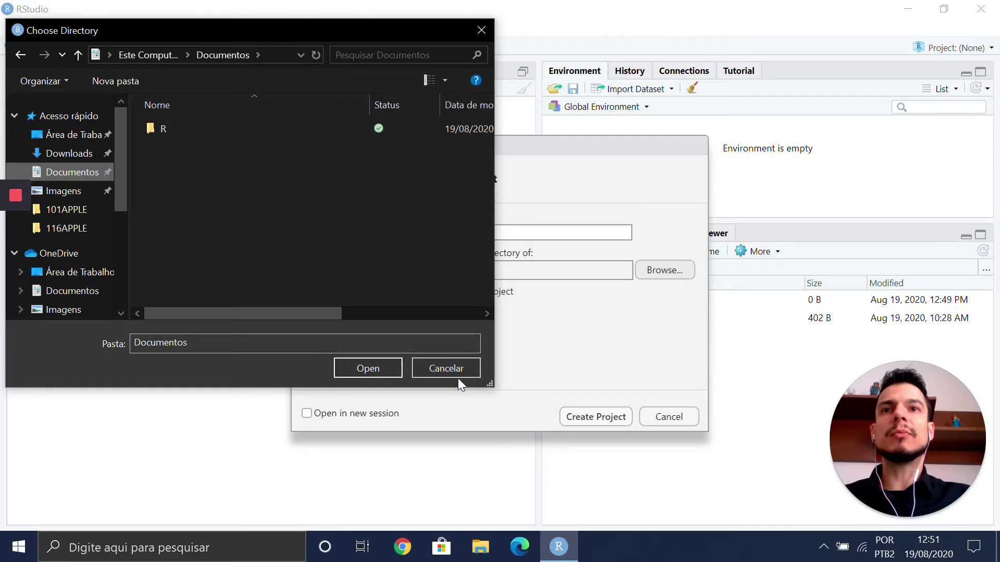
click(368, 368)
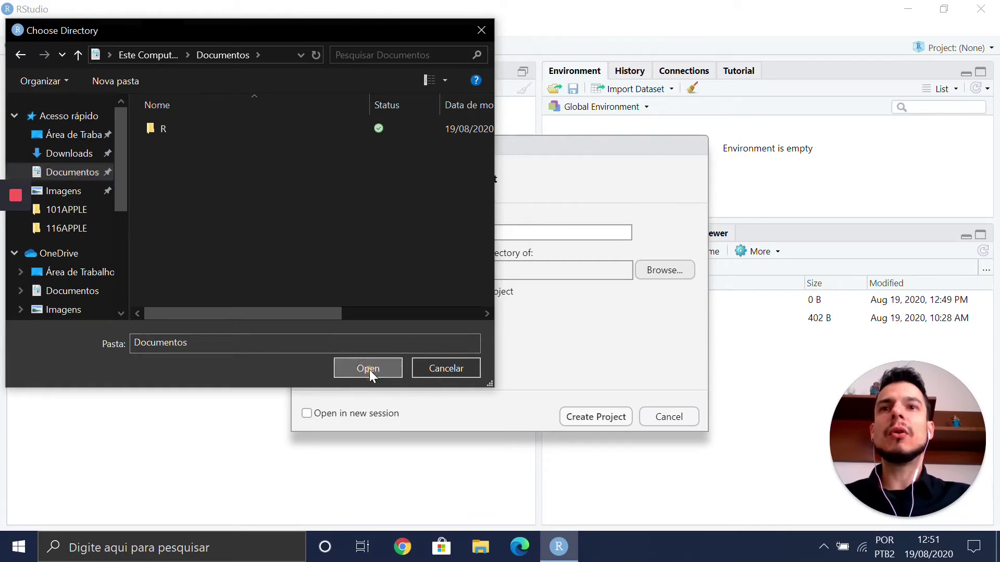
click(592, 423)
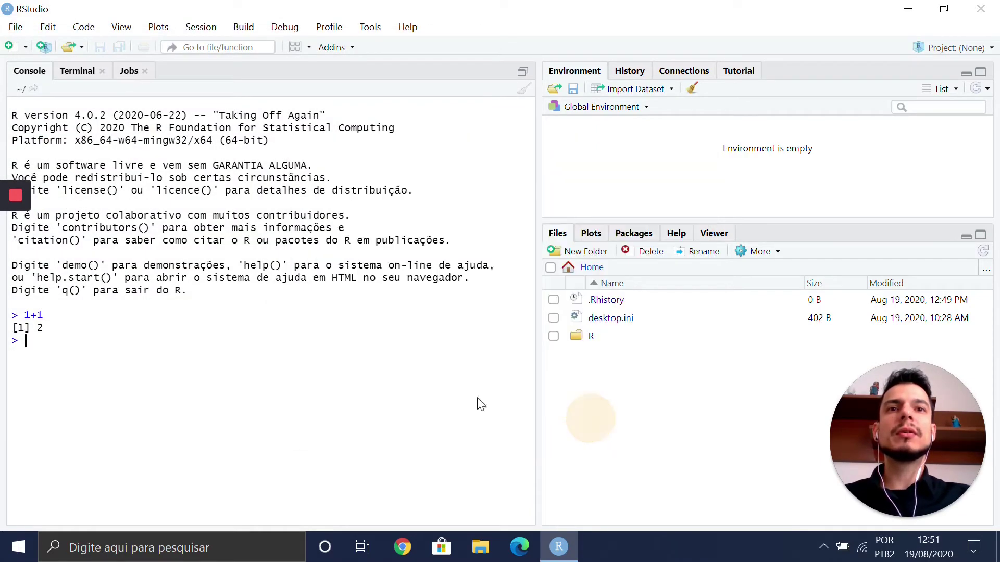
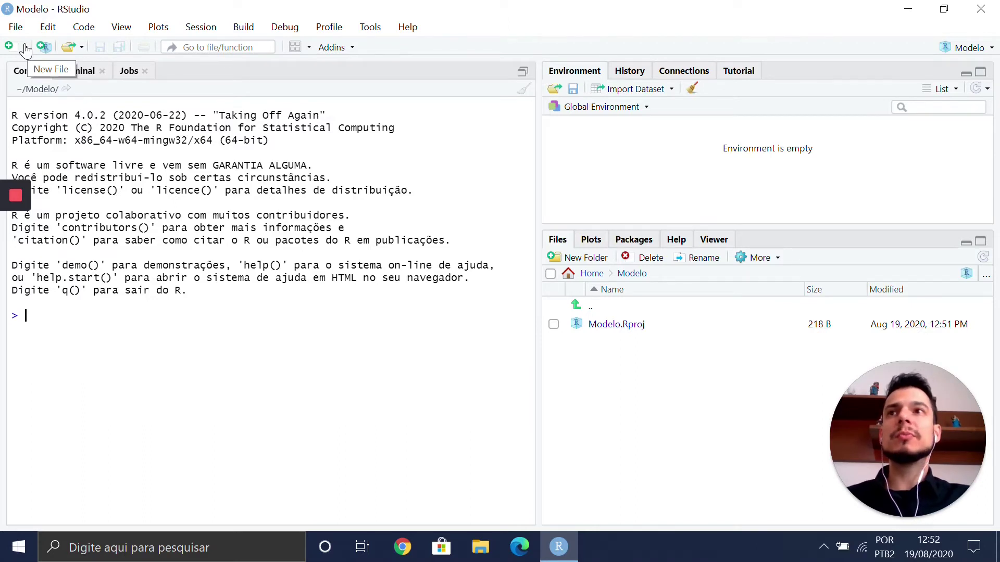
Step: Create a new R script and add the comment "# exemplo" on its second line
click(26, 47)
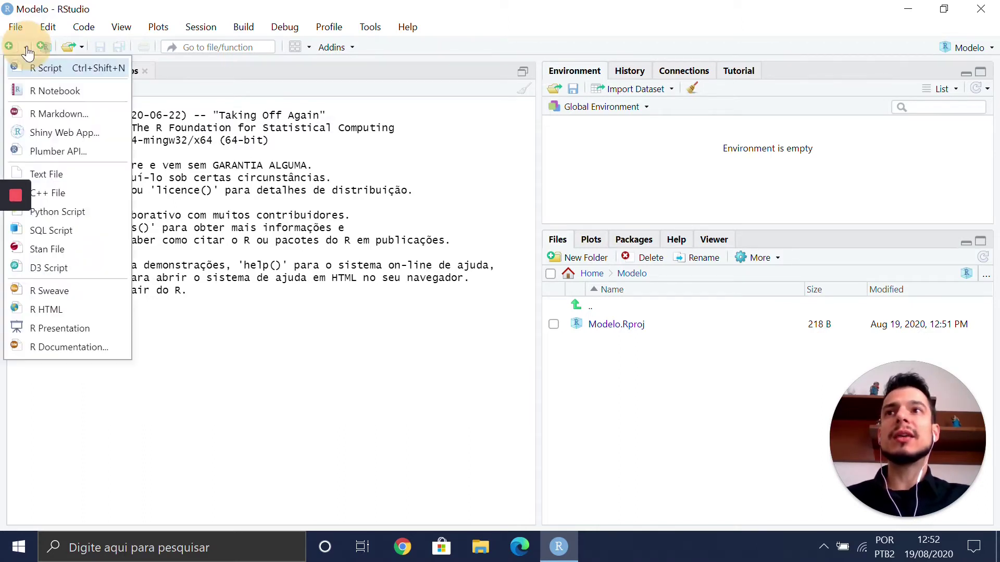
click(49, 69)
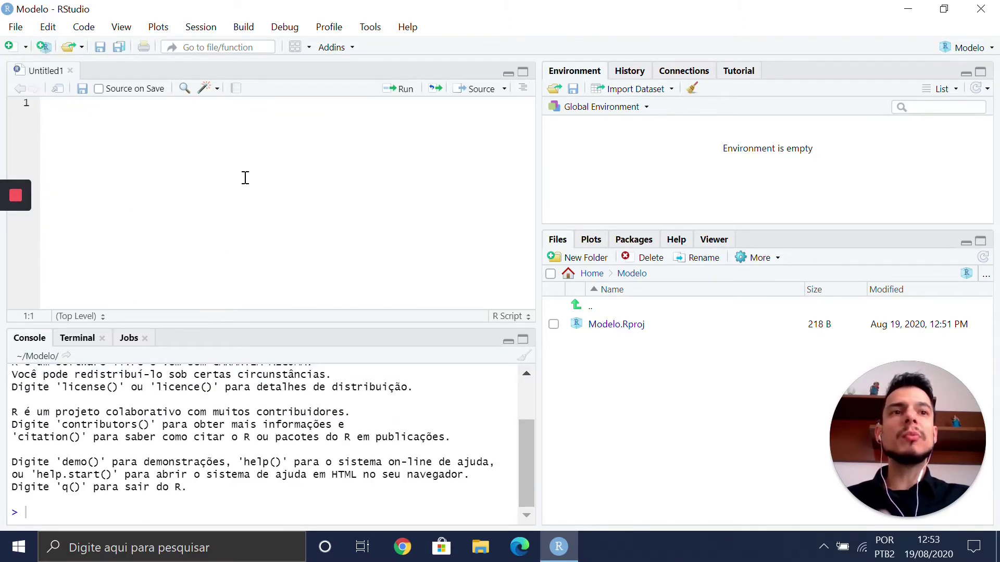
key(Return)
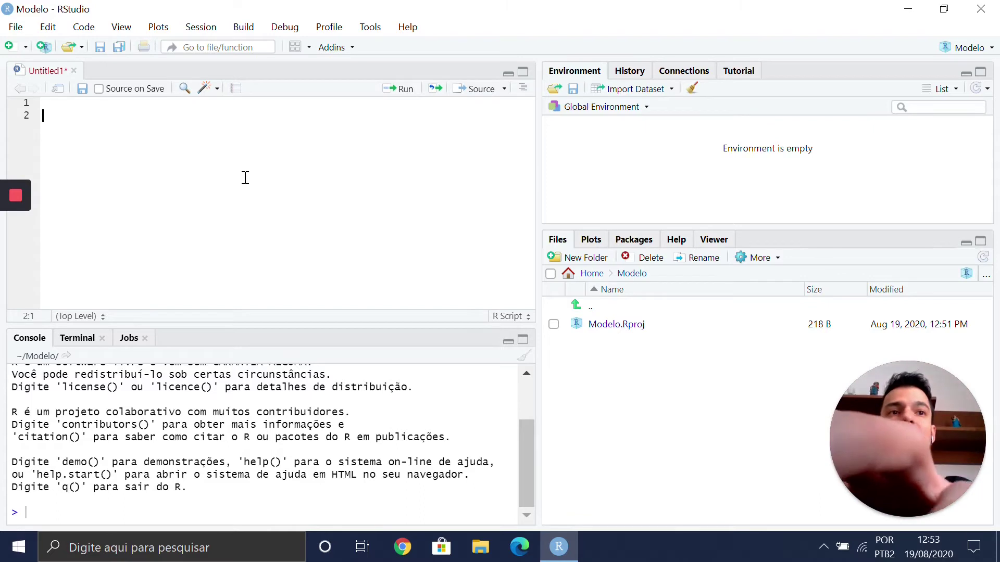
text(#)
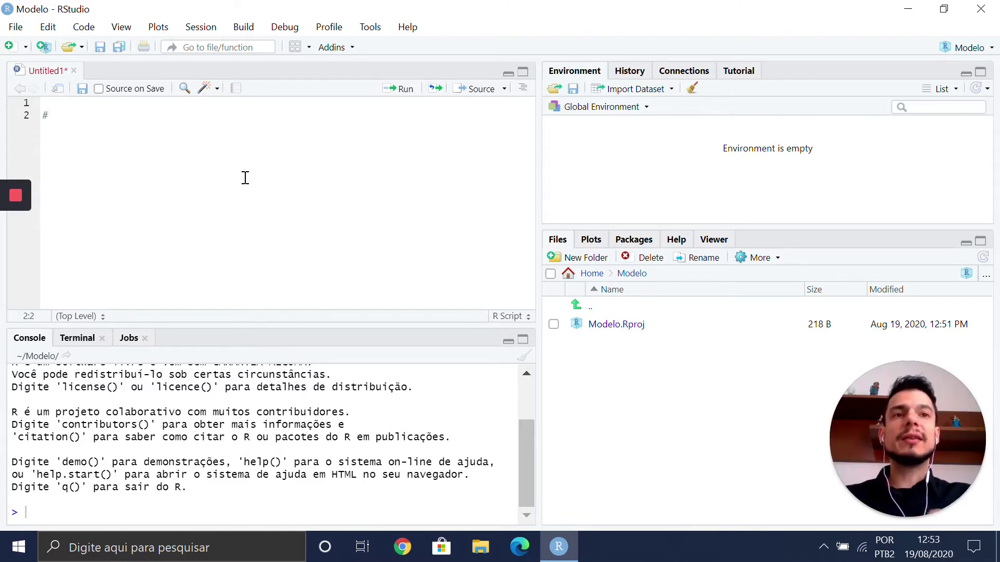
text( ex)
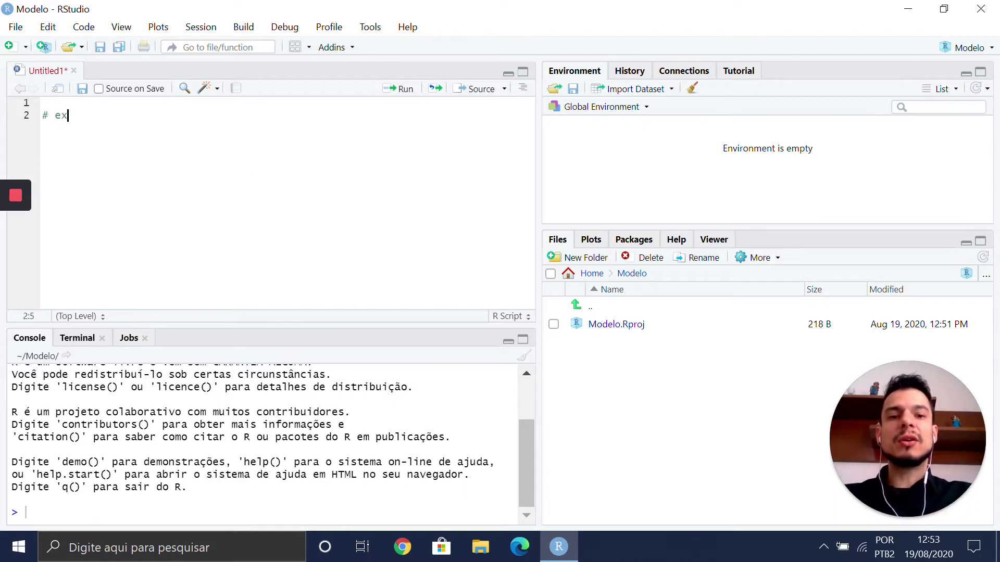
text(emplo)
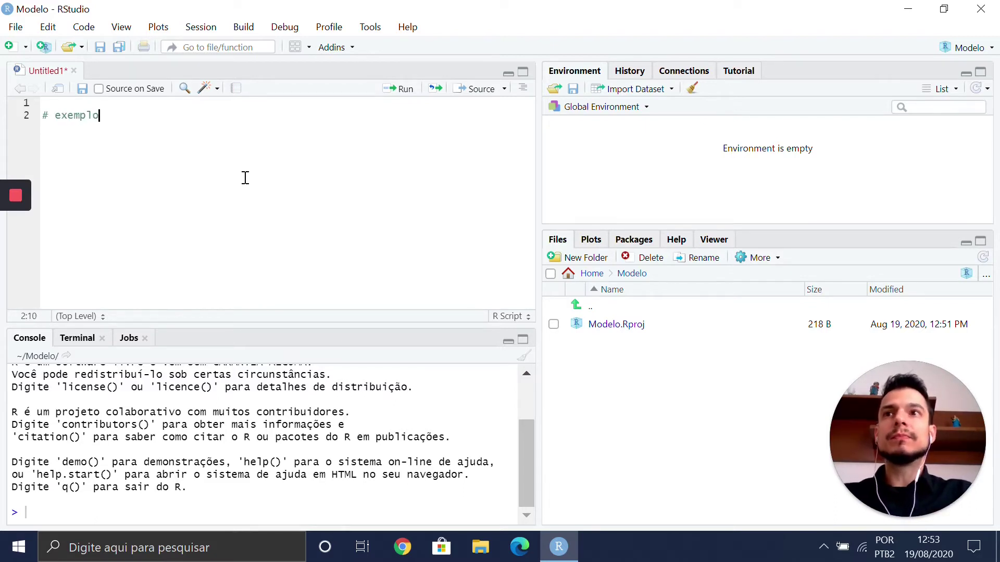
key(Return)
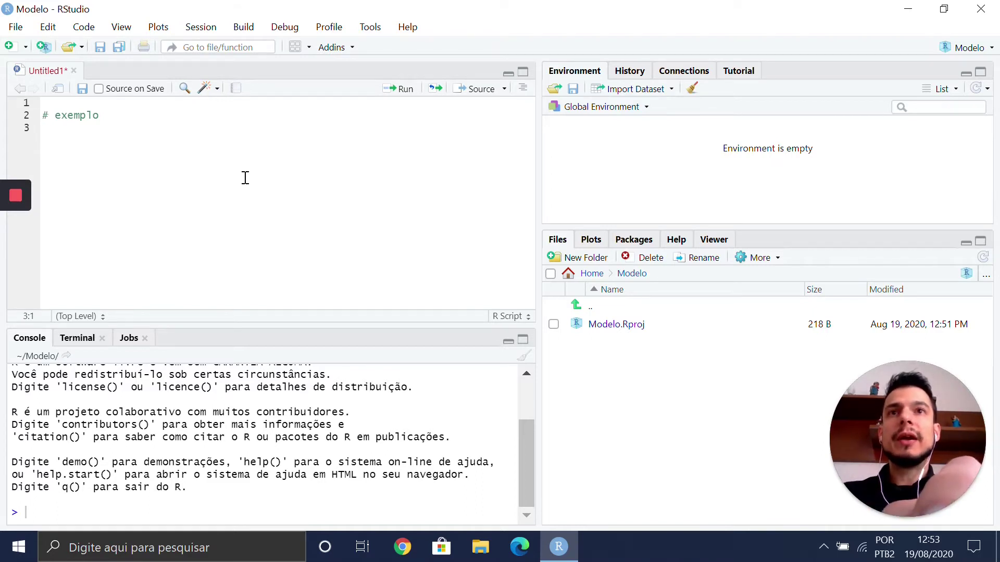
Step: Add the assignment dat = c(1,2,3,4,5) on line 3 of the script, followed by a new line
text(dat)
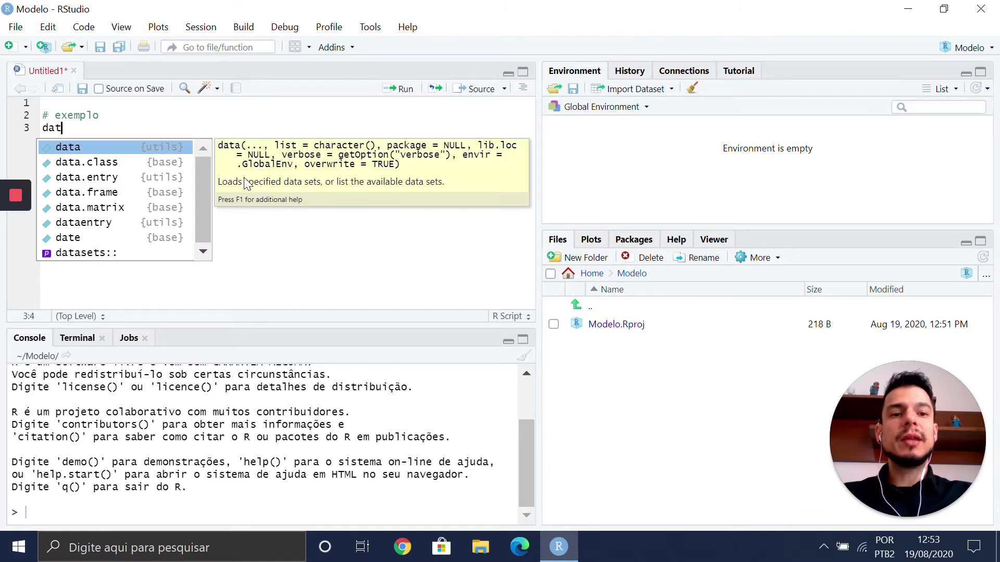
text( = c)
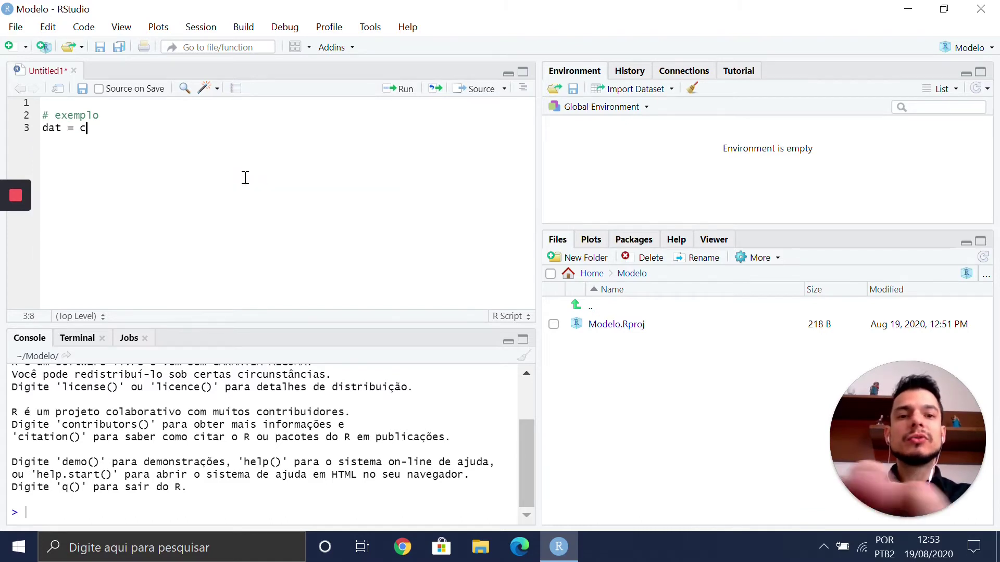
text(()
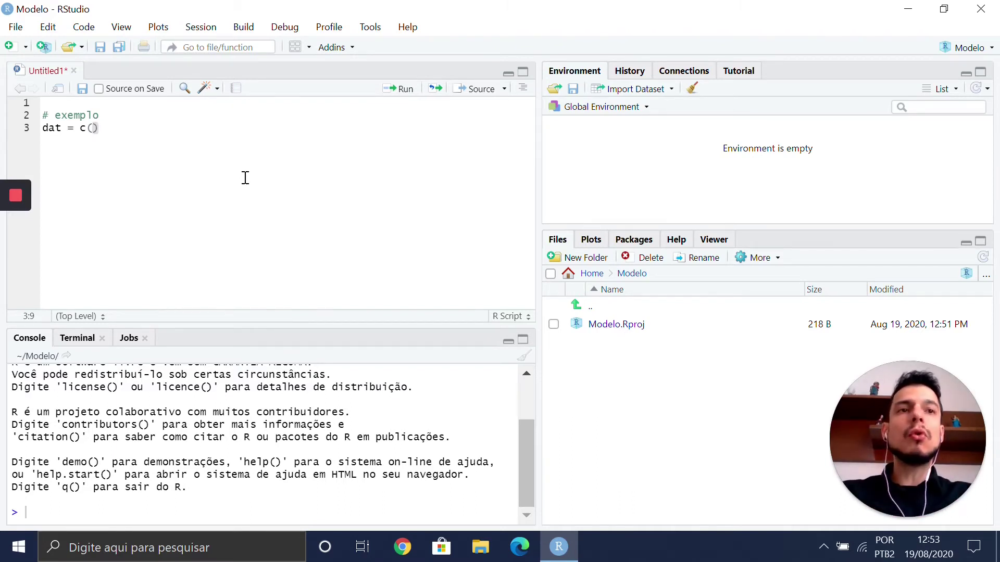
text(1,2,3,4,5)
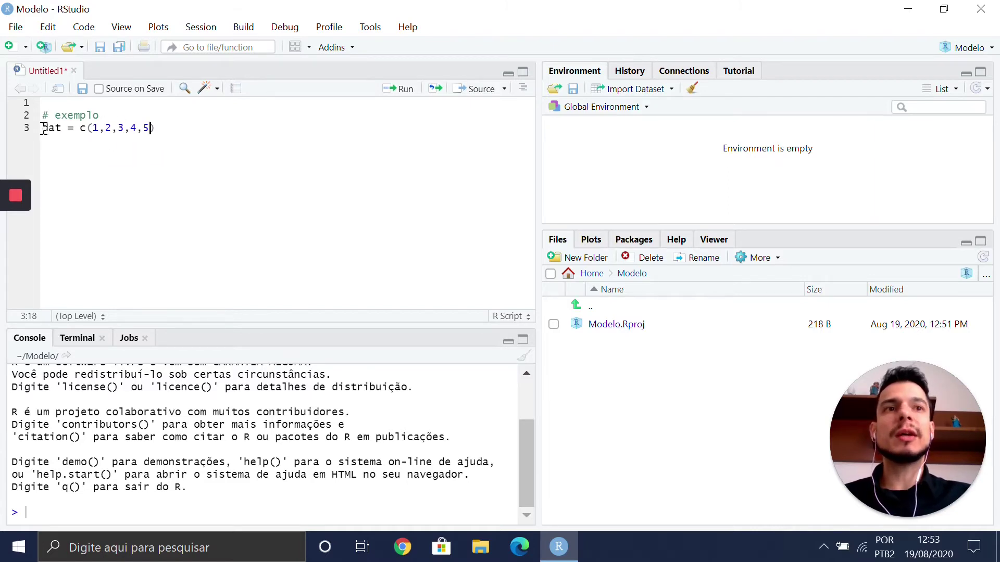
click(169, 125)
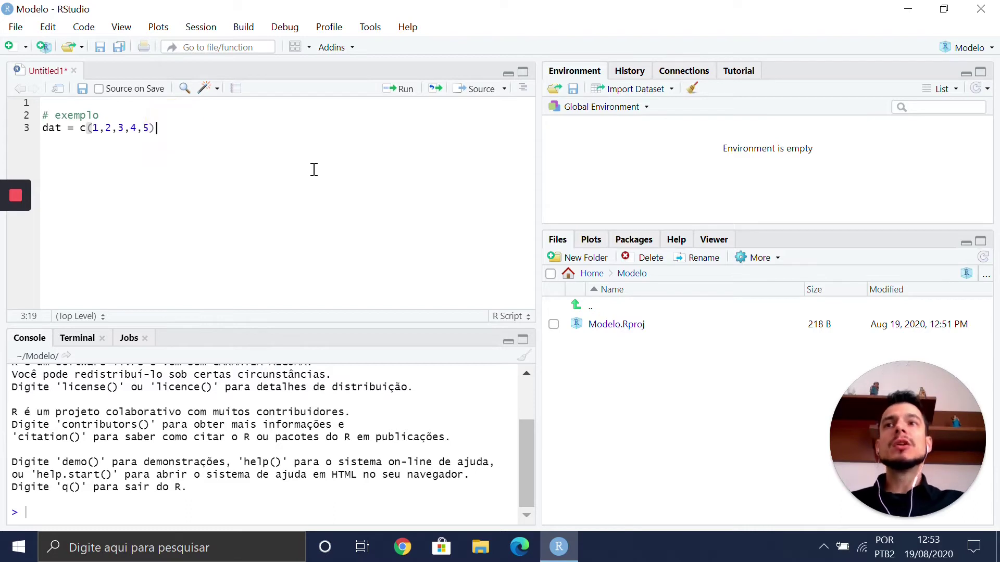
key(Return)
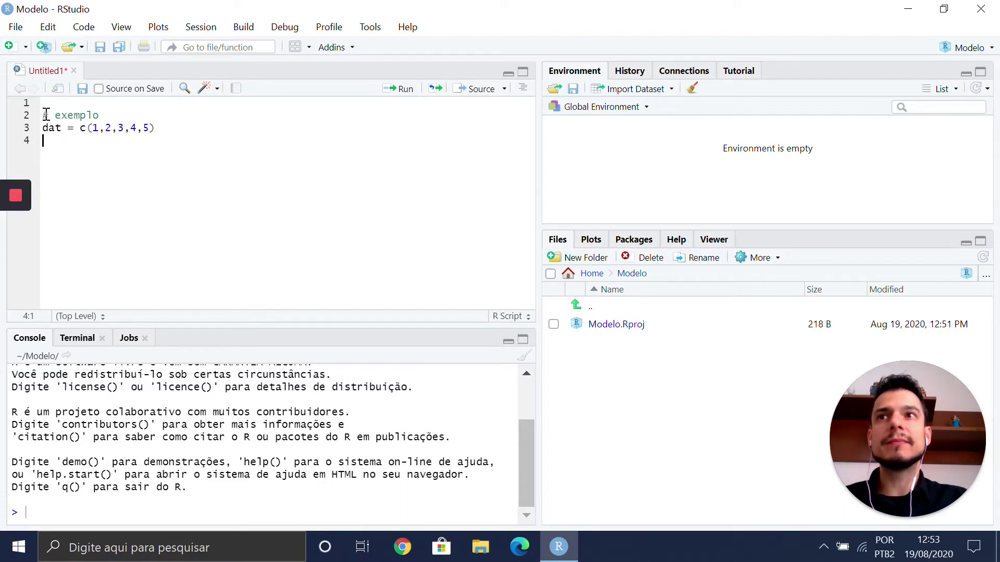
Step: Run the "# exemplo" comment and the dat assignment together, and rerun the comment line on its own
drag(45, 115, 157, 145)
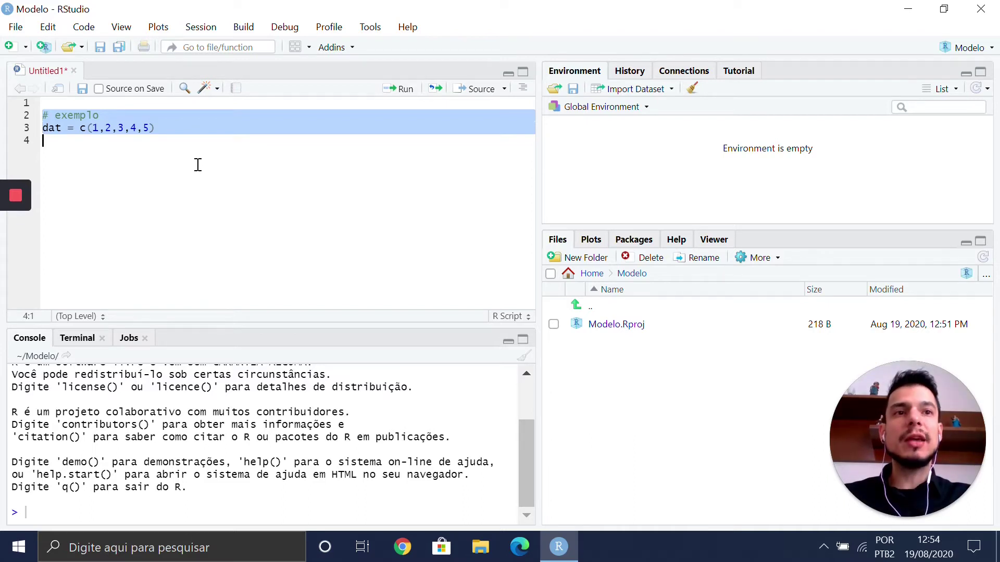
key(ctrl+Return)
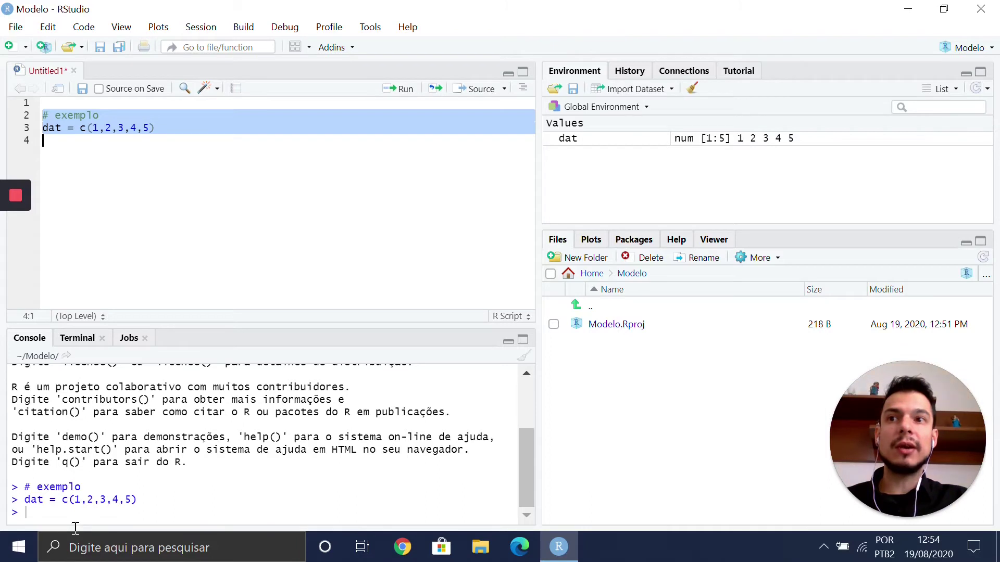
click(74, 112)
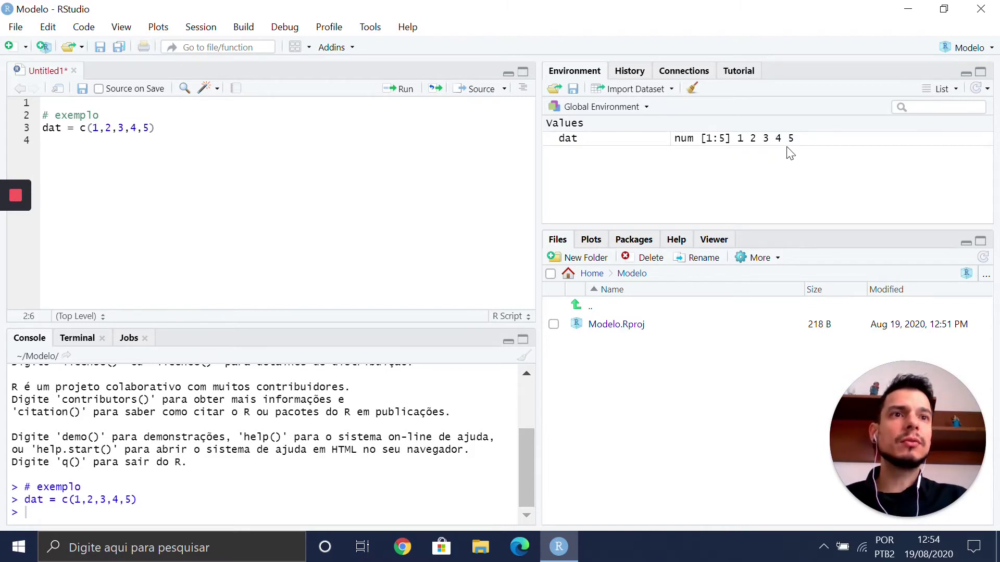
click(198, 132)
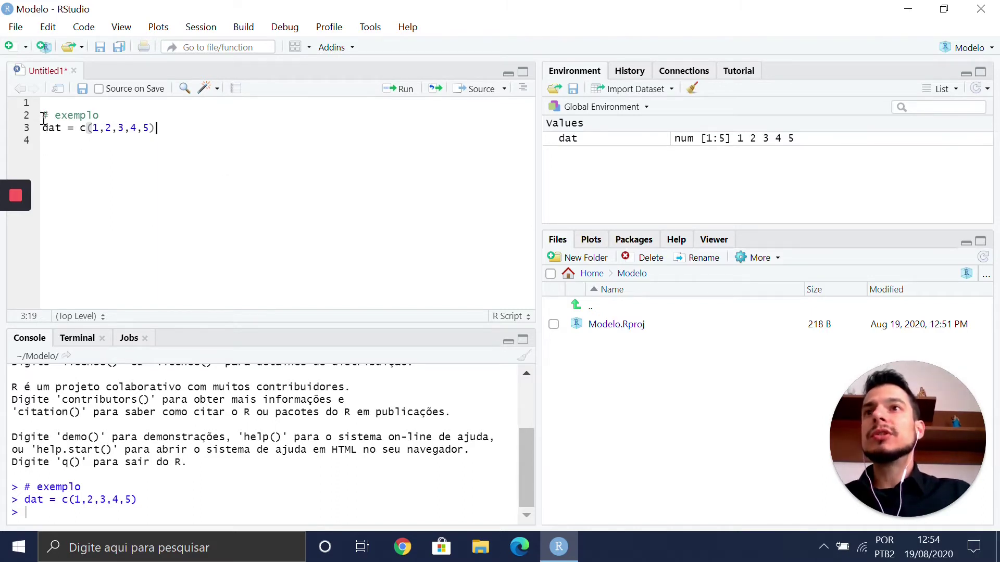
drag(42, 115, 99, 115)
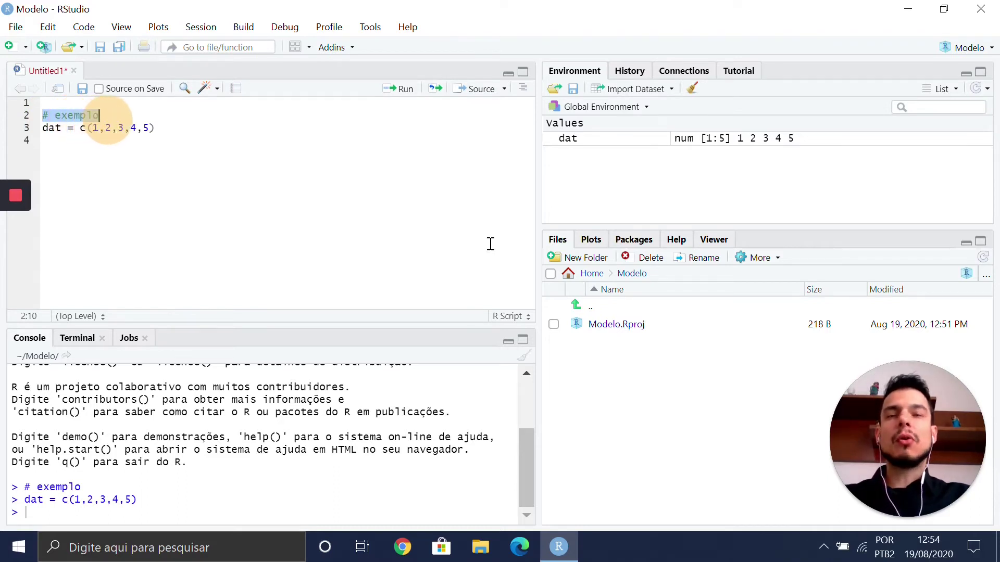
key(ctrl+Return)
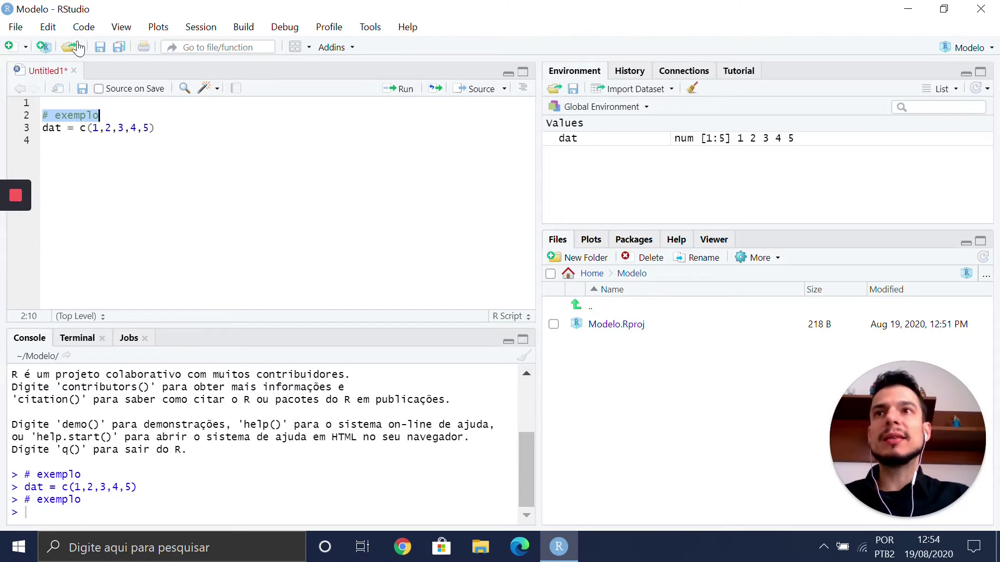
Step: Add the assignment dat2 = c(6,7,8,9,10) on line 5, leaving a blank line below the dat assignment
click(192, 128)
key(Return)
key(Return)
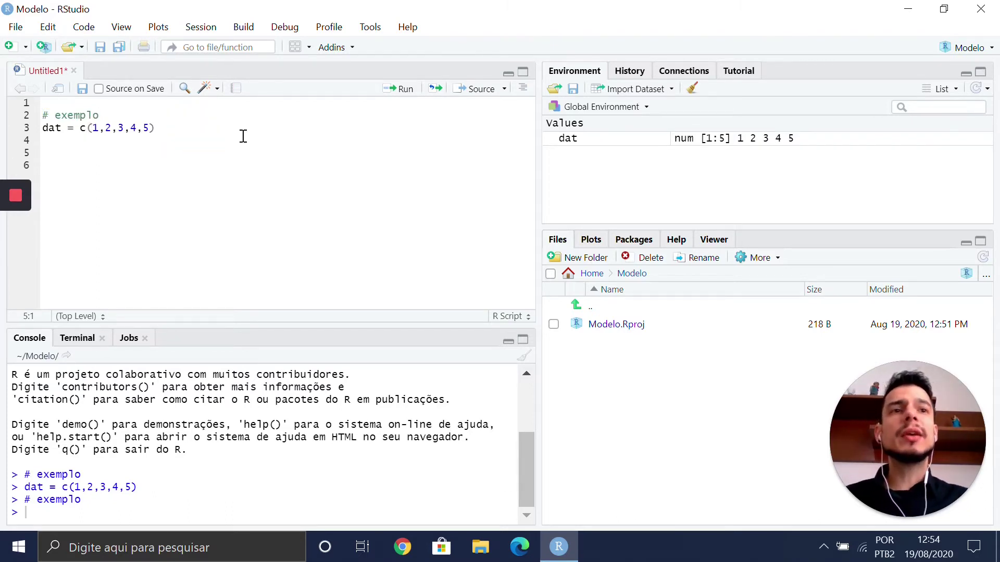
text(dat)
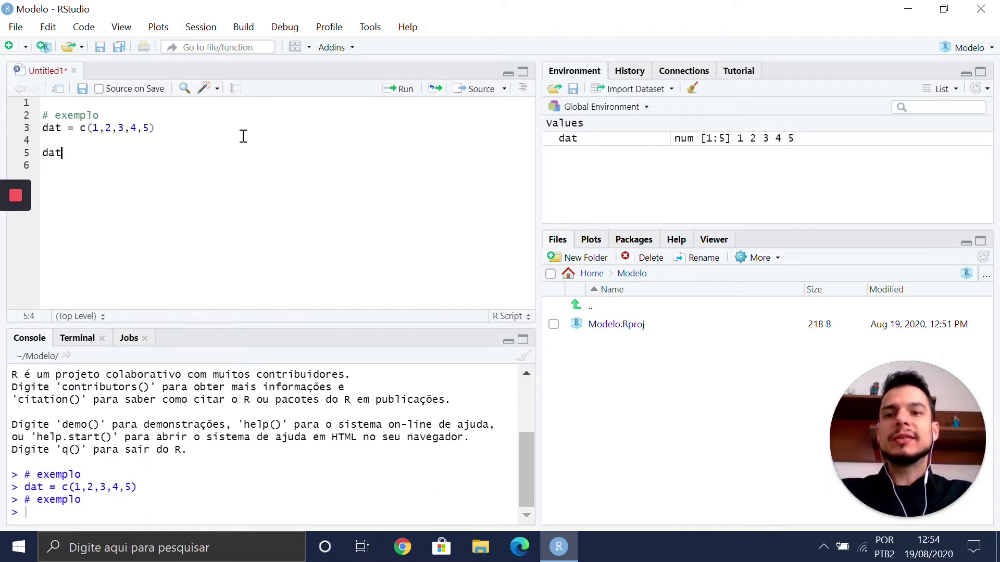
text(2 = c)
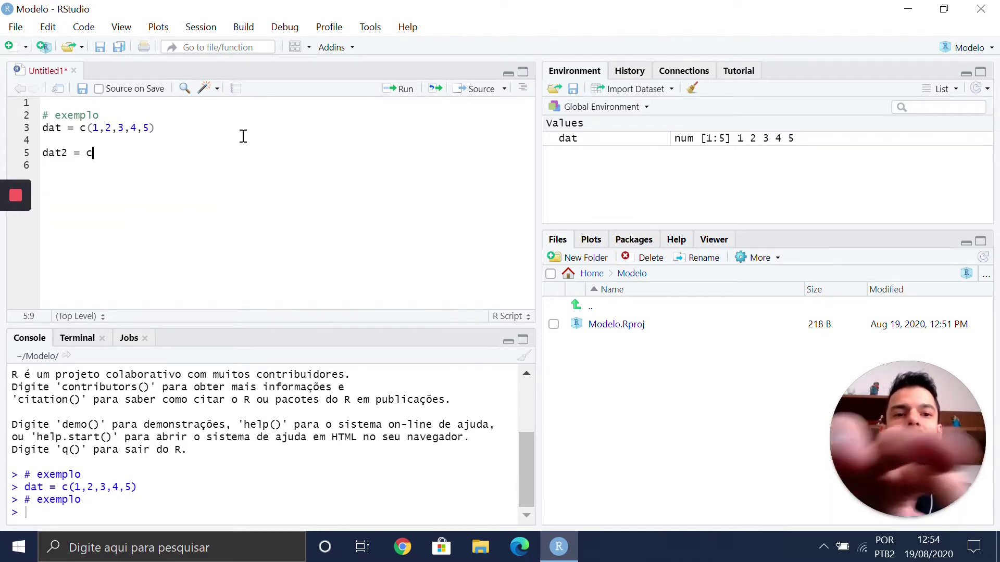
text(()
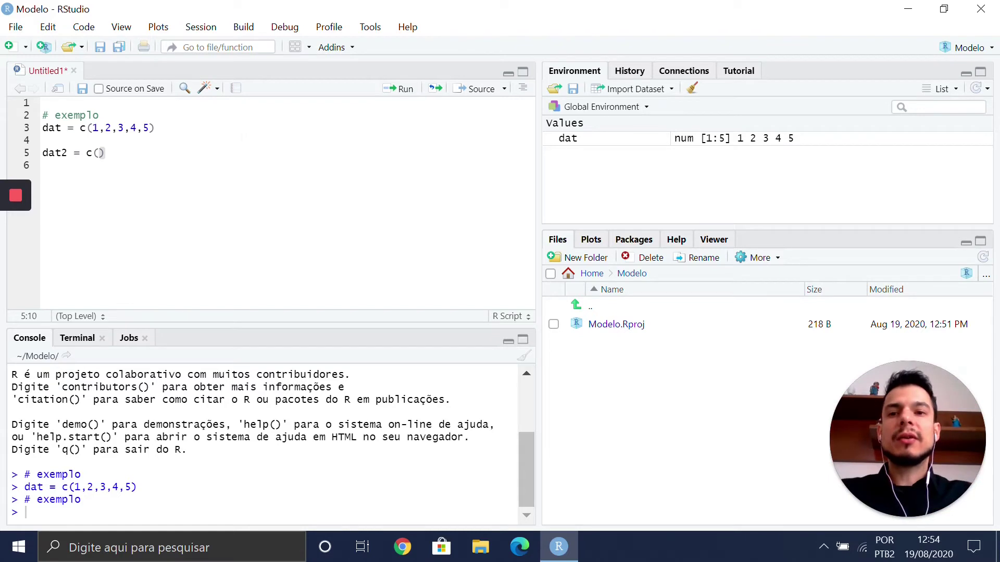
text(6,7,8,9,)
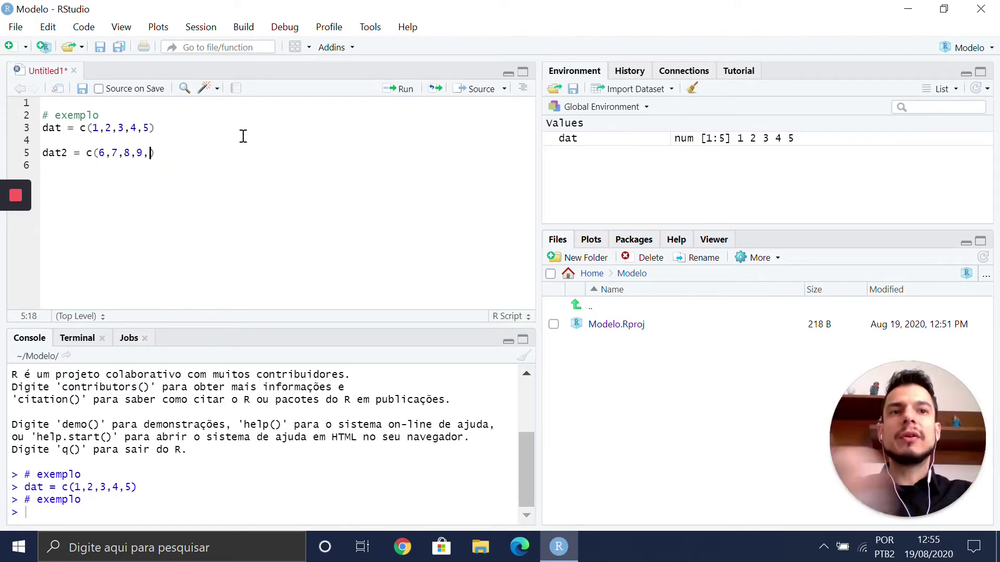
text(10)
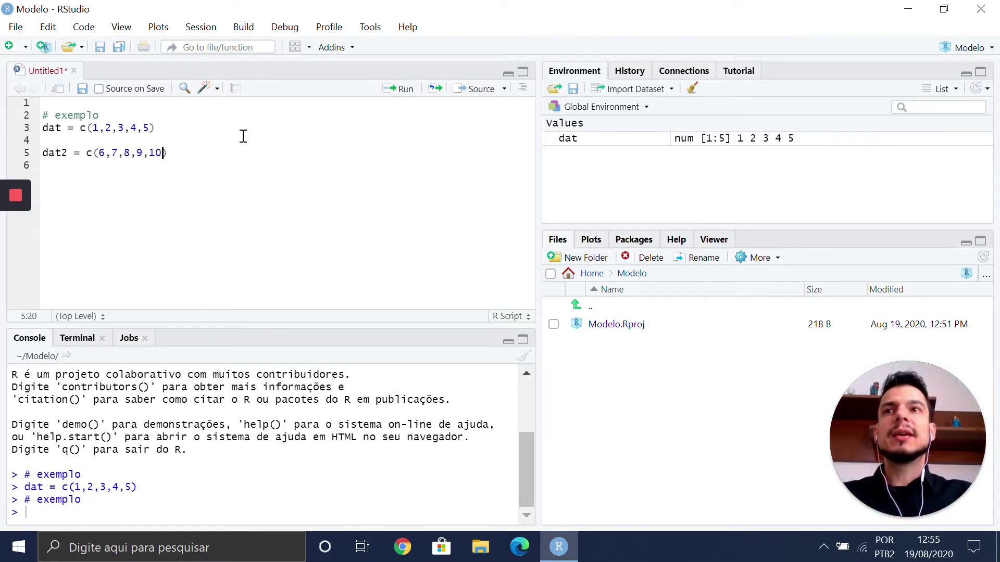
click(190, 152)
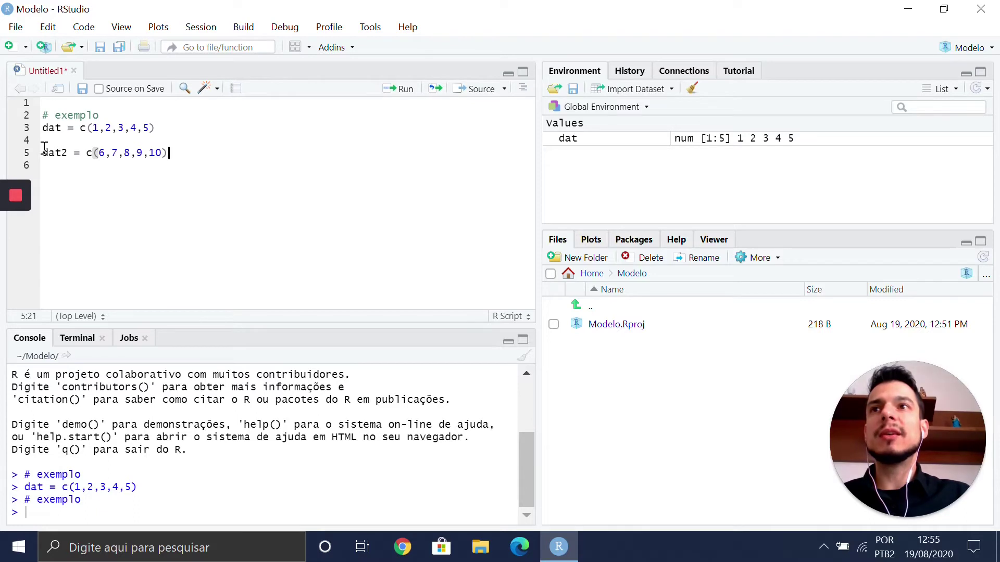
Step: Run only the dat2 assignment line from the script
drag(43, 152, 171, 153)
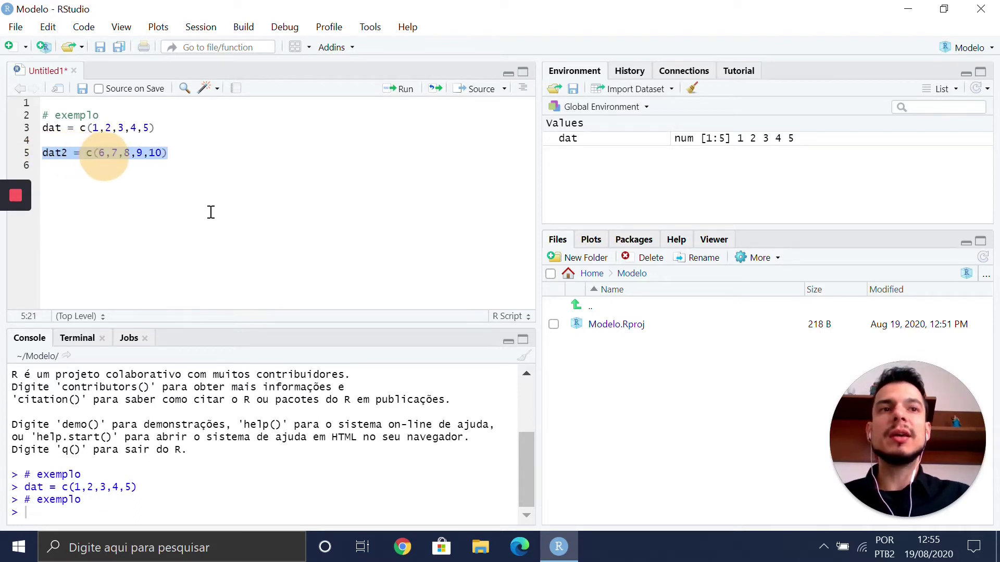
key(ctrl+Return)
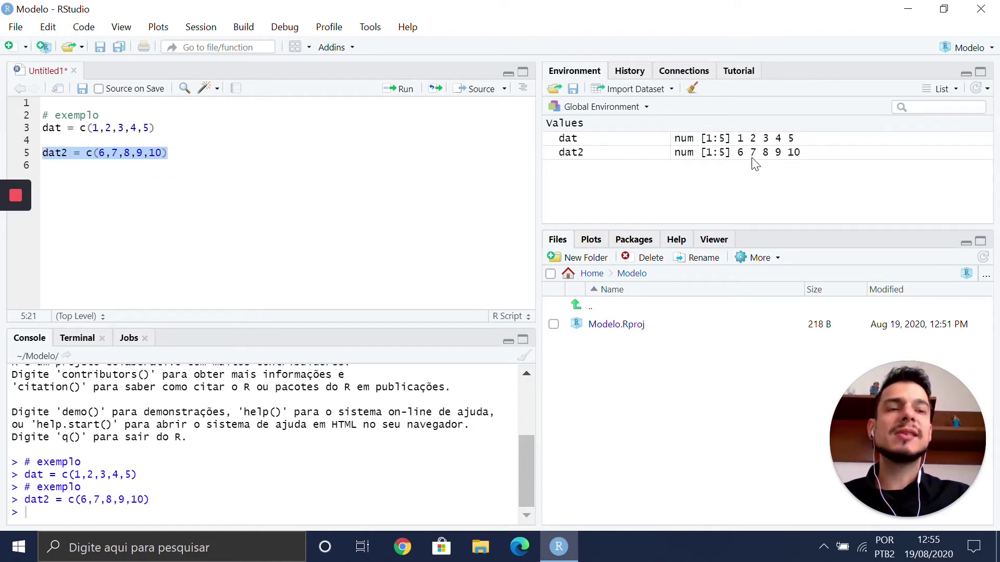
click(321, 153)
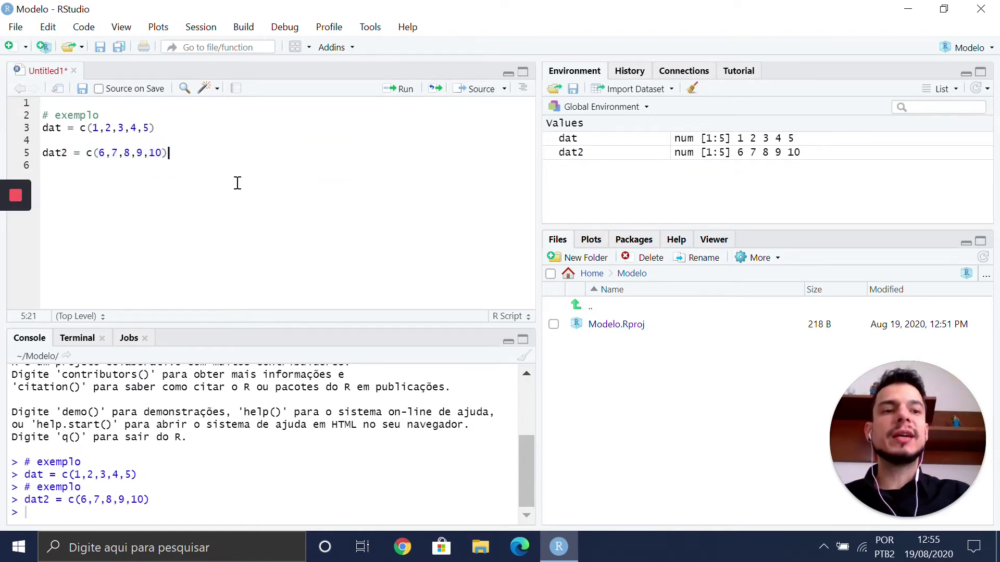
Step: Add remove(dat,dat2) on line 7 and run it to delete both objects from the environment
key(Return)
text(remove()
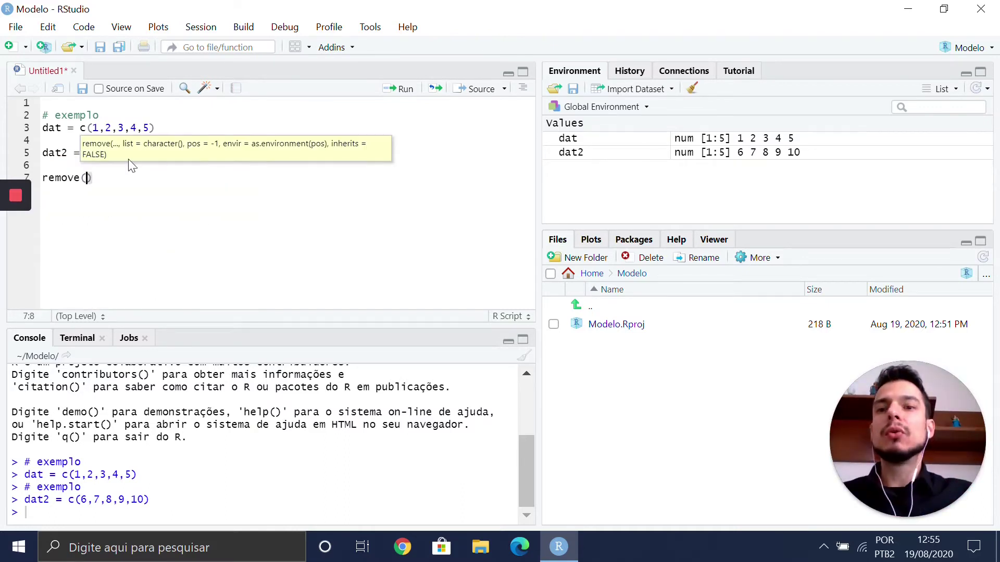
text(dat,dat2)
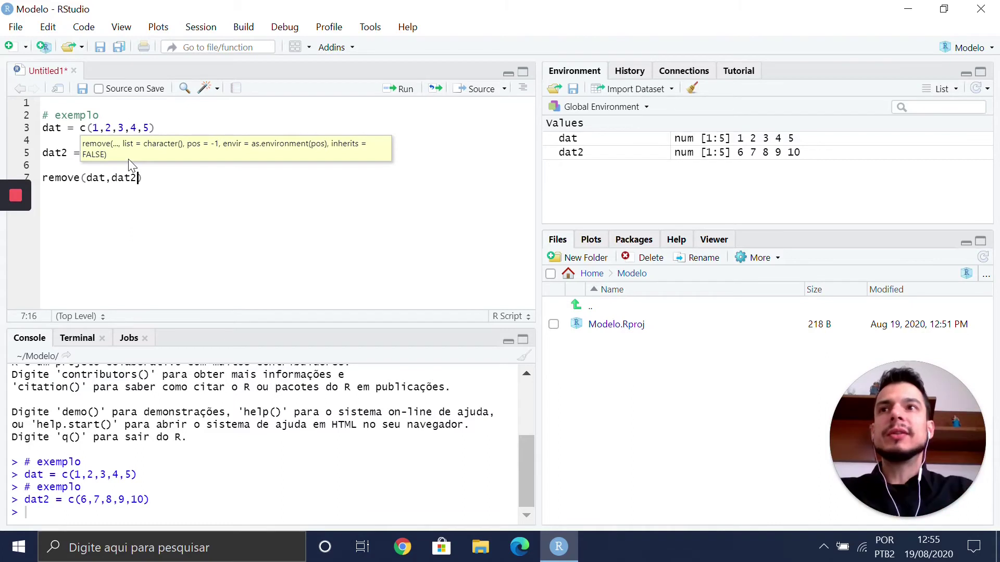
click(201, 187)
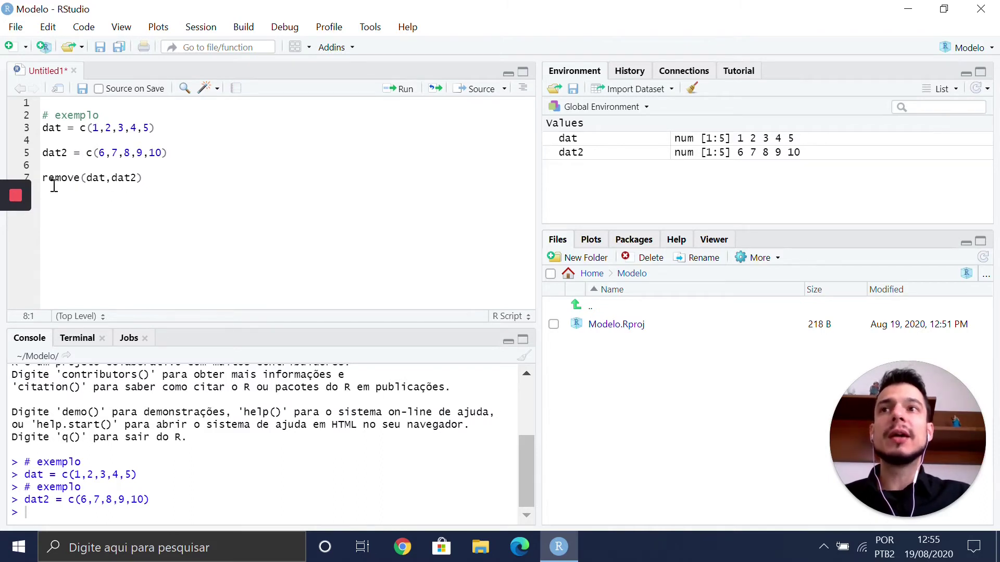
click(179, 177)
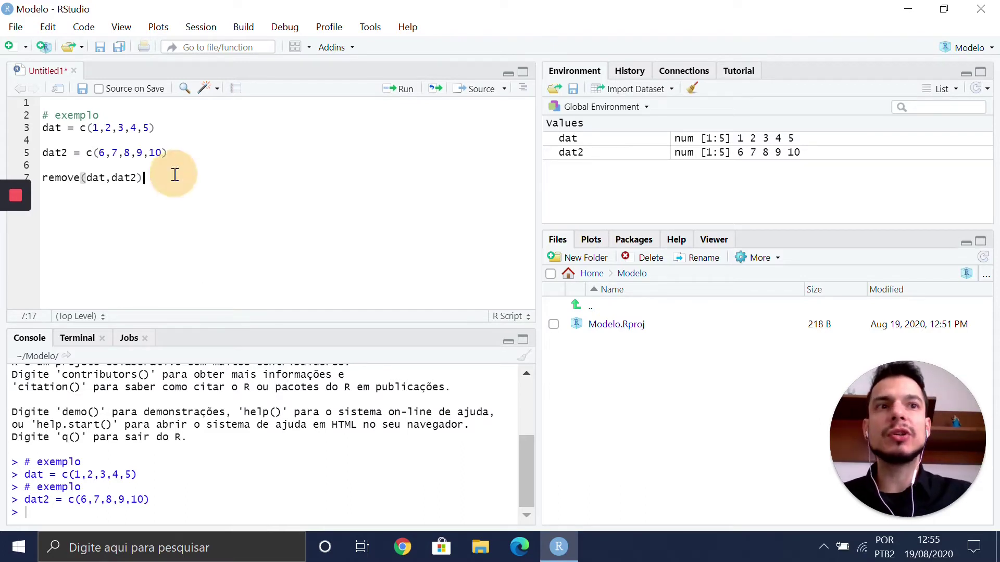
click(216, 179)
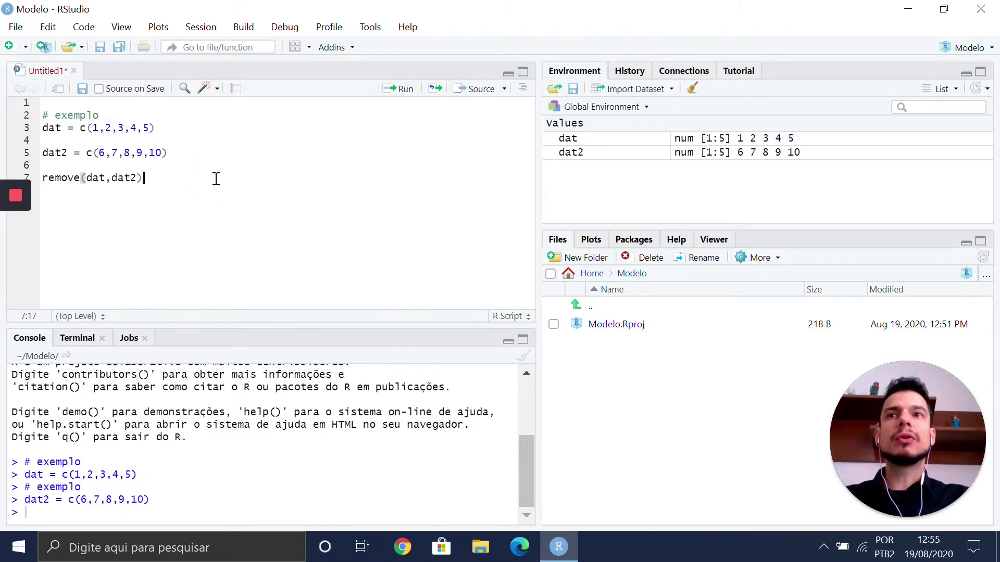
key(ctrl+Return)
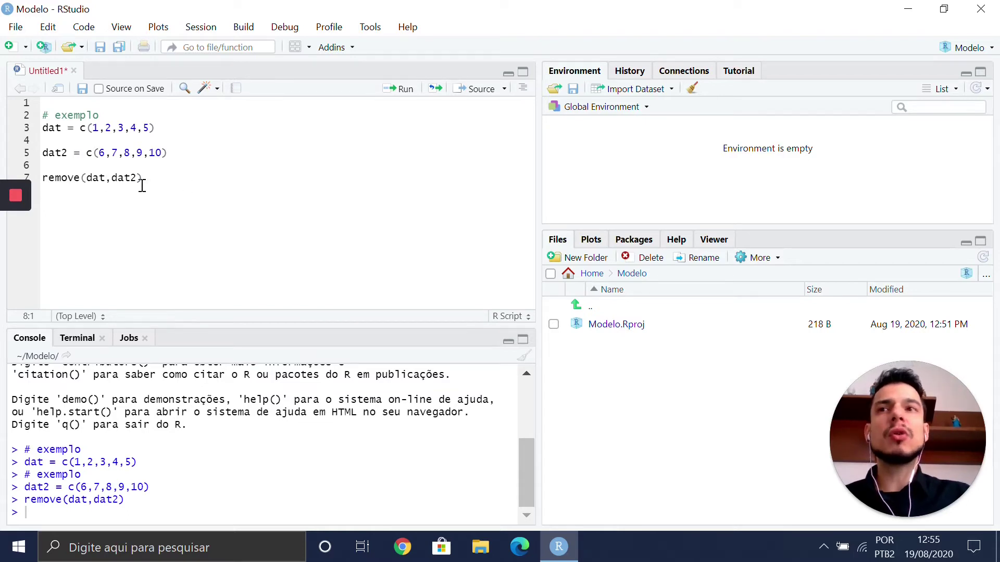
Step: Rewrite the remove call across several lines, with the arguments dat,dat2 on their own line between the parentheses
drag(87, 178, 139, 180)
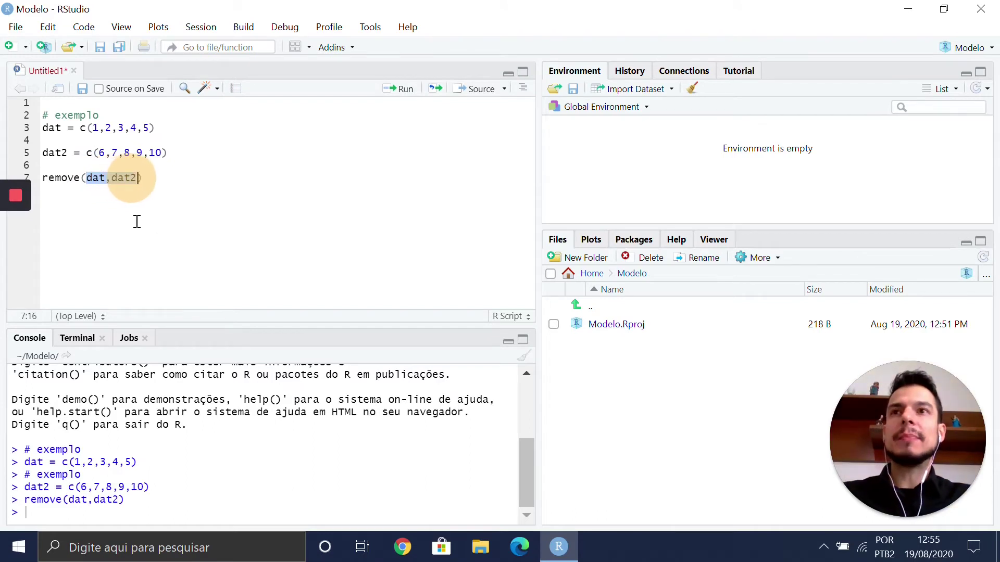
key(BackSpace)
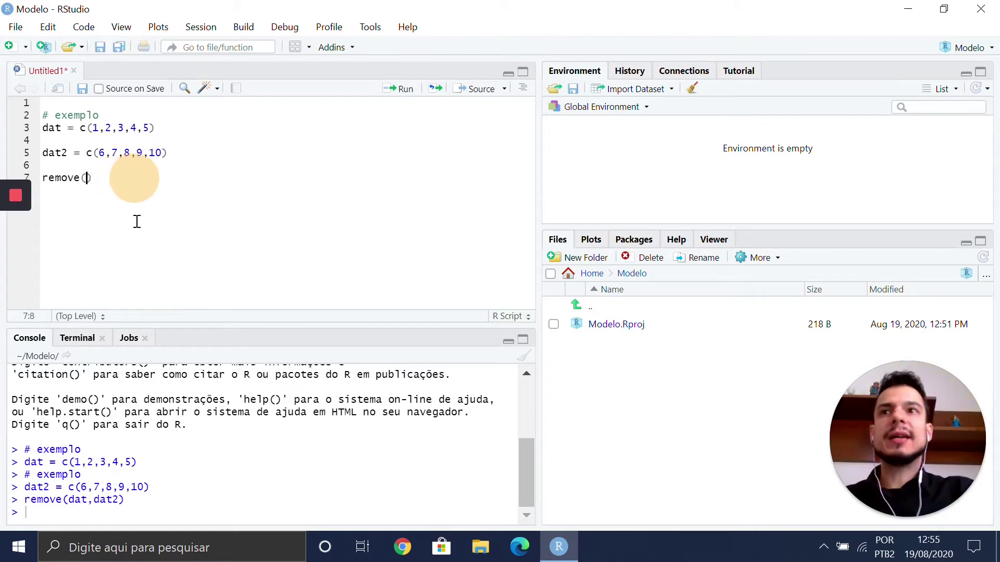
click(128, 179)
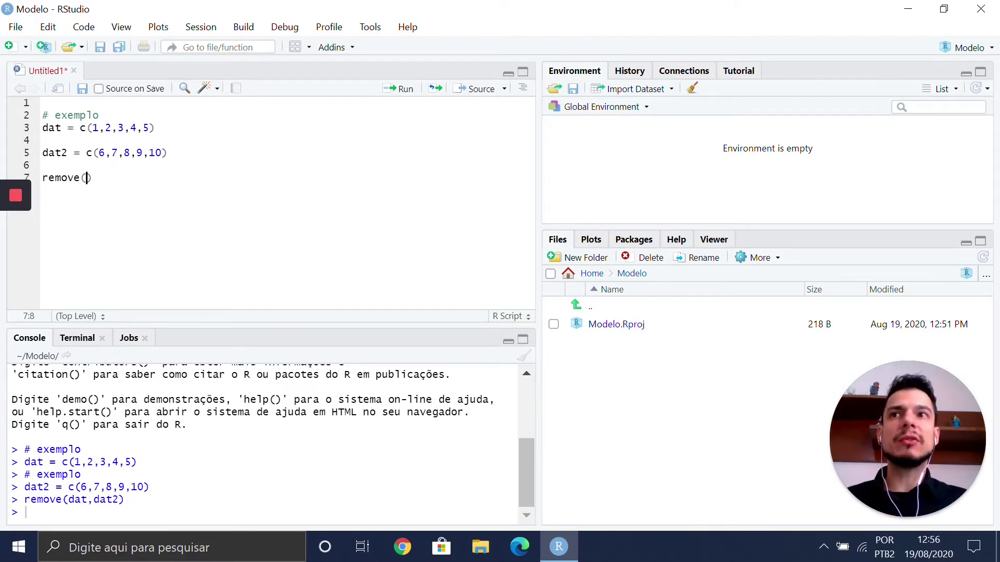
key(Return)
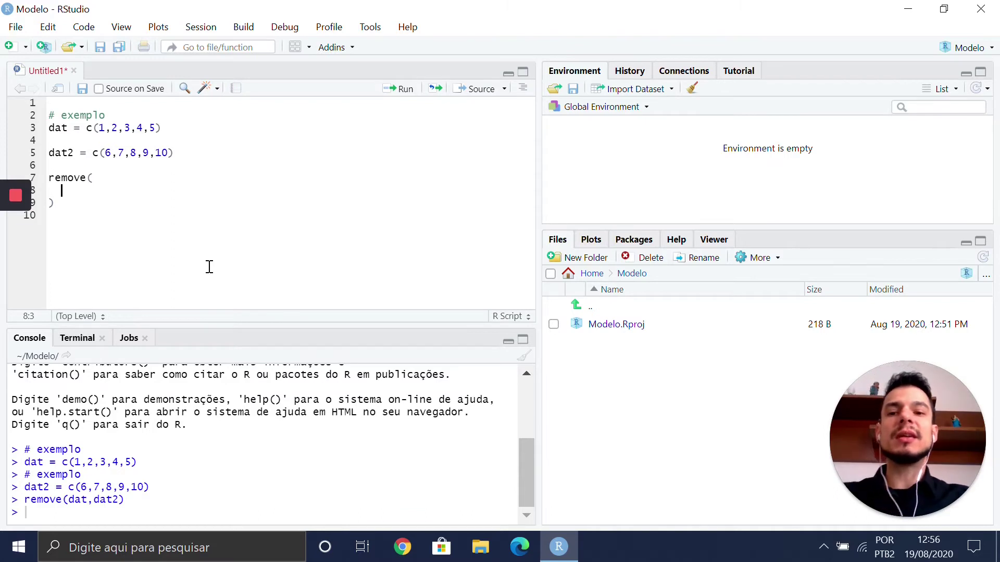
text(dat,)
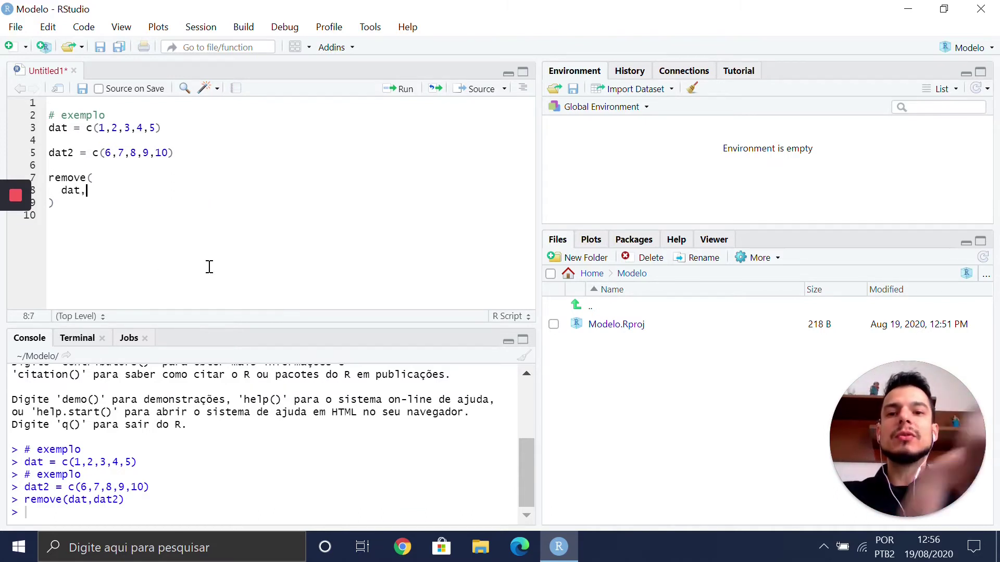
text(da)
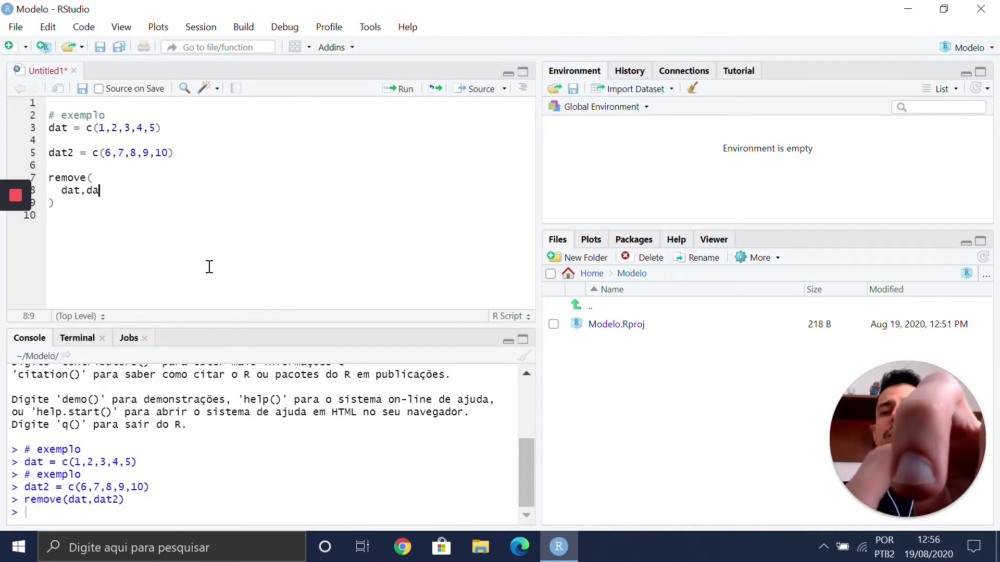
text(t2)
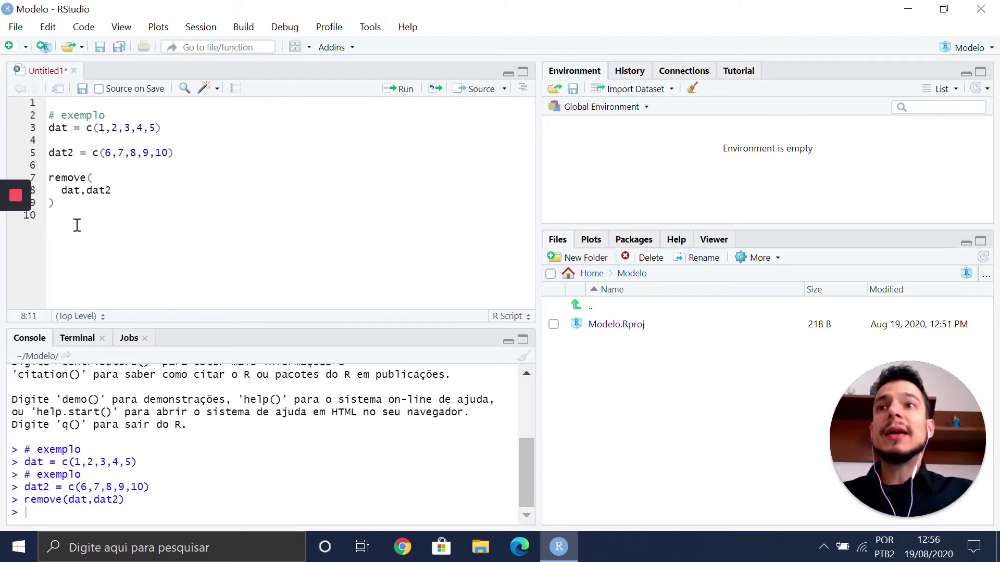
Step: Run the exemplo comment with the dat and dat2 assignments together, recreating both objects in the environment
click(79, 206)
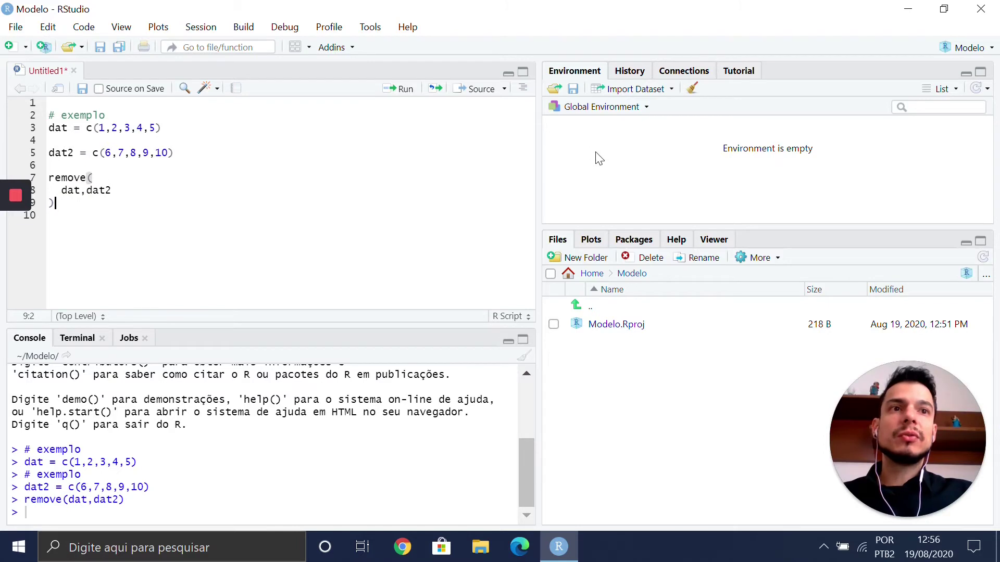
click(280, 150)
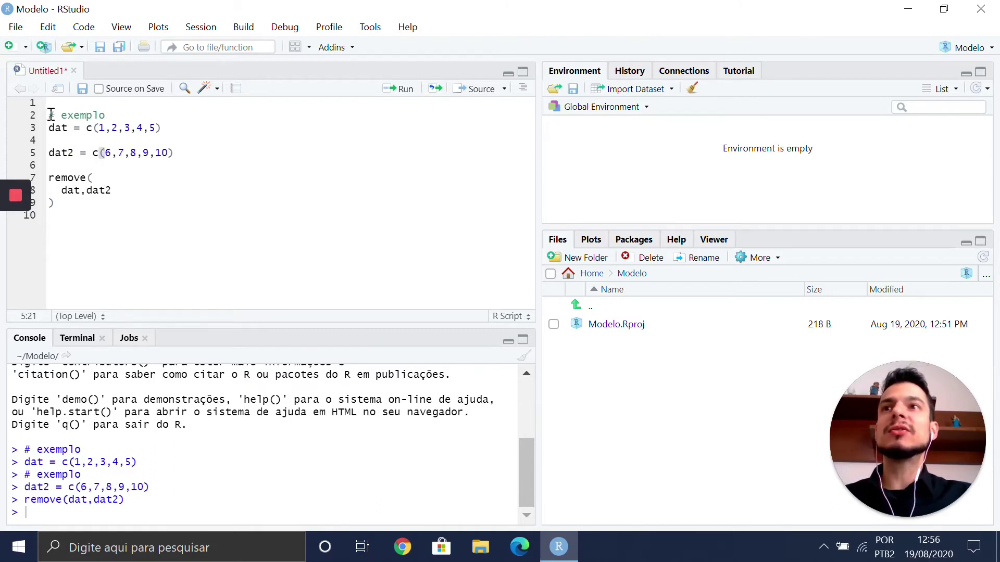
drag(51, 115, 190, 154)
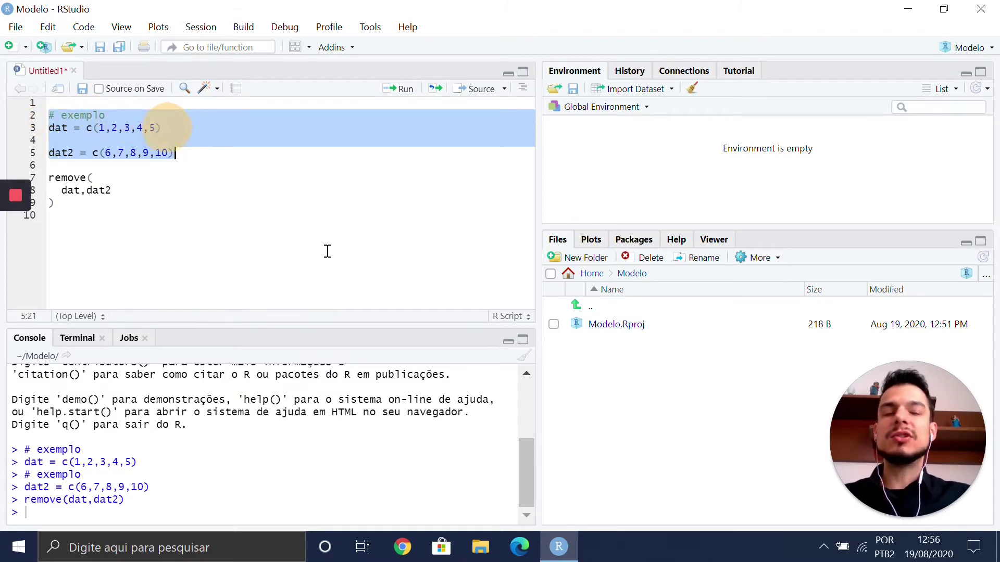
key(ctrl+Return)
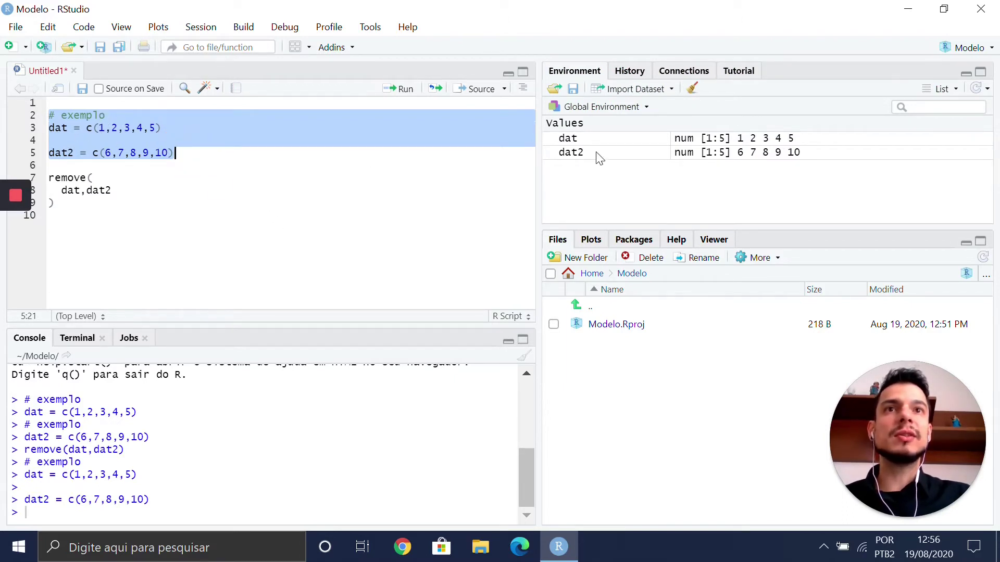
Step: Run the multi-line remove call on lines 7 to 9 to delete dat and dat2 from the environment
click(115, 190)
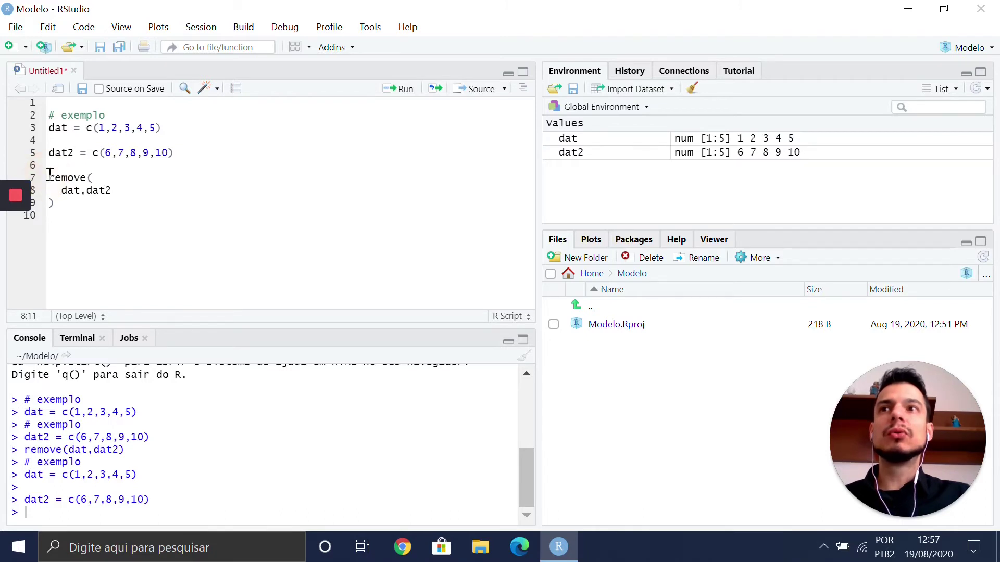
drag(49, 178, 56, 202)
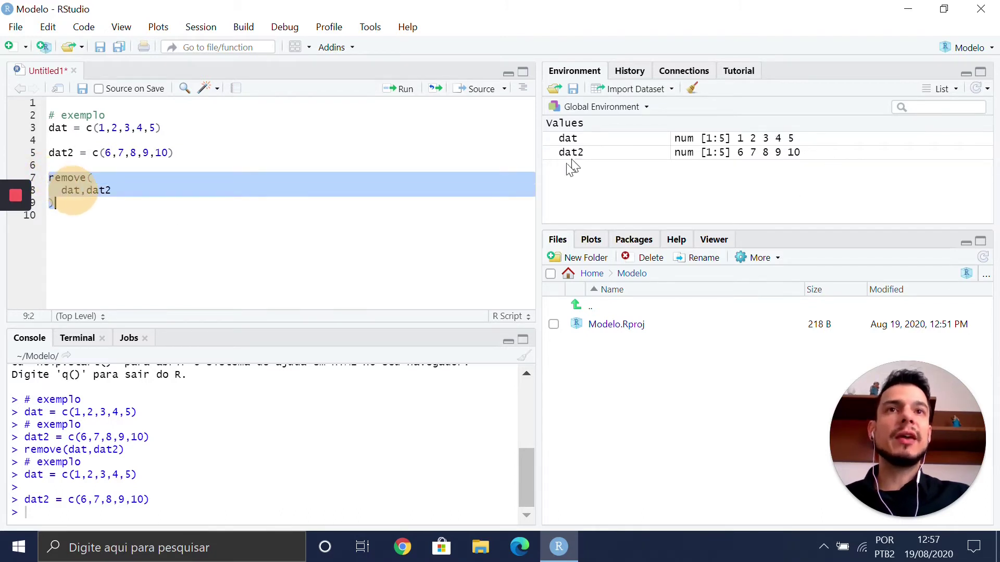
click(93, 204)
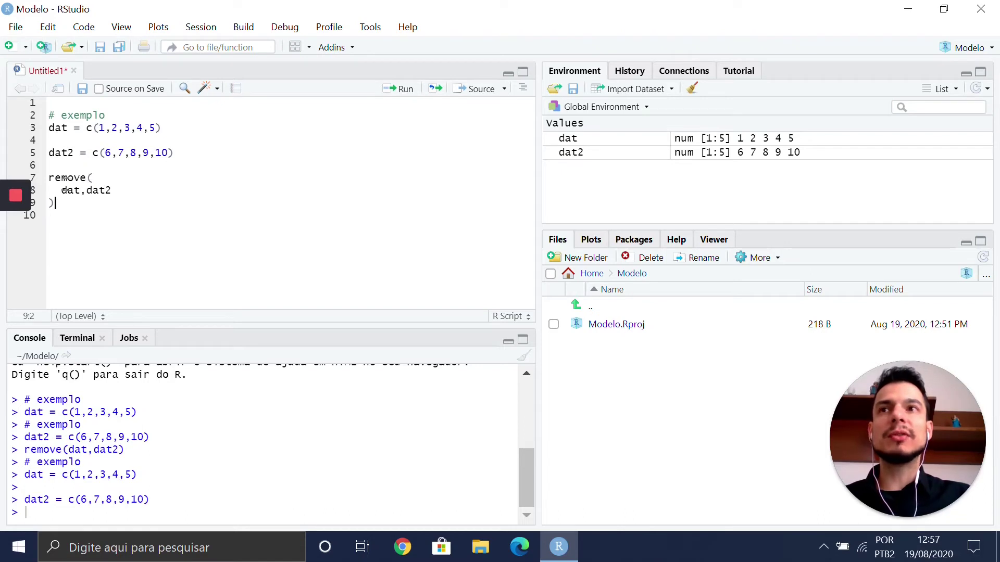
click(106, 178)
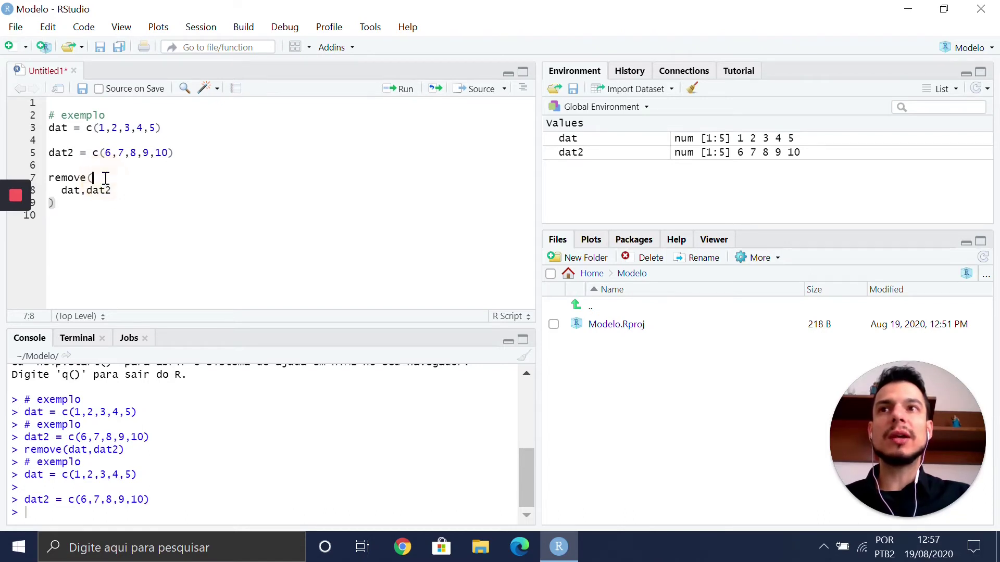
click(86, 200)
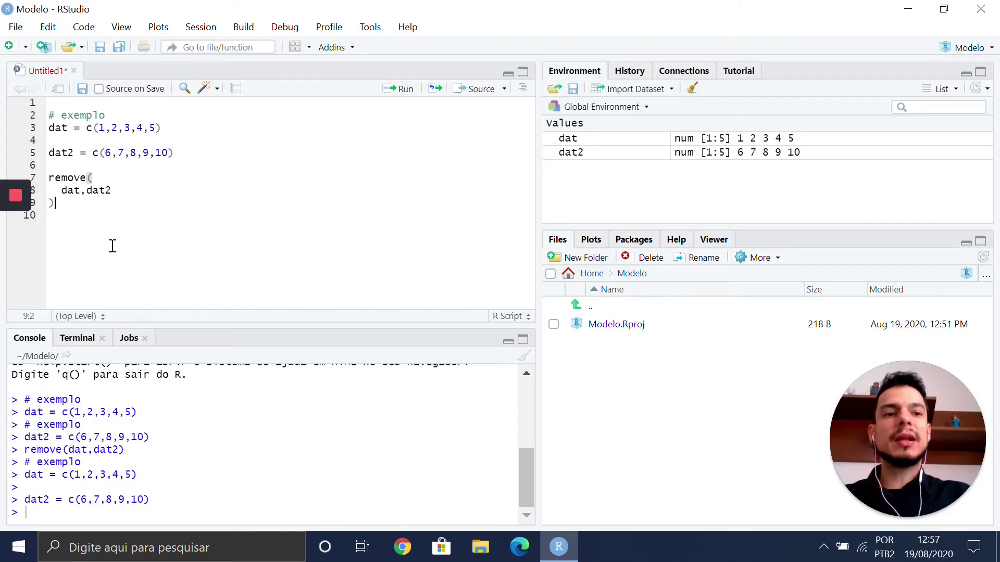
key(ctrl+Return)
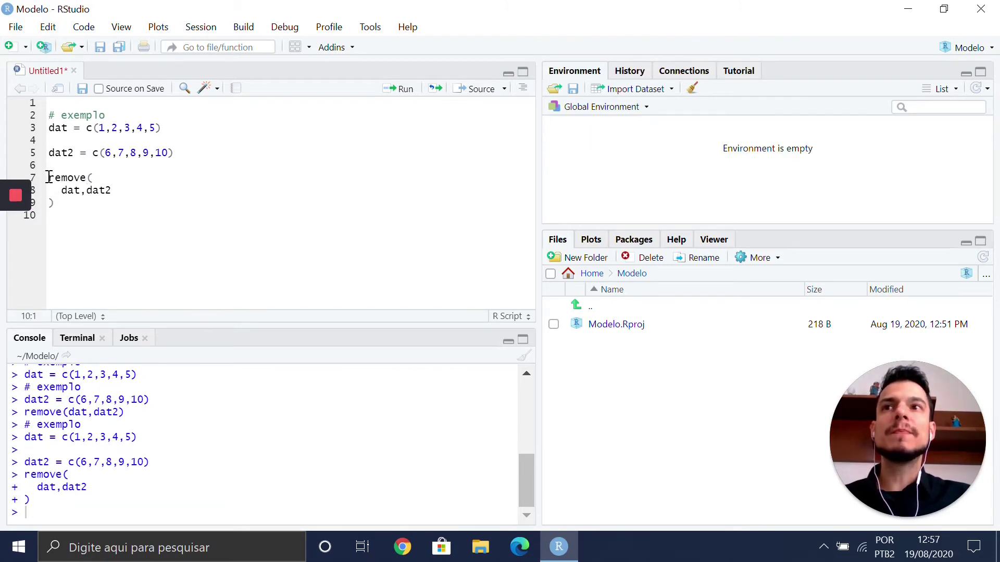
Step: Run the whole script in one go, from the exemplo comment through the closing parenthesis of the remove call
drag(50, 177, 57, 198)
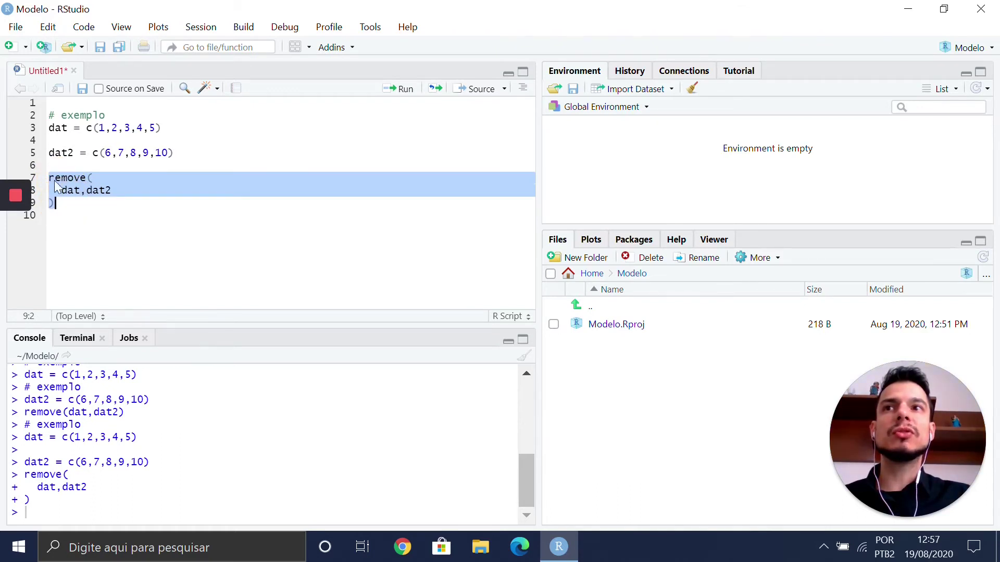
click(68, 201)
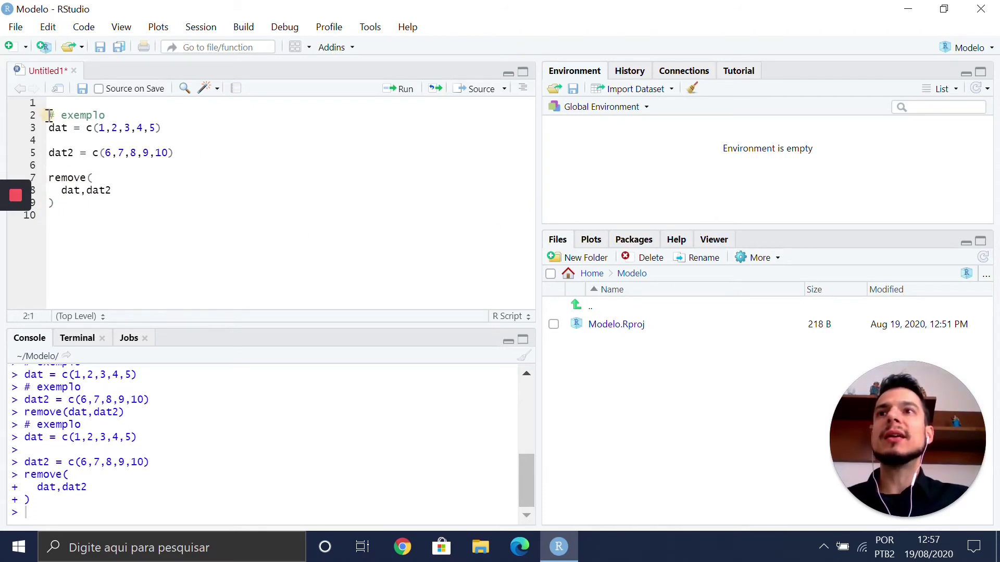
drag(49, 115, 216, 368)
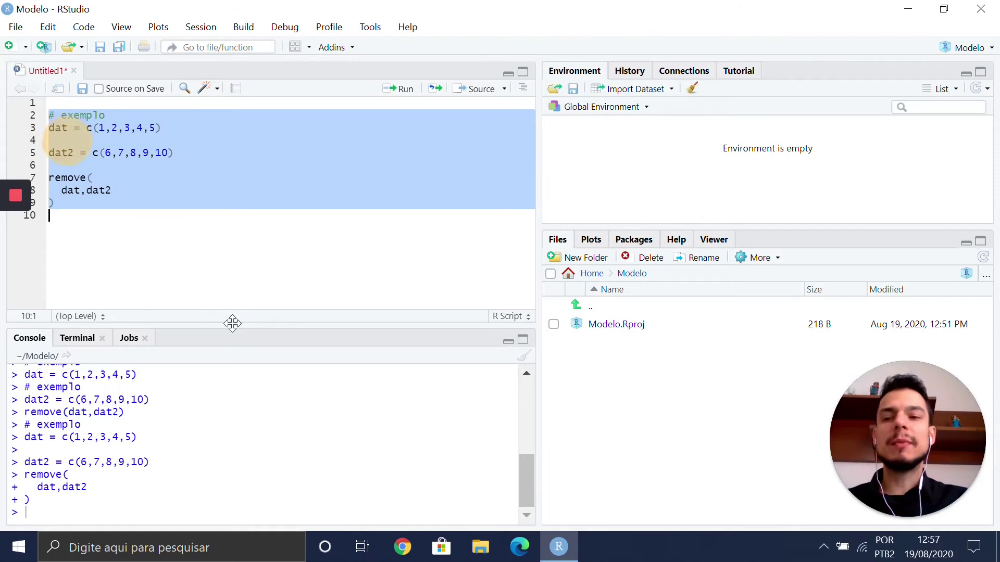
key(ctrl+Return)
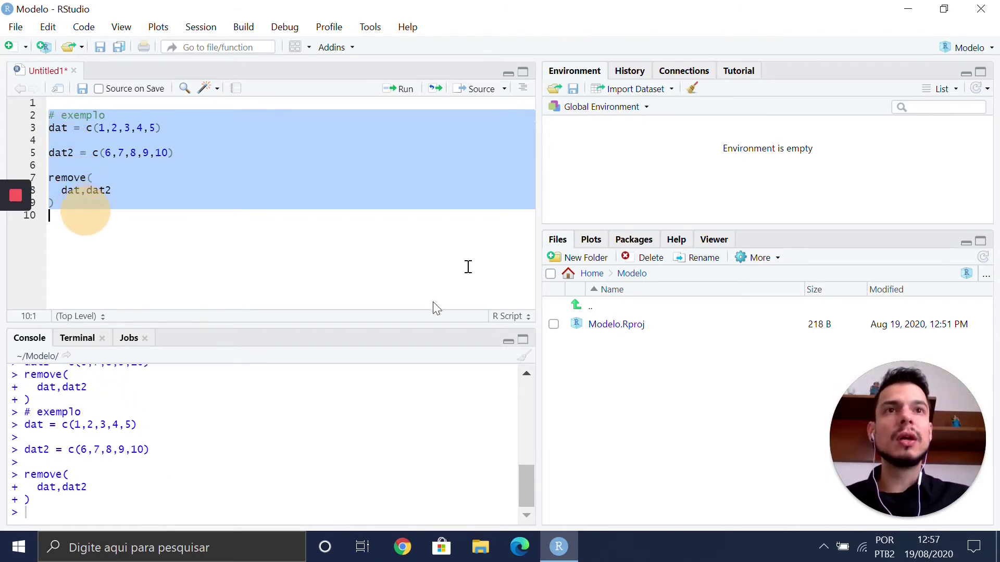
click(228, 189)
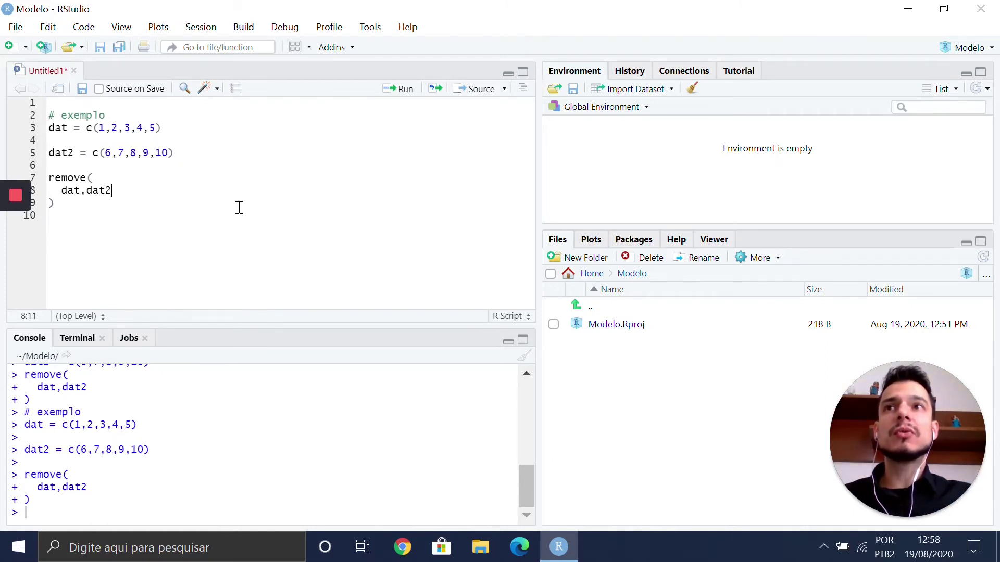
Step: Save the untitled script in the Modelo project folder under the name script1
click(100, 48)
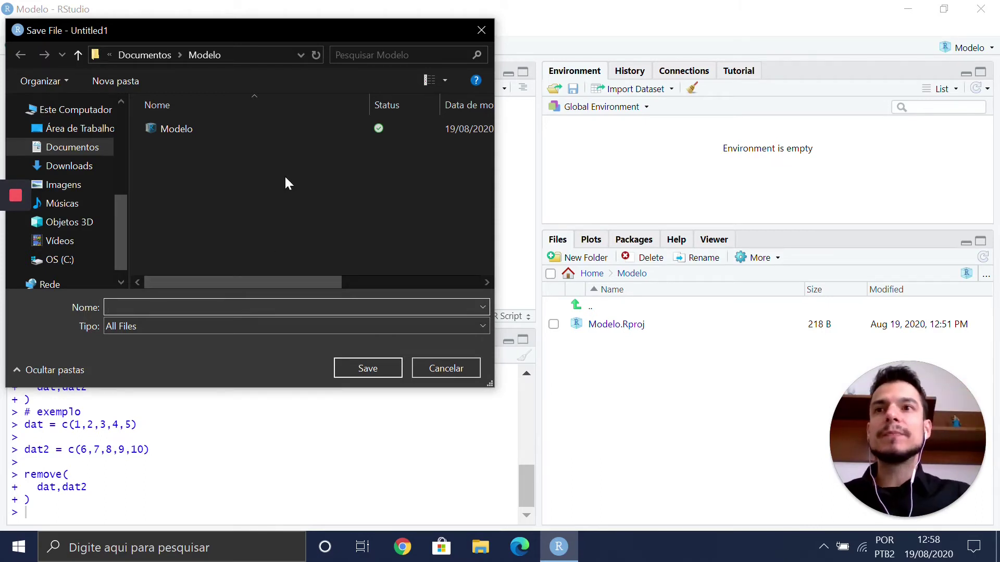
text(scr)
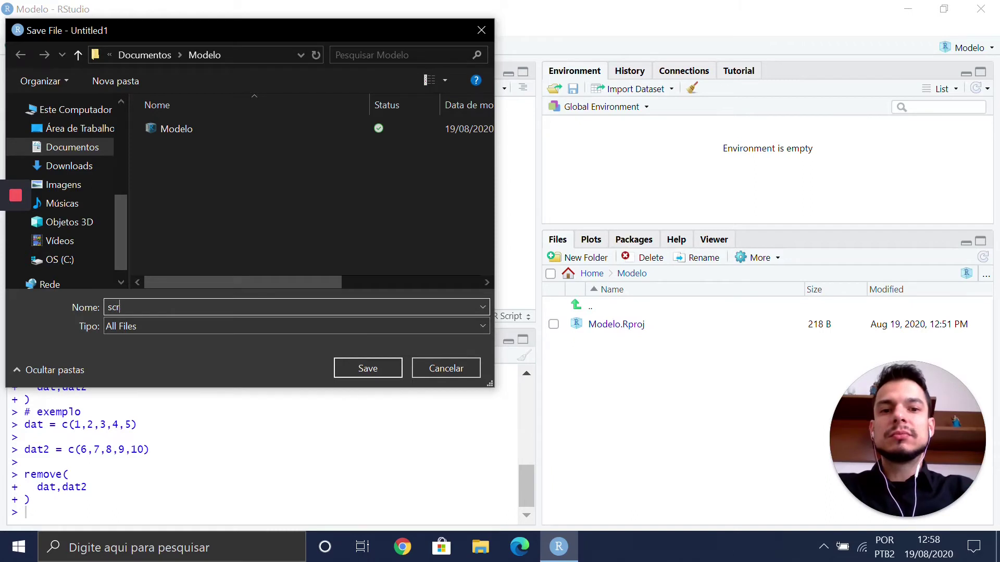
text(ipt1)
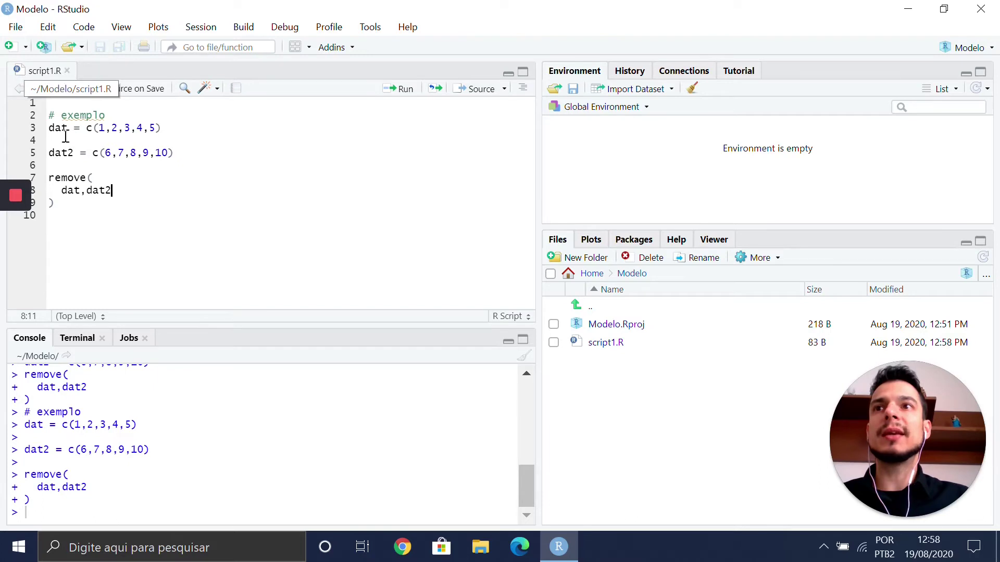
Step: Add two blank lines after the remove call and save script1.R again
click(62, 203)
key(Return)
key(Return)
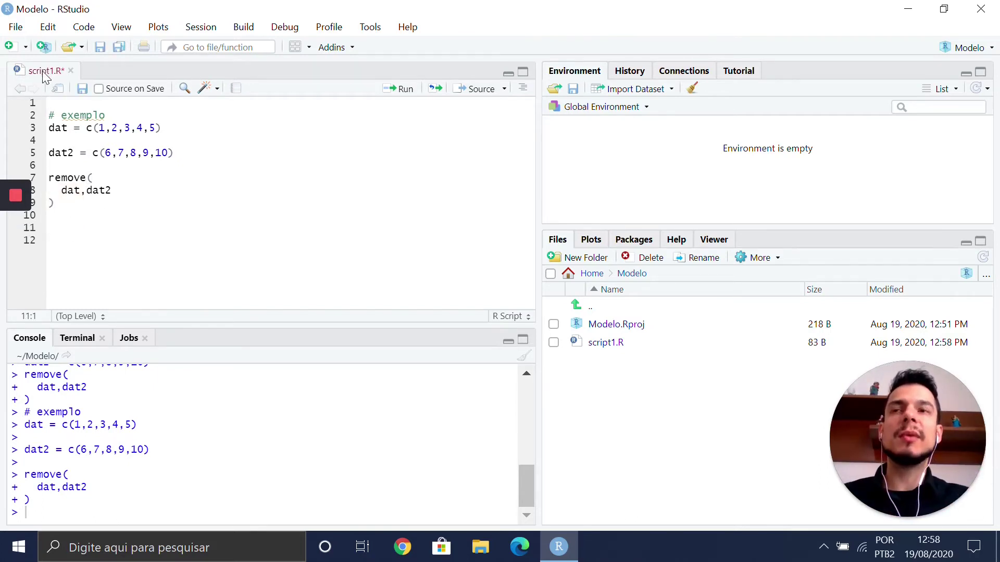
click(99, 48)
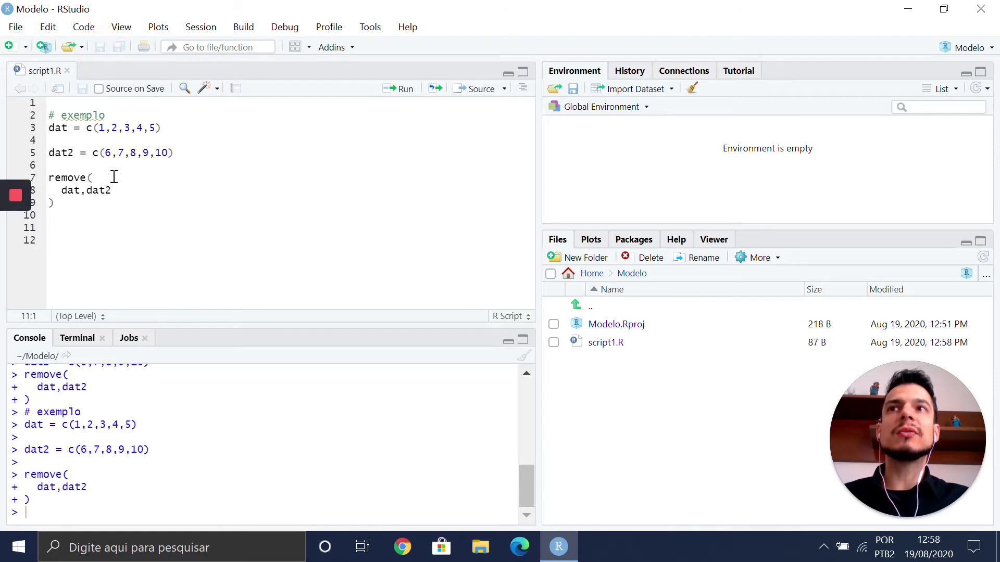
Step: Close script1.R and reopen it from the Modelo project's files
click(67, 71)
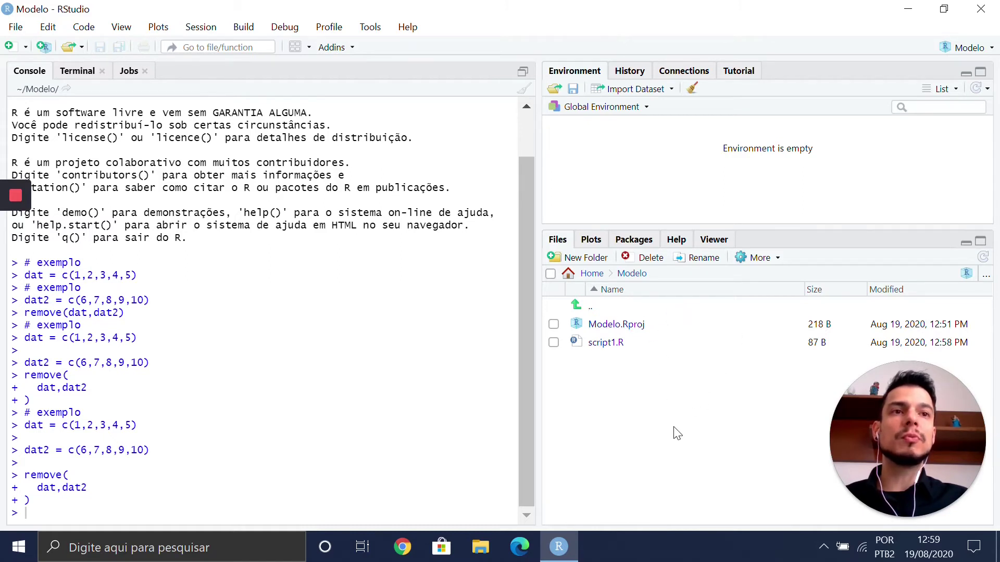
click(604, 343)
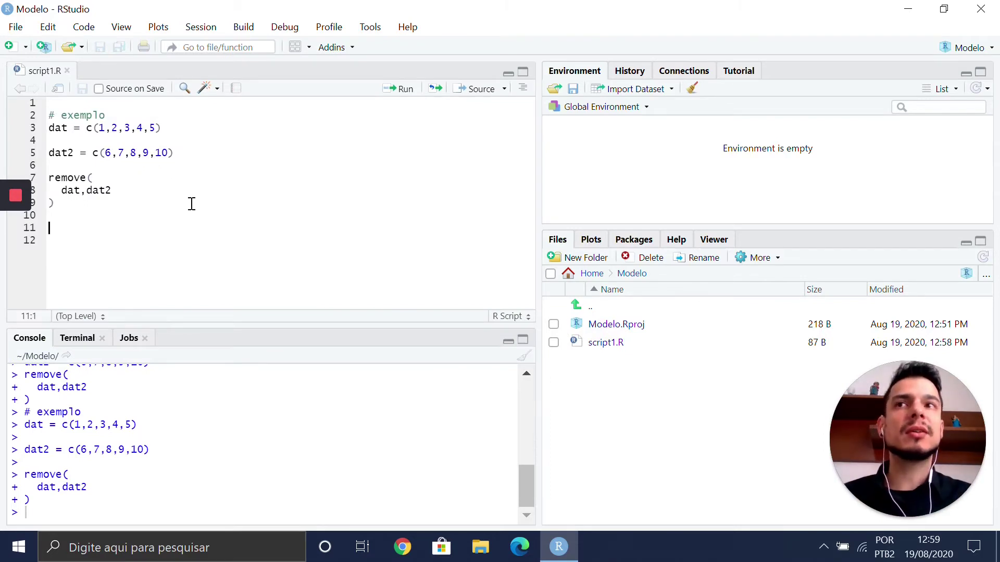
Step: Run the dat and dat2 assignments from the reopened script1.R to load both objects into the environment
mouse_move(19, 195)
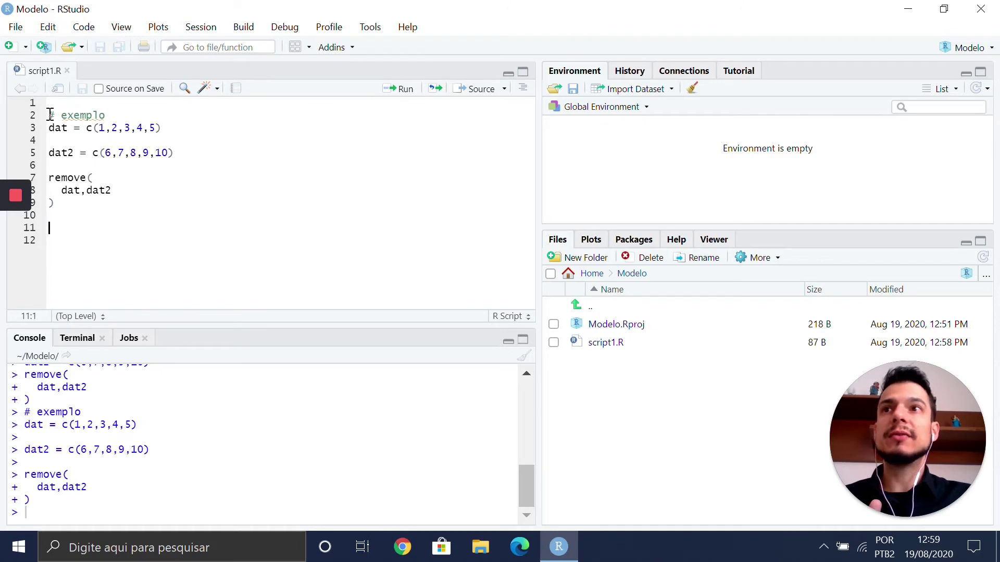
drag(50, 115, 202, 152)
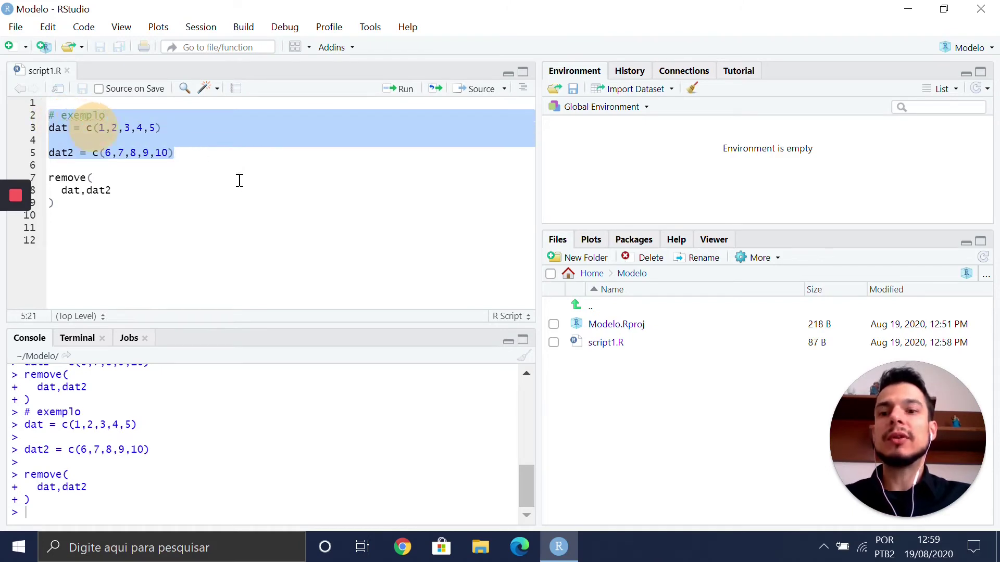
key(ctrl+Return)
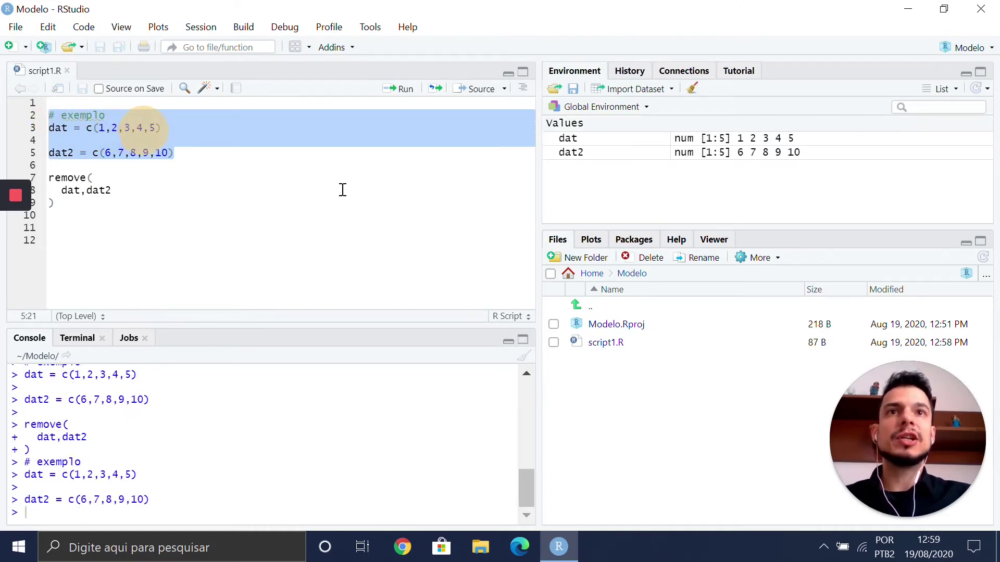
Step: Delete the multi-line remove call from script1.R, keeping the two assignments, and save the script
click(229, 191)
click(95, 206)
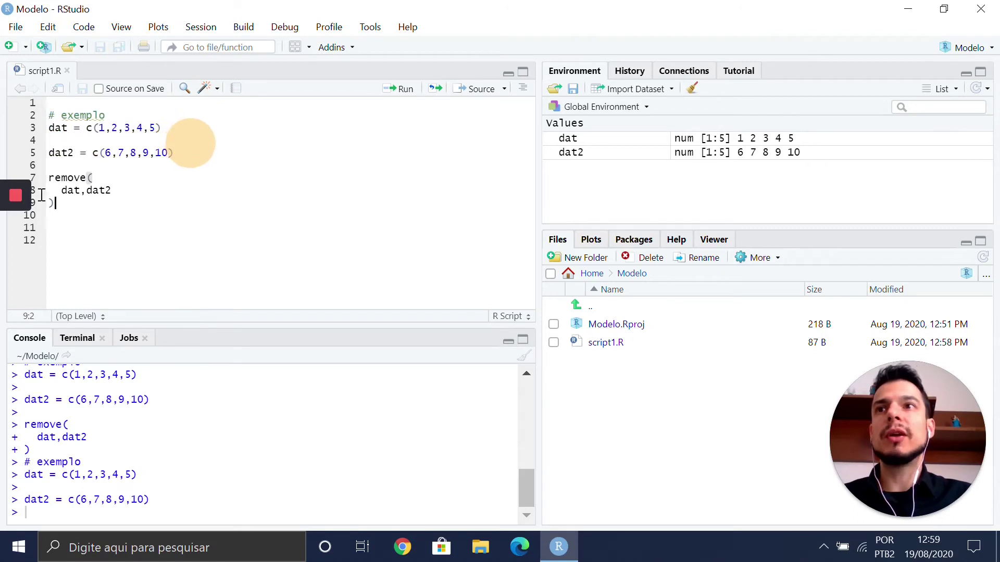
drag(42, 196, 33, 180)
key(BackSpace)
key(BackSpace)
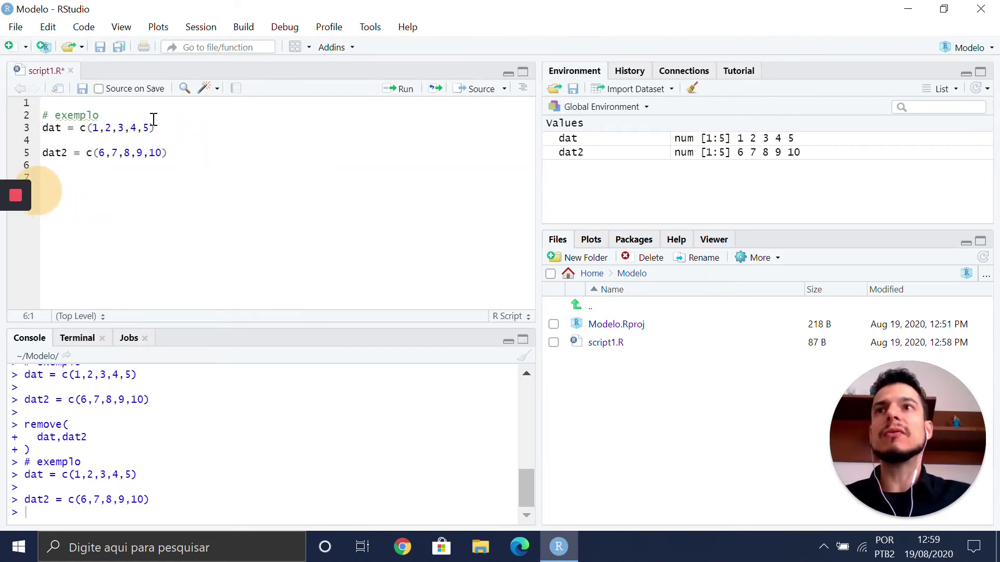
click(100, 47)
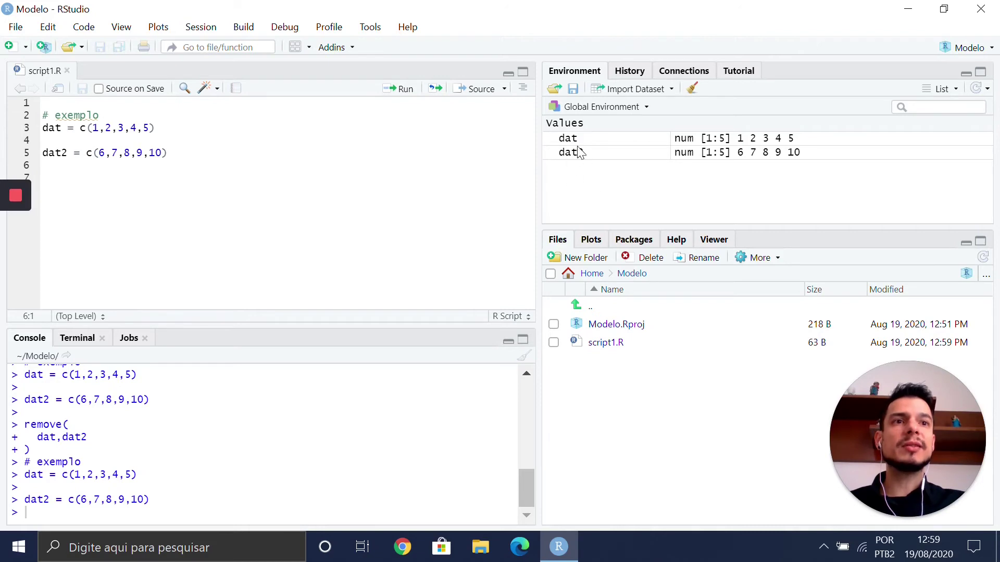
Step: Quit RStudio and save the workspace image to ~/Modelo/.RData
click(976, 11)
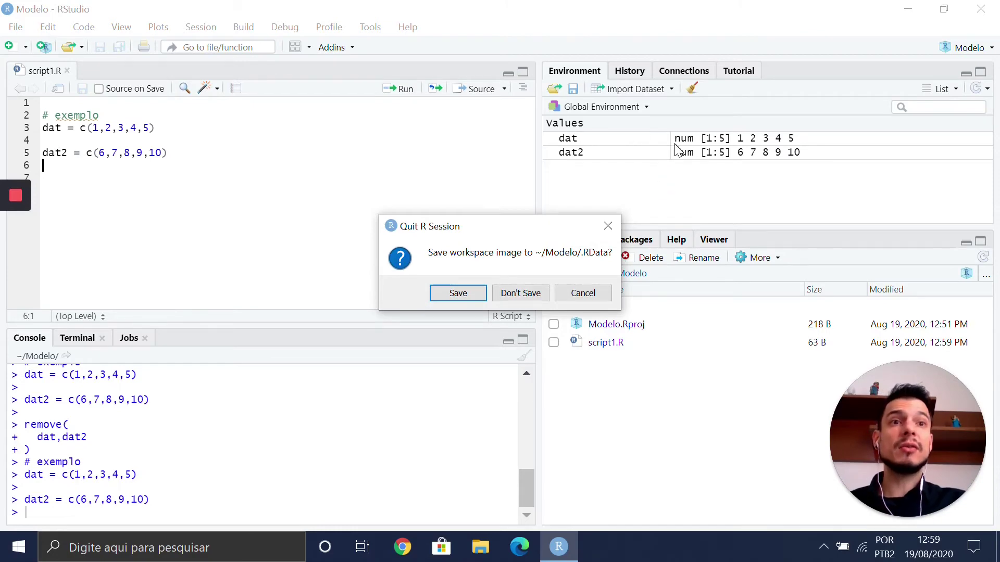
click(450, 292)
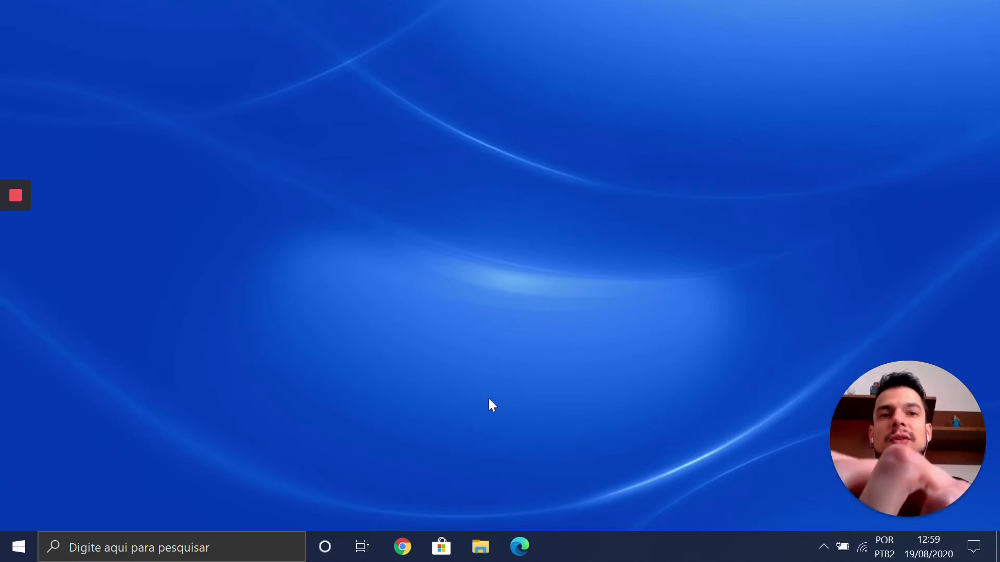
Step: In File Explorer, open the Modelo folder inside Documentos and select the Modelo R project file
key(super+e)
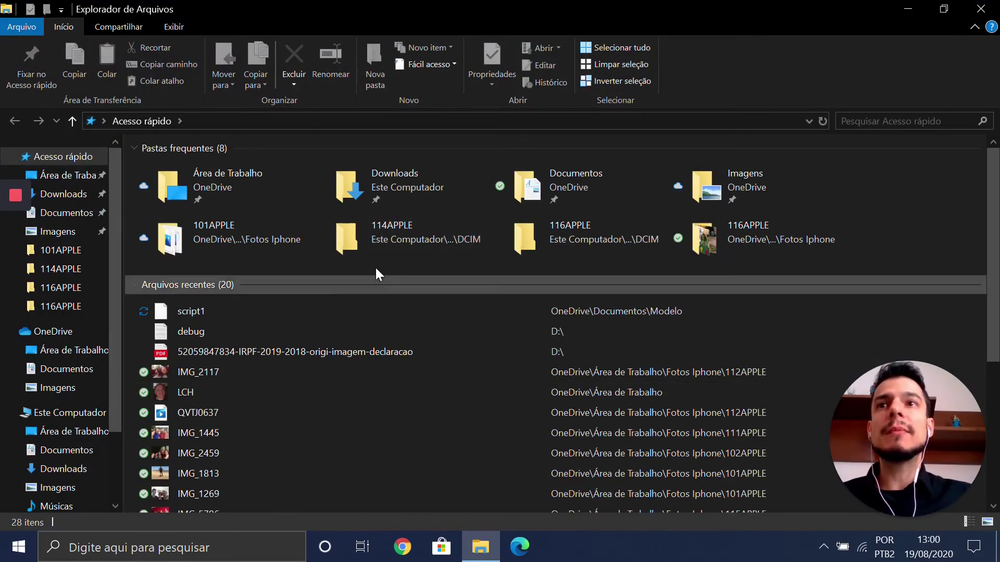
click(80, 218)
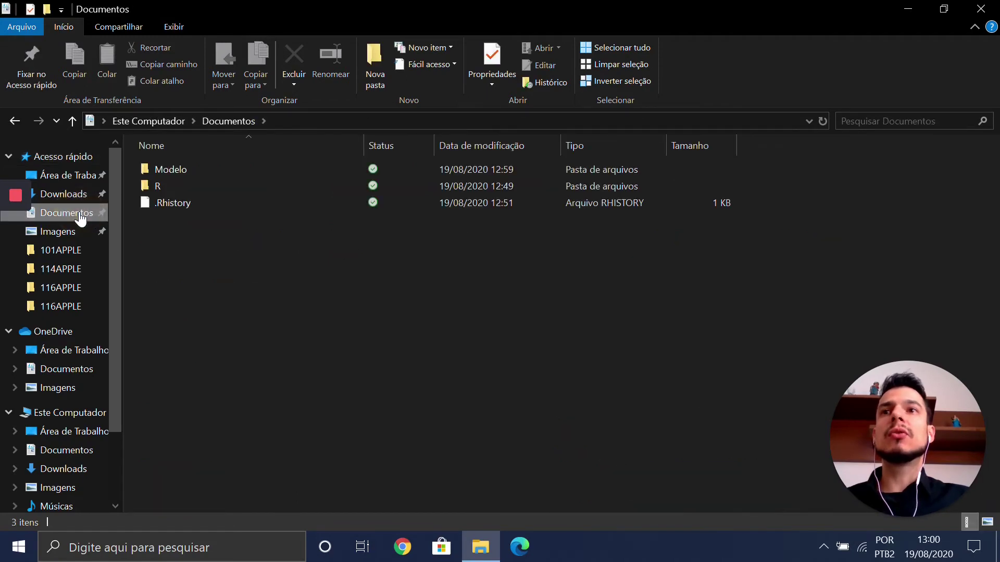
click(177, 171)
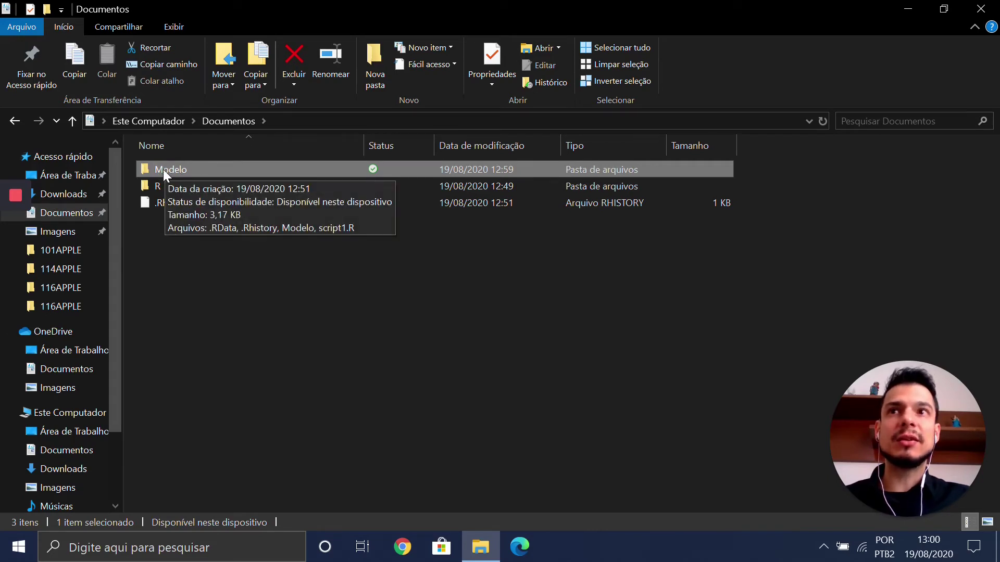
double_click(179, 169)
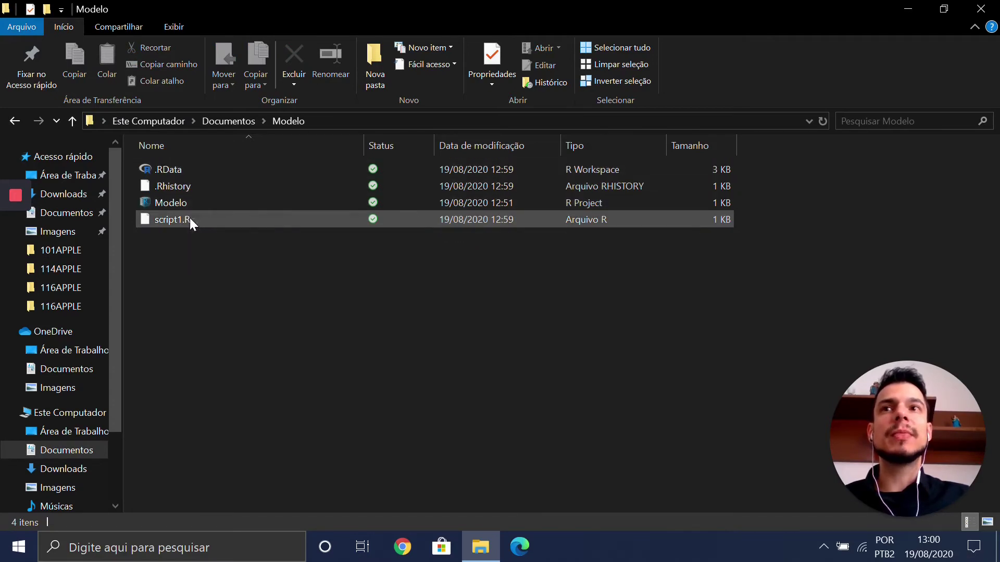
click(186, 203)
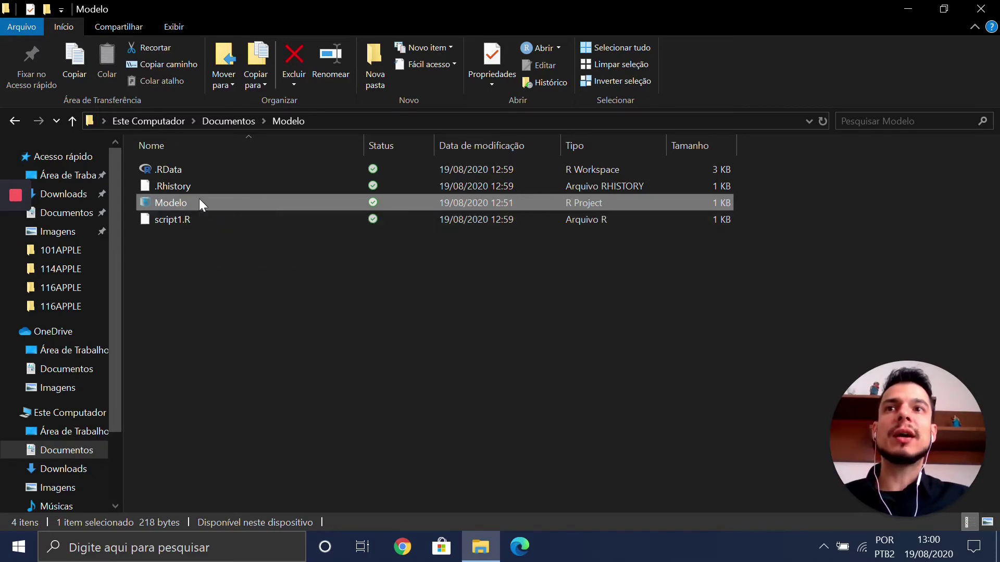
Step: Open the Modelo project in RStudio to check its script and environment objects, and close RStudio and File Explorer
double_click(183, 203)
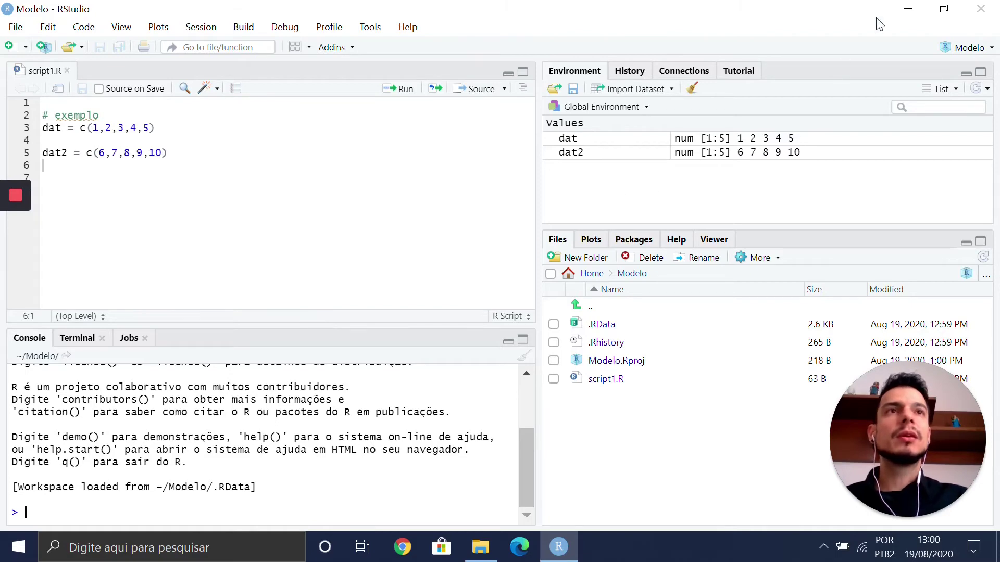
click(981, 11)
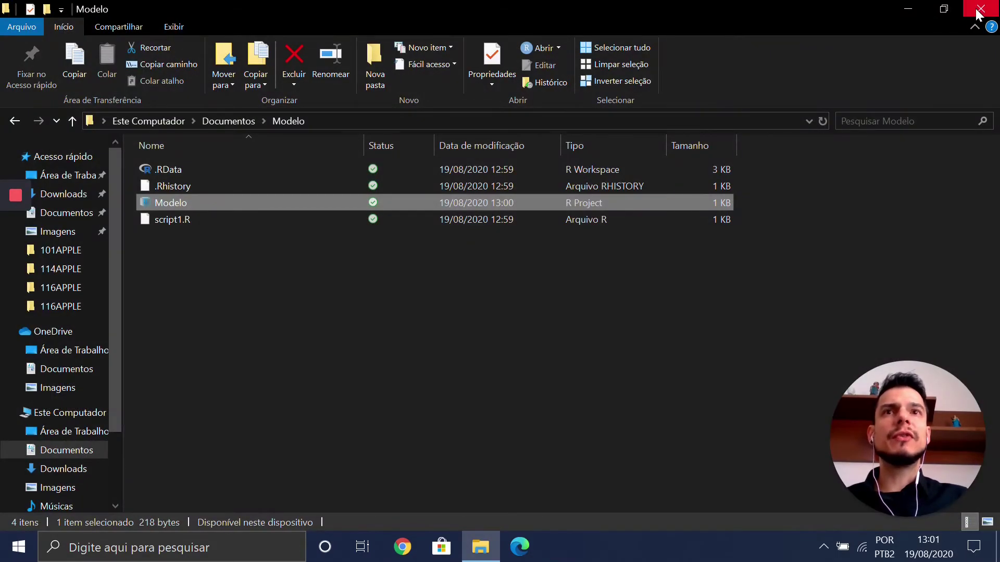
click(978, 10)
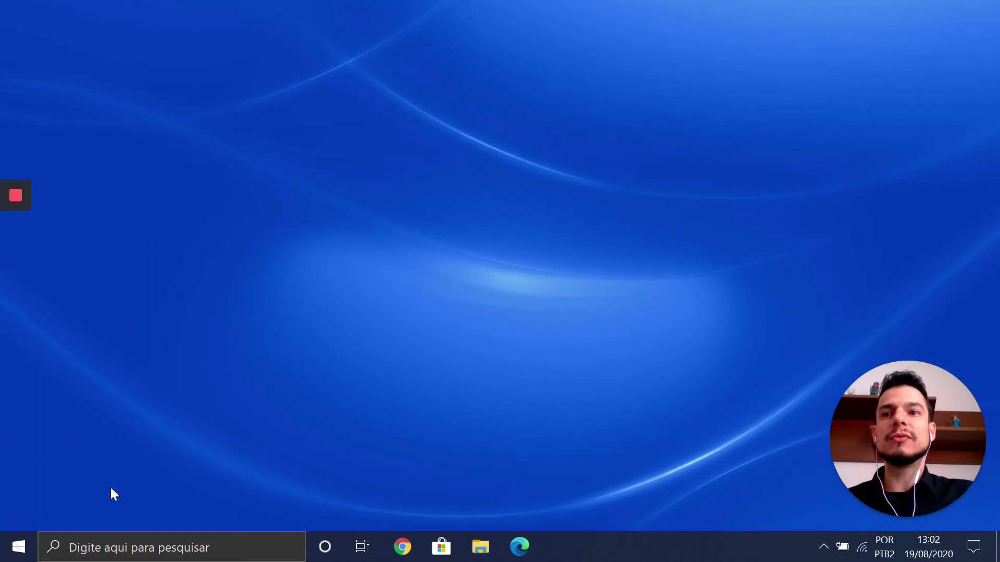
Step: Search Windows for R and launch the R x64 4.0.2 application
click(136, 547)
text(r)
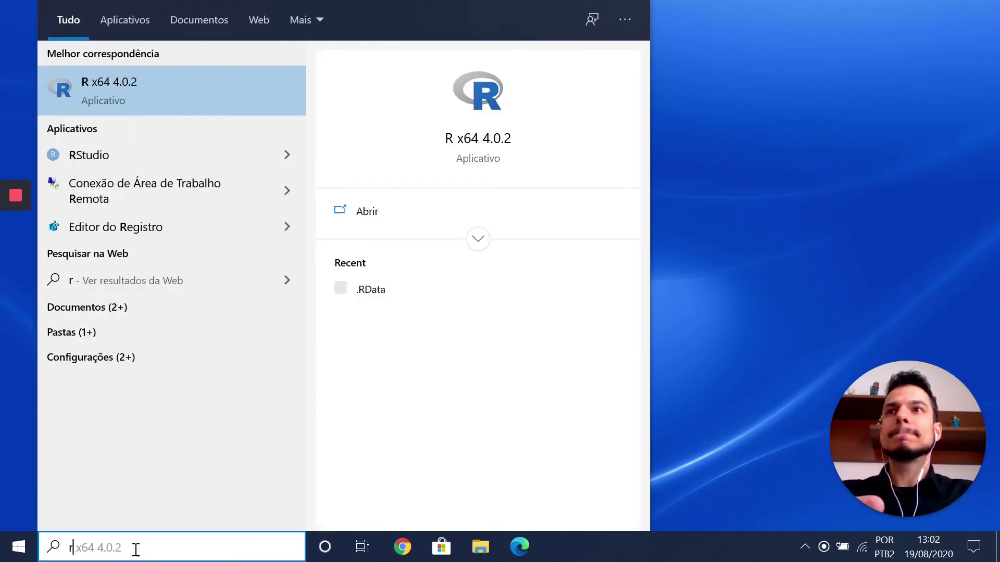
click(97, 86)
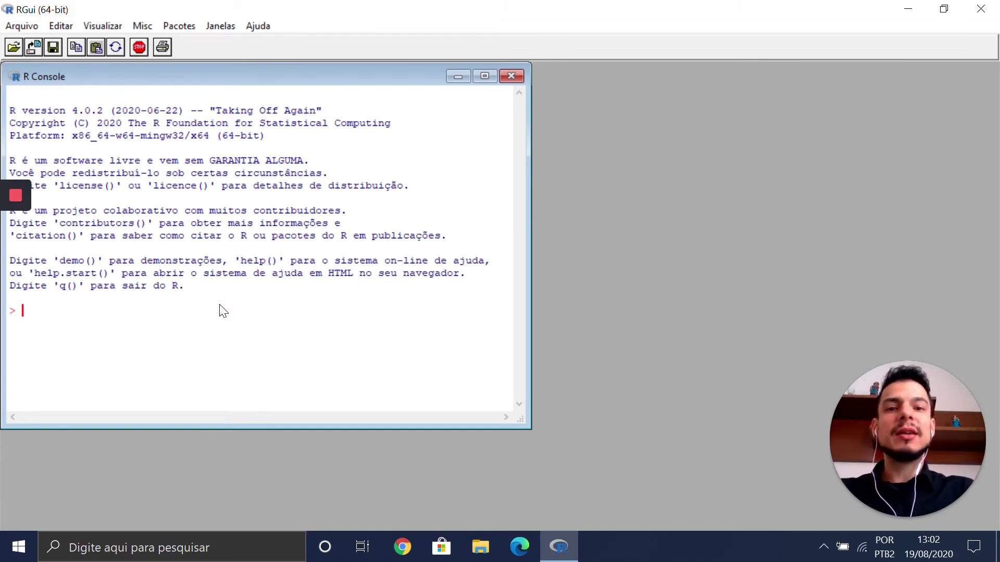
Step: Run install.packages("installr") in the R console and choose the Brazil (SP 1) [https] CRAN mirror for the download
text(in)
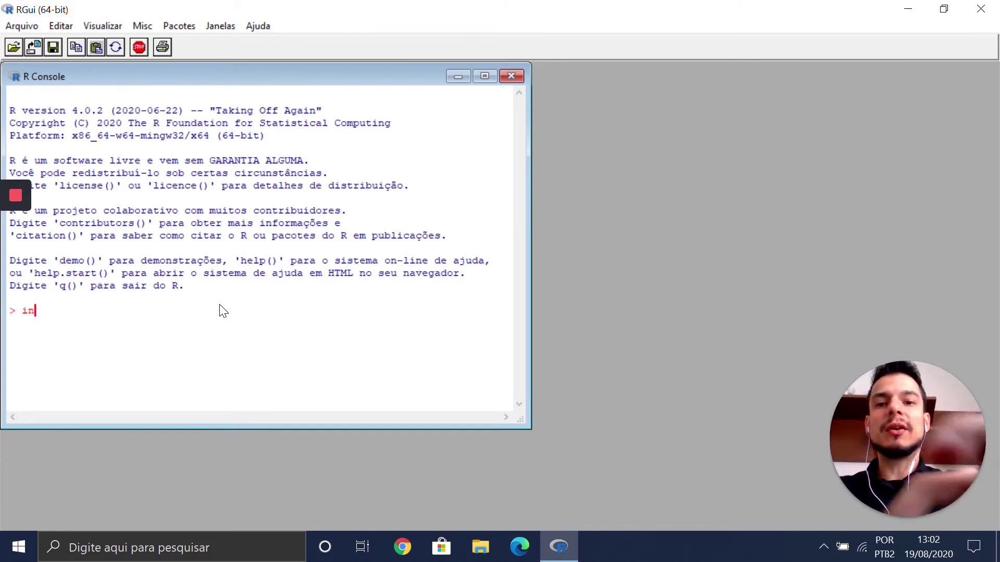
text(stall.pacjakes)
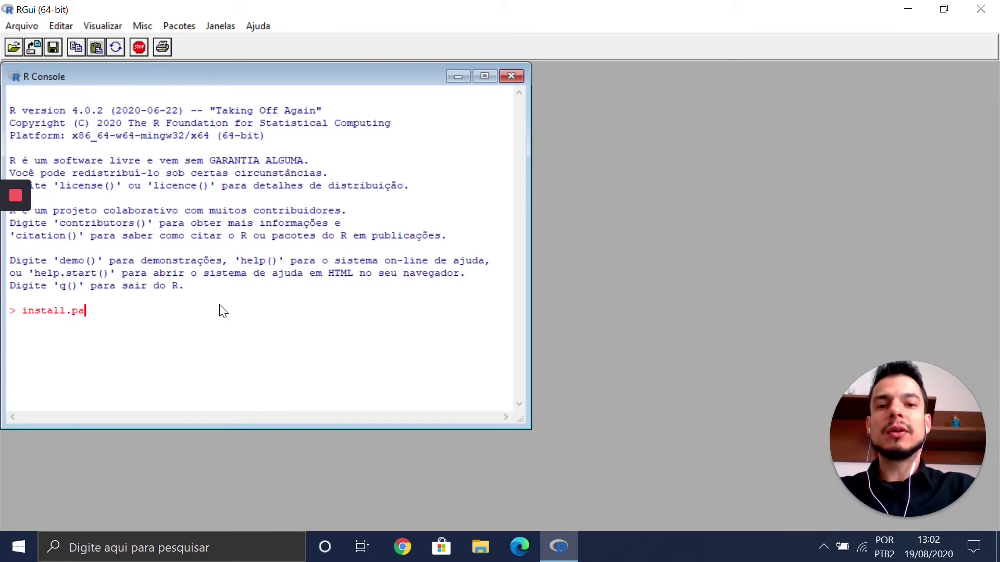
key(BackSpace)
key(BackSpace)
key(BackSpace)
key(BackSpace)
key(BackSpace)
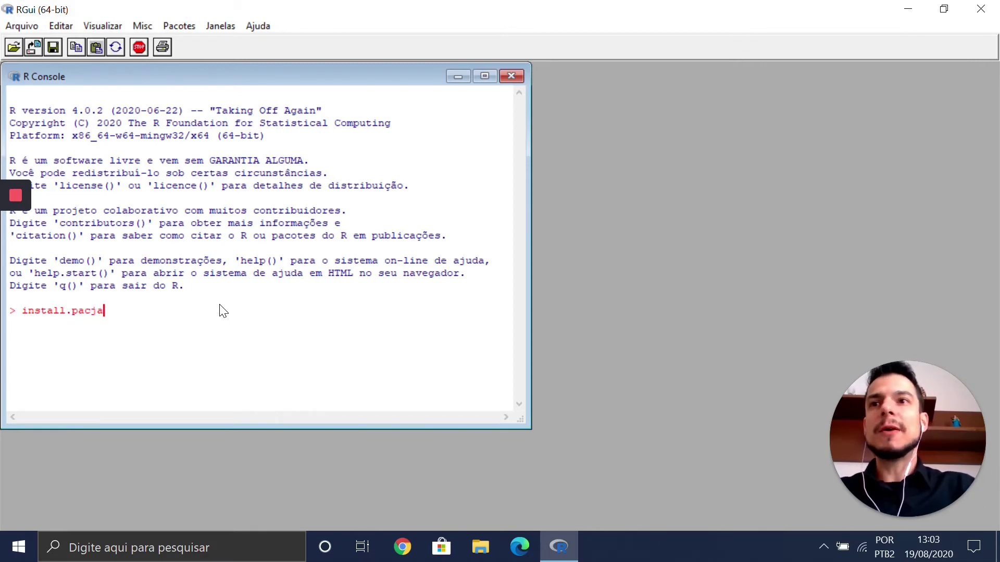
text(kages)
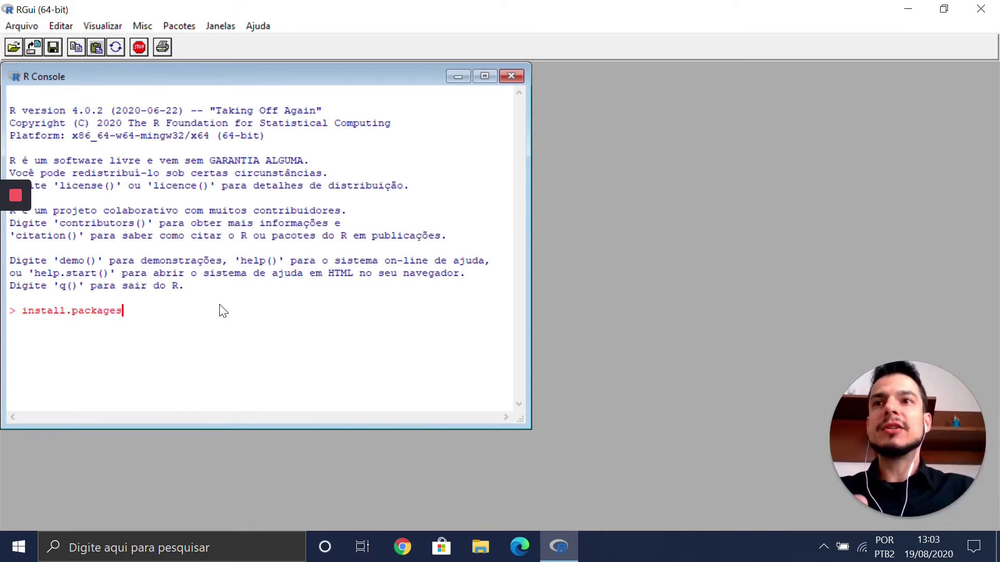
text(())
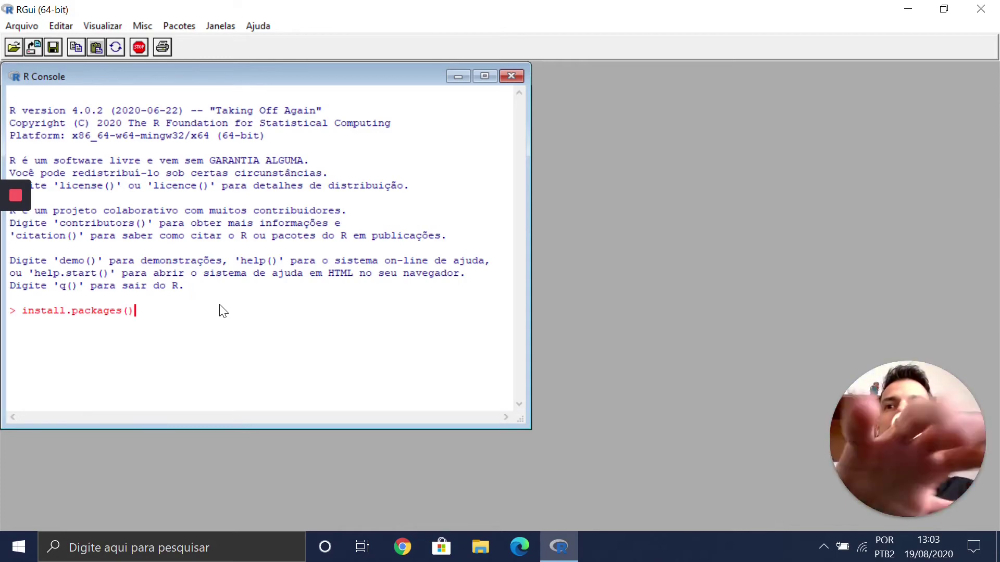
key(Left)
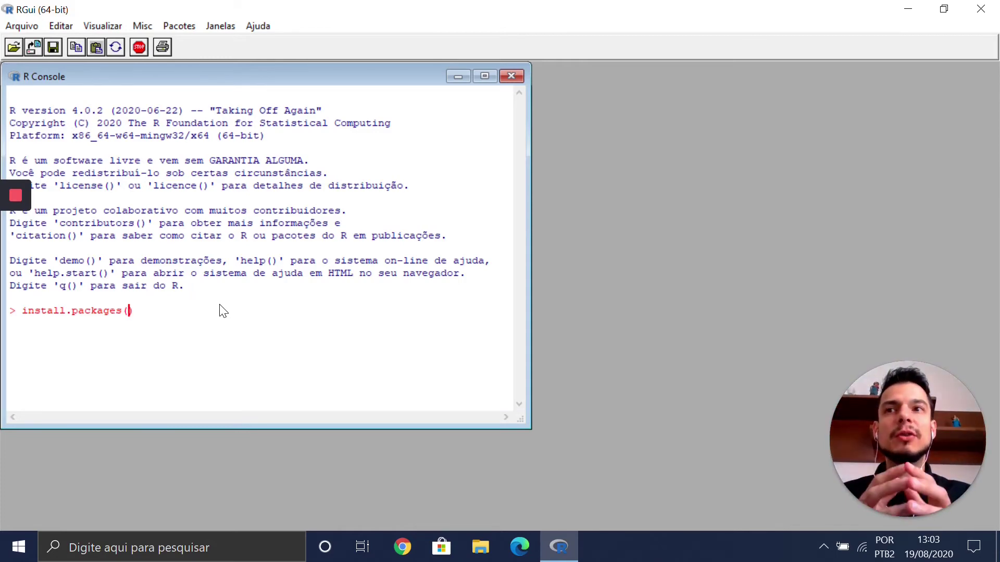
text(")
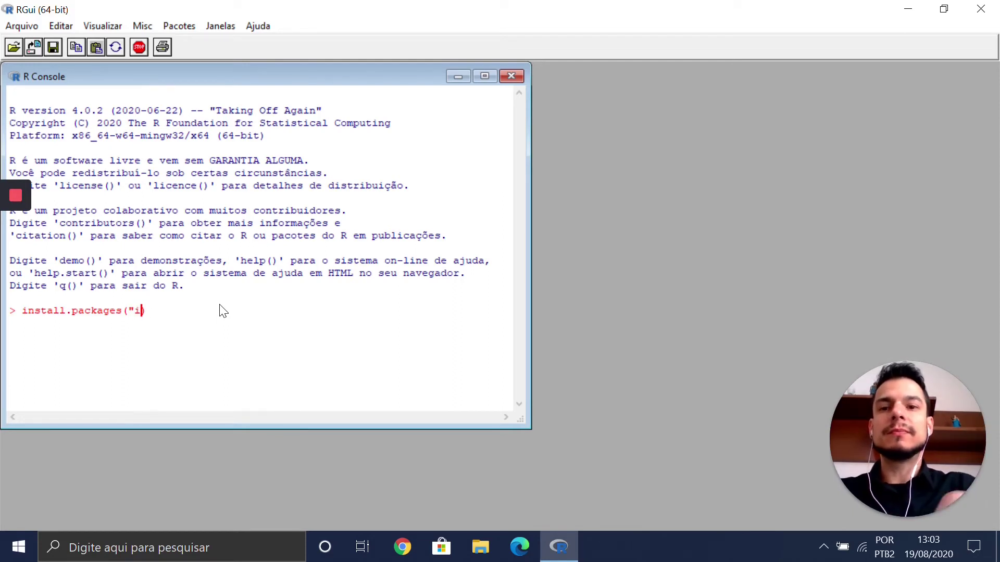
text(installr)
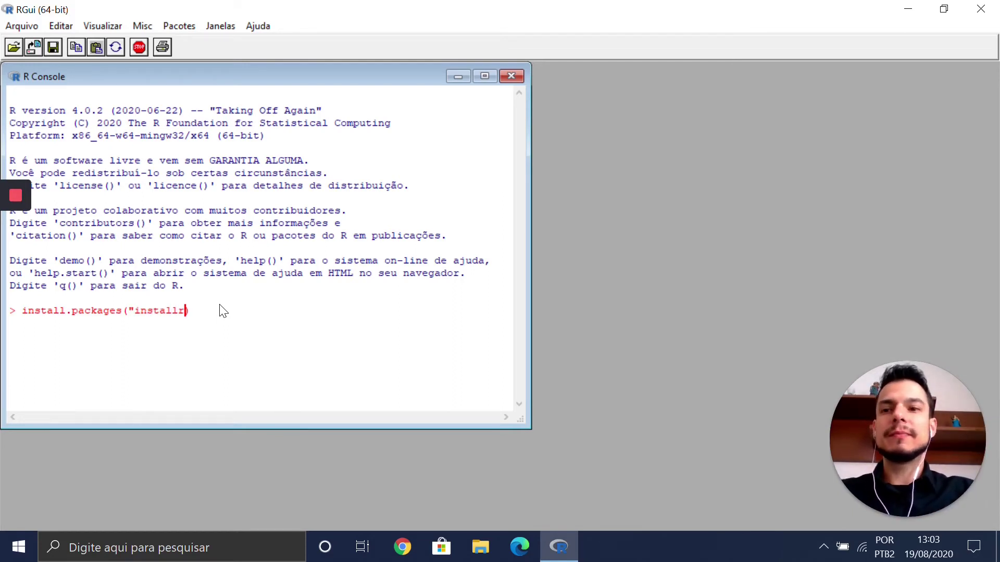
text(")
key(End)
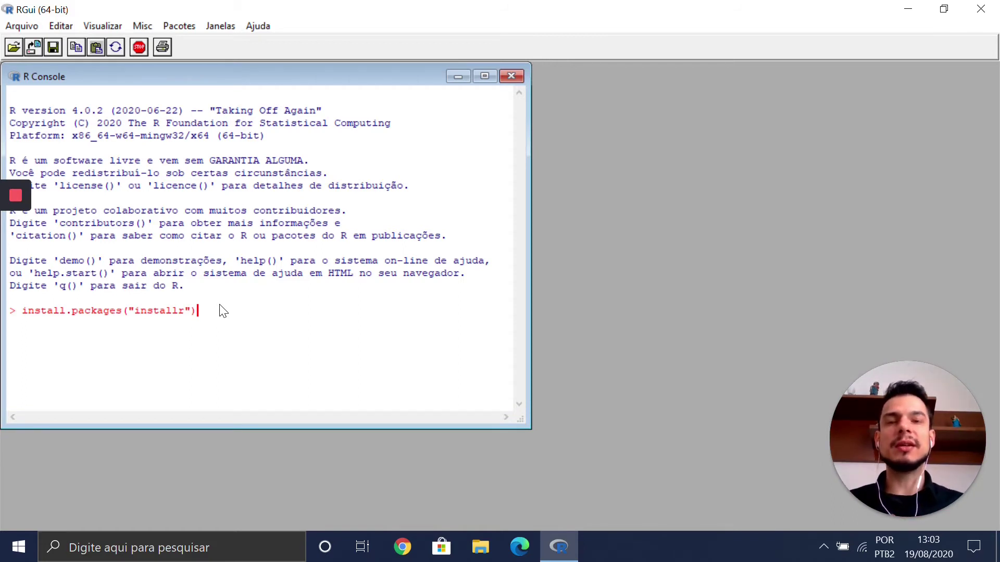
key(Return)
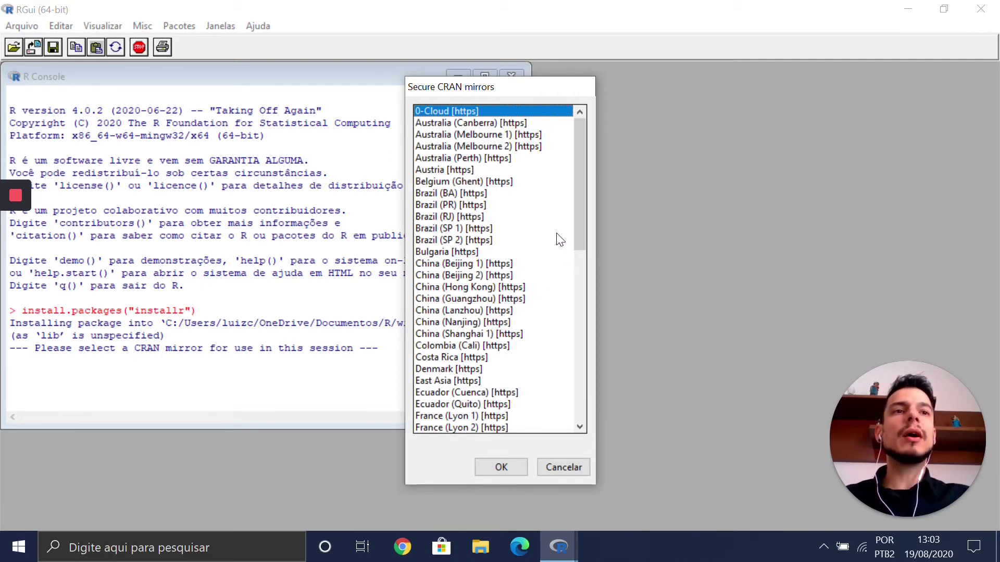
click(437, 229)
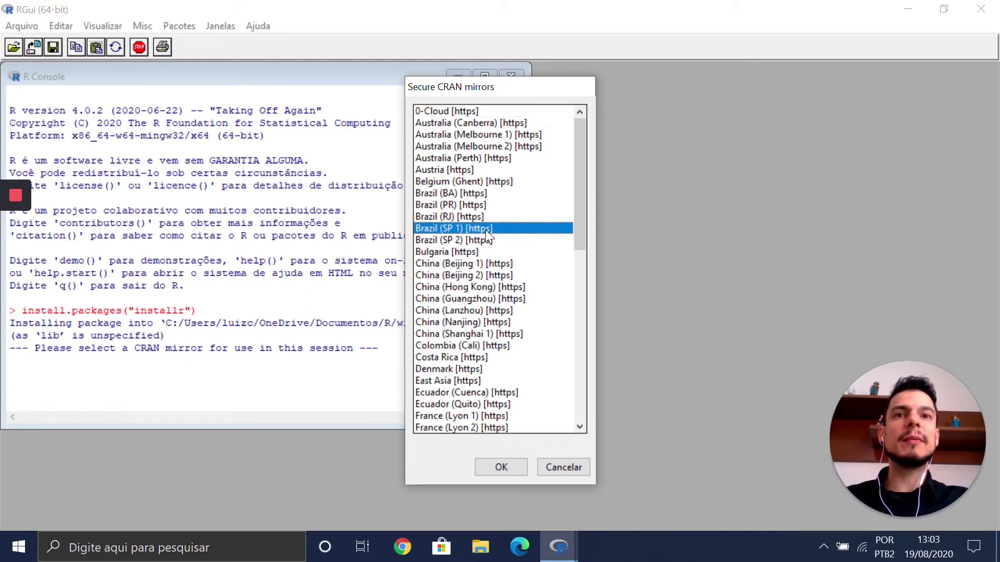
click(501, 467)
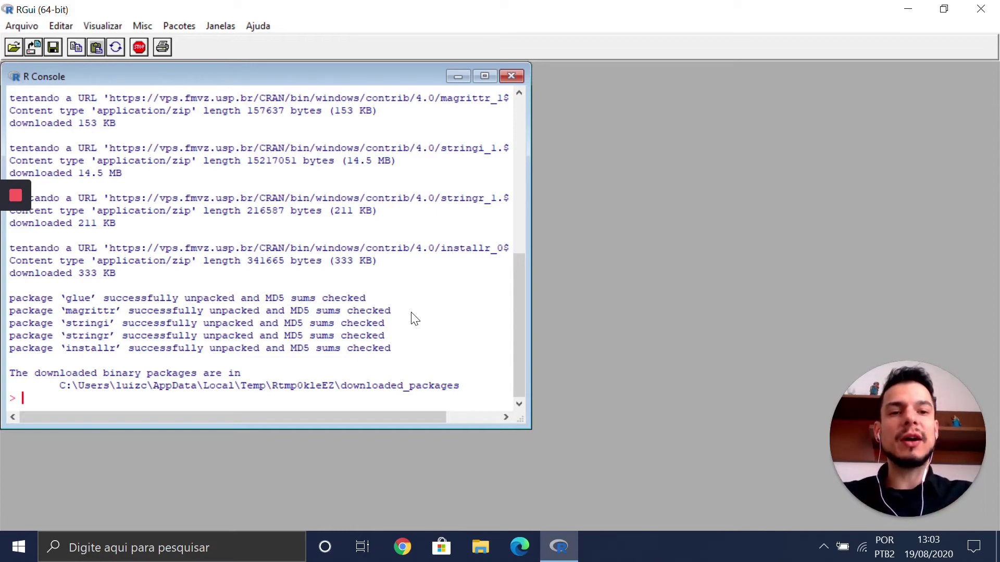
Step: Load the installr package in the R console with library(installr)
text(library)
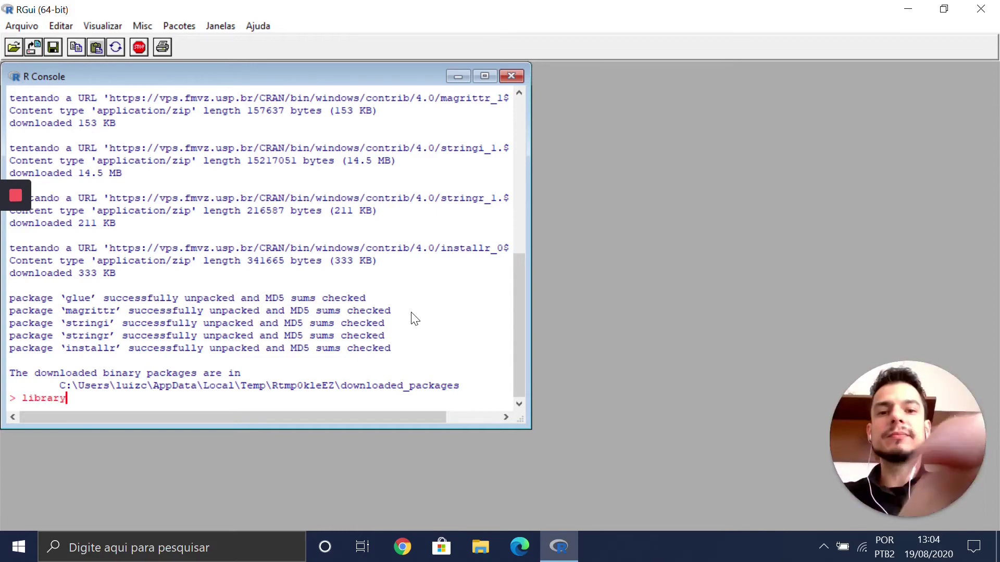
text(()
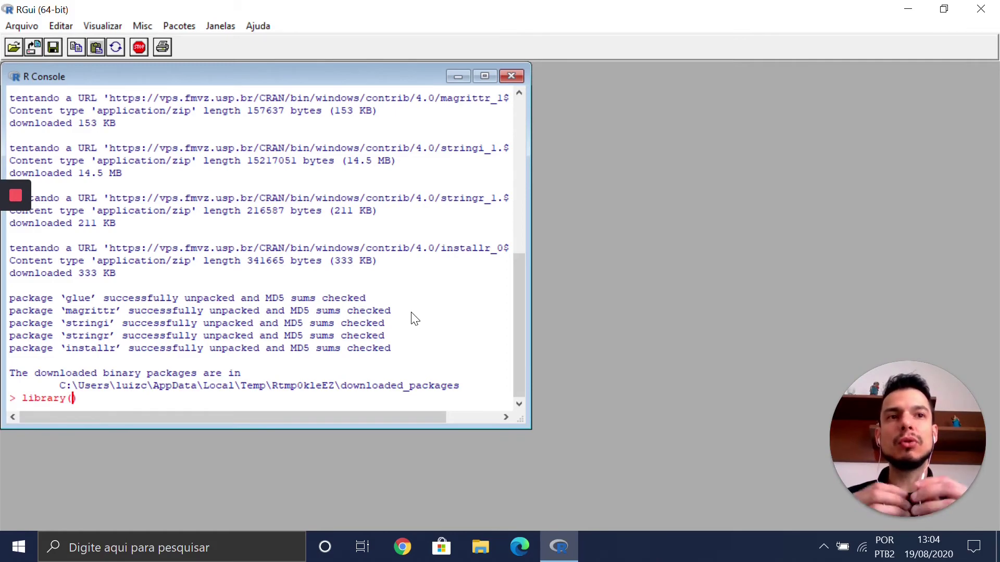
text(install)
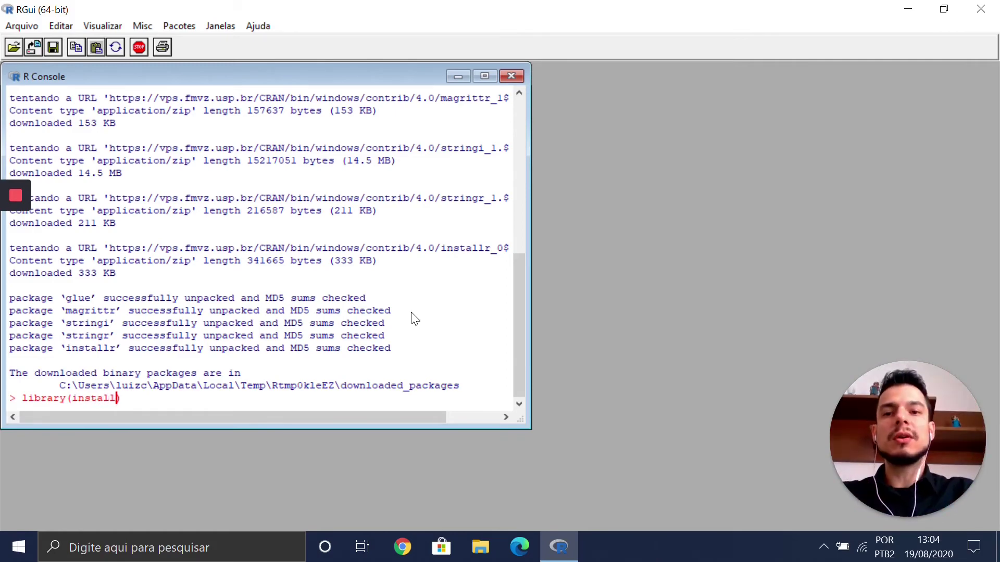
text(r))
key(Return)
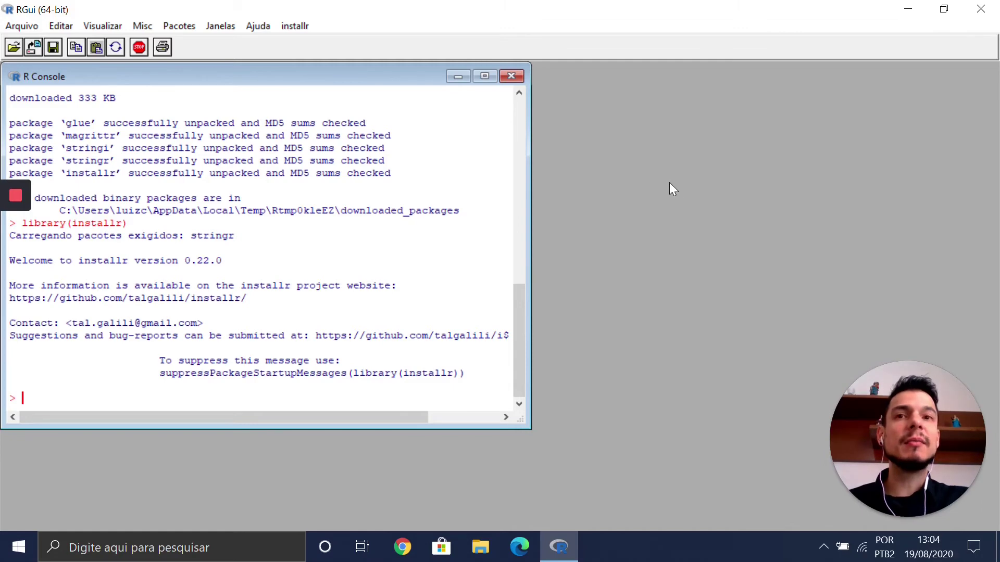
Step: Check for a newer R version with installr's Update R command, and quit R without saving the workspace image
click(306, 23)
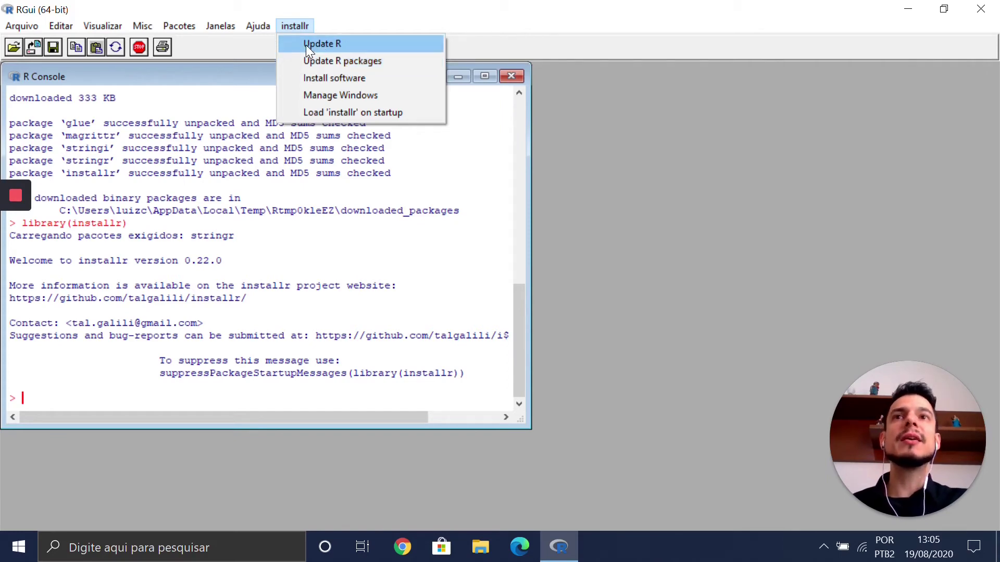
click(335, 44)
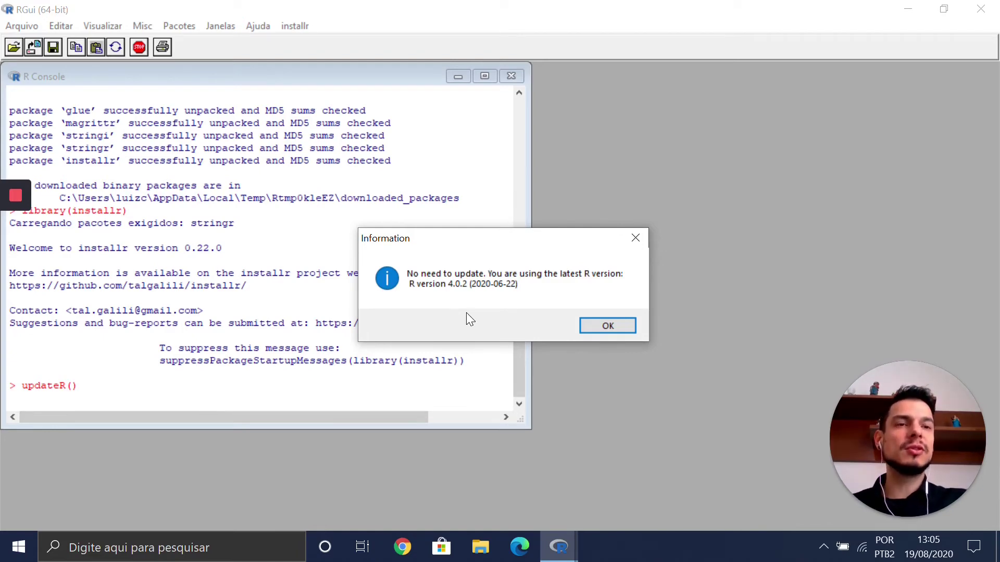
click(604, 326)
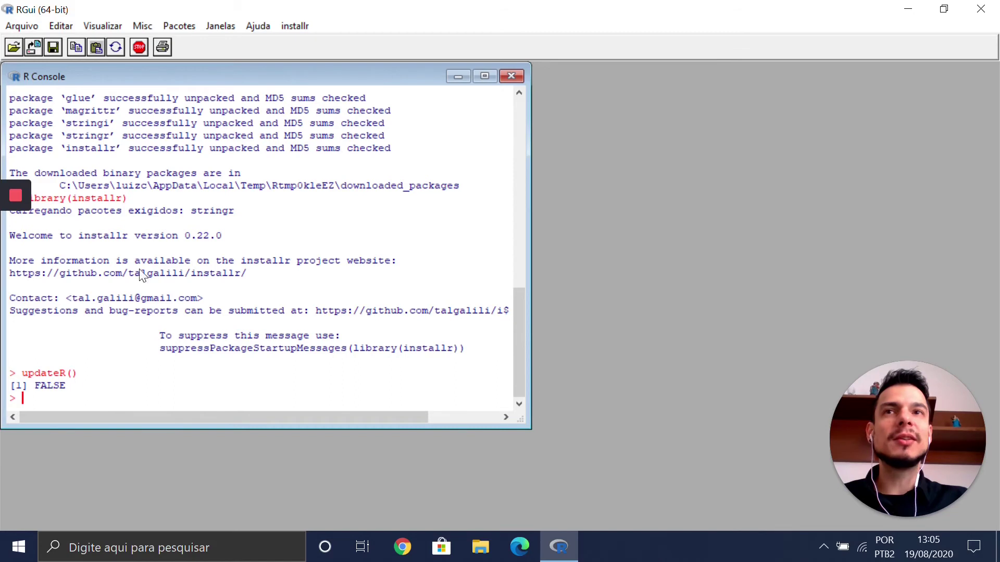
click(301, 27)
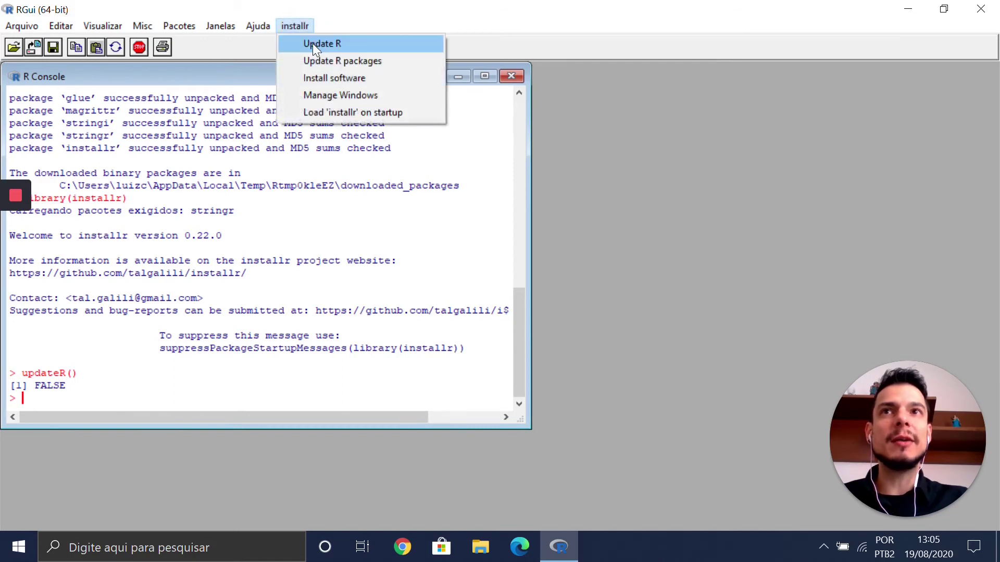
click(292, 26)
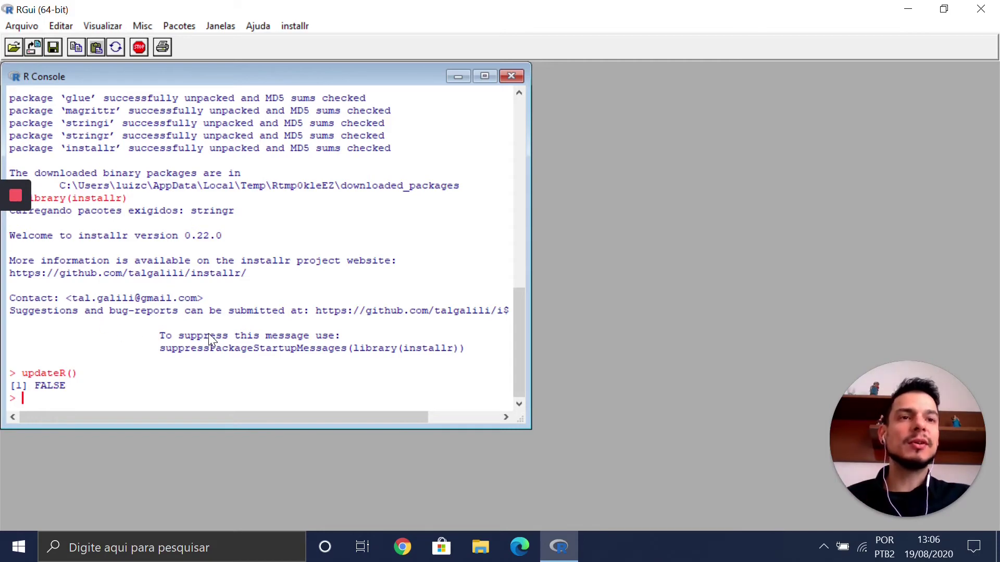
click(981, 13)
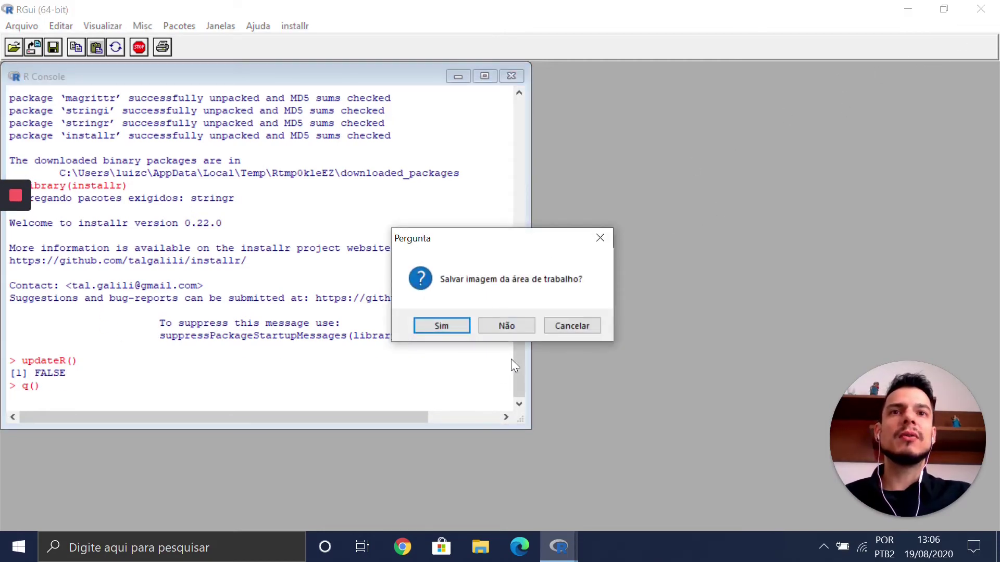
click(513, 324)
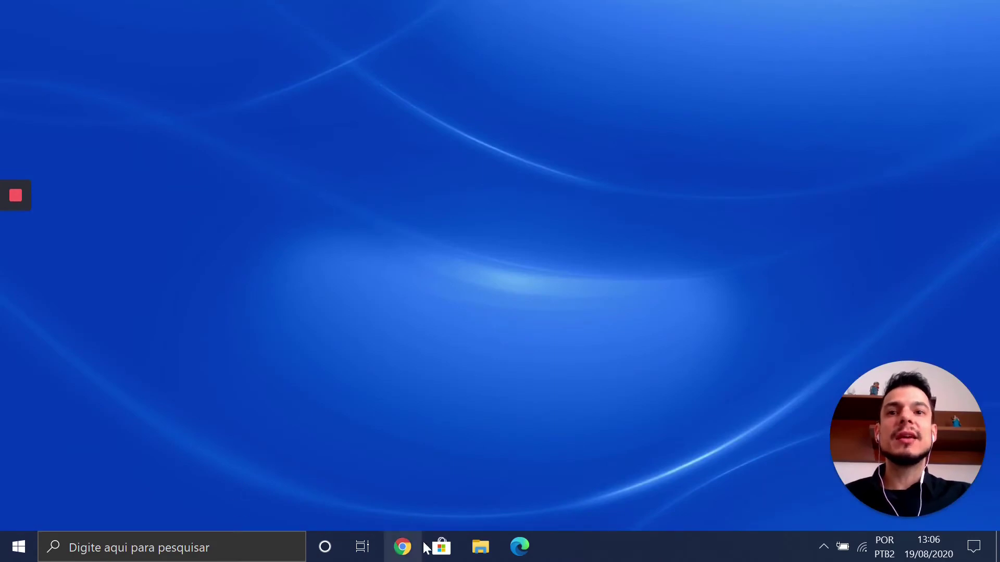
Step: In File Explorer, open Arquivos de Programas\R\R-4.0.2\bin on drive C: and select the R application
click(480, 550)
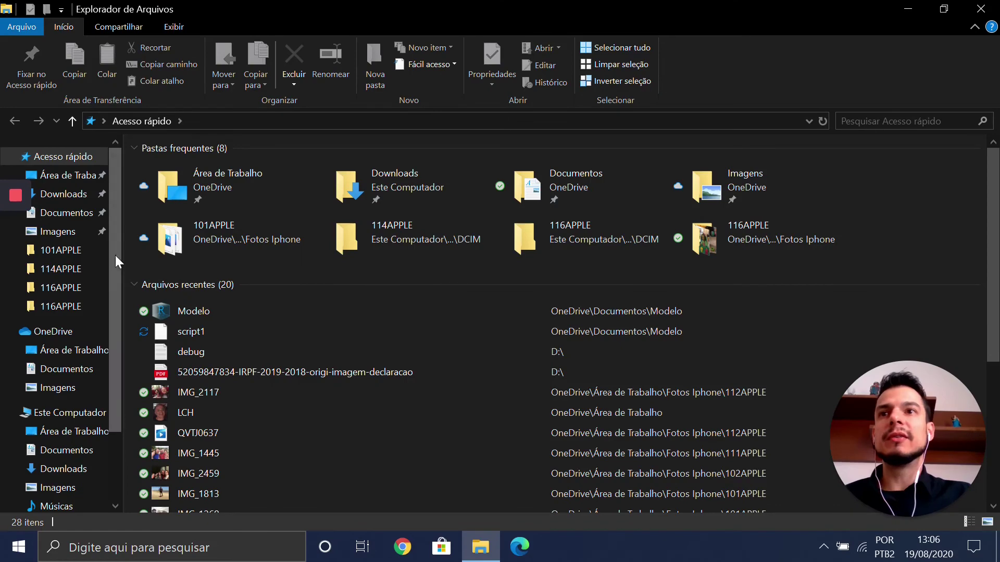
drag(115, 255, 123, 312)
click(70, 456)
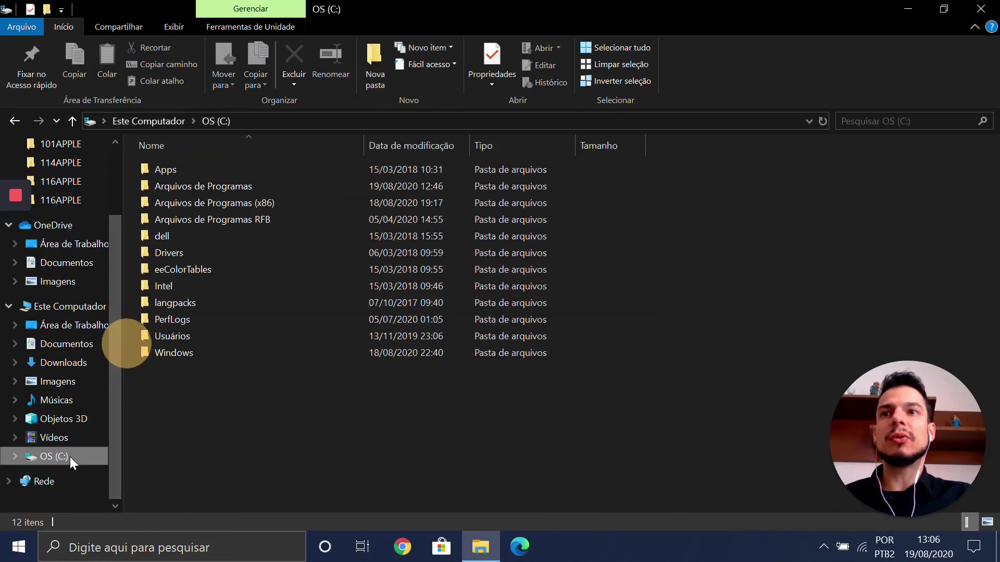
double_click(221, 188)
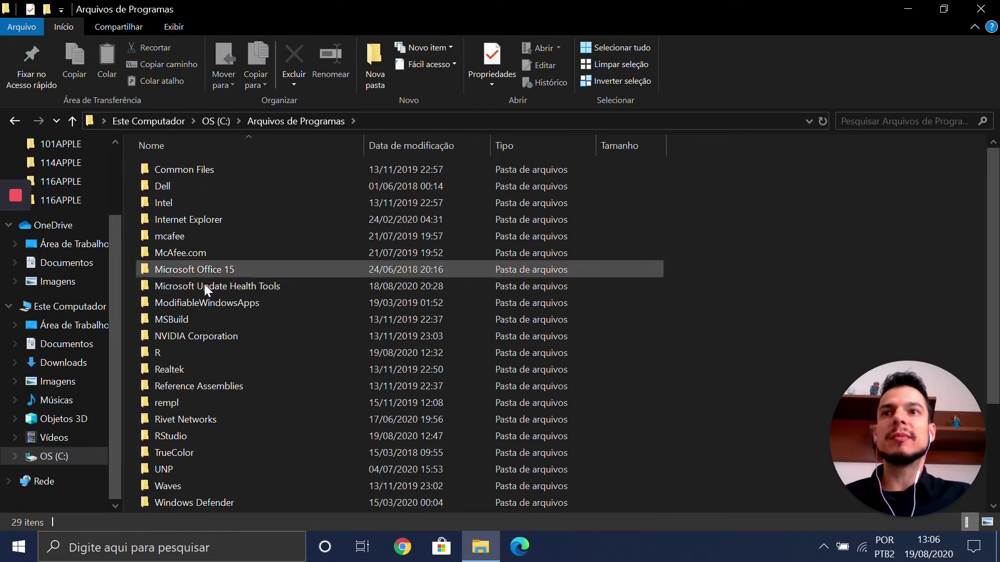
double_click(197, 352)
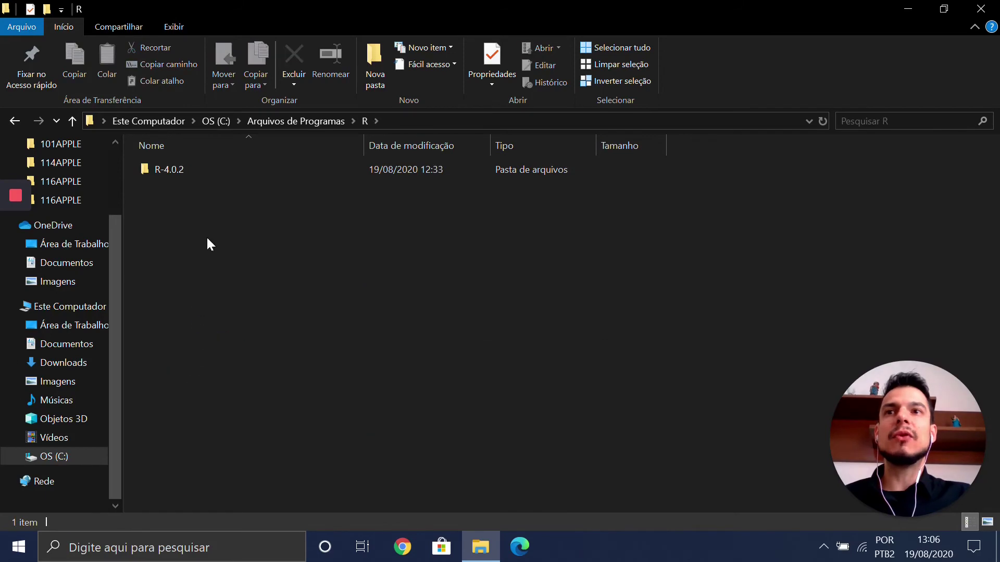
click(178, 169)
double_click(178, 171)
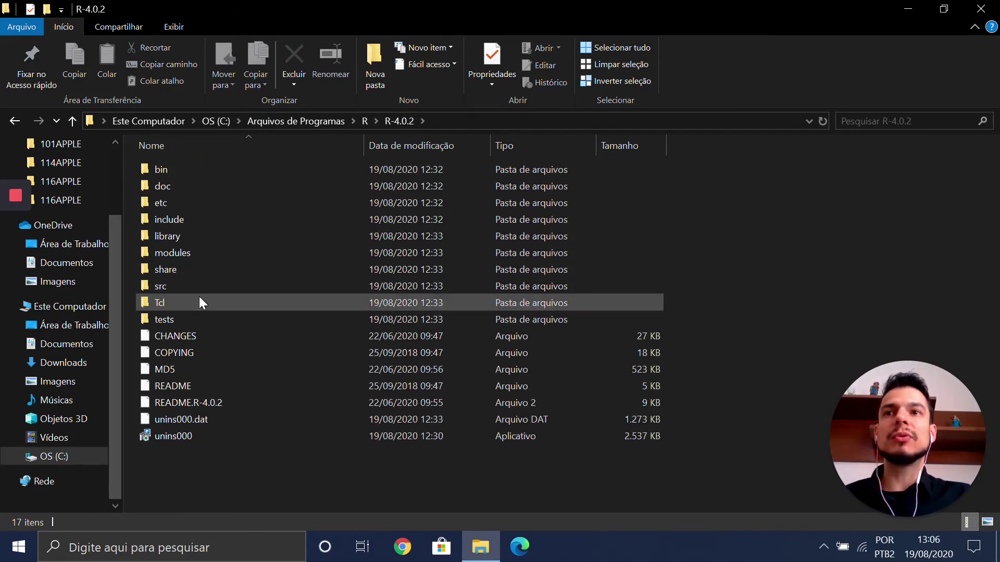
double_click(202, 170)
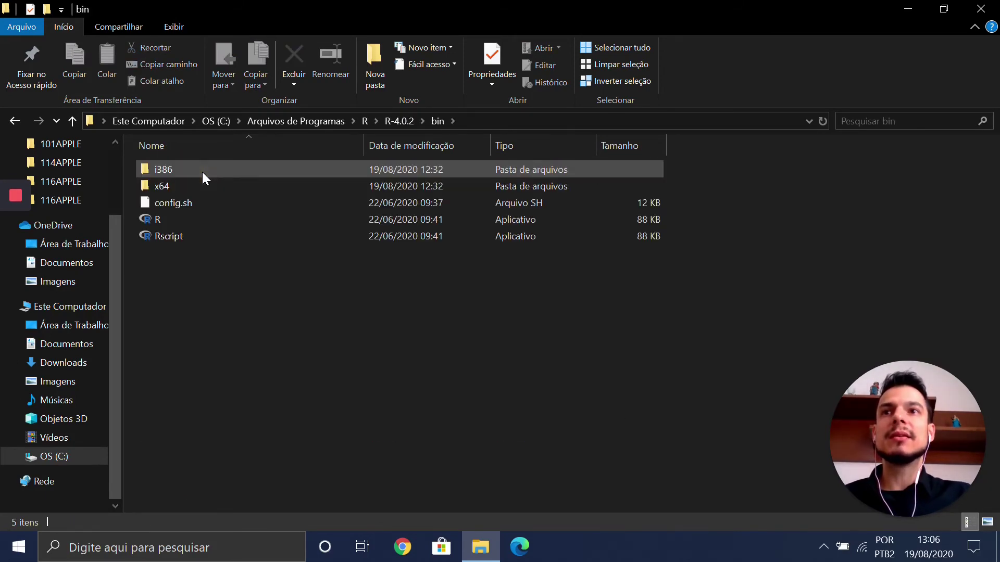
click(195, 215)
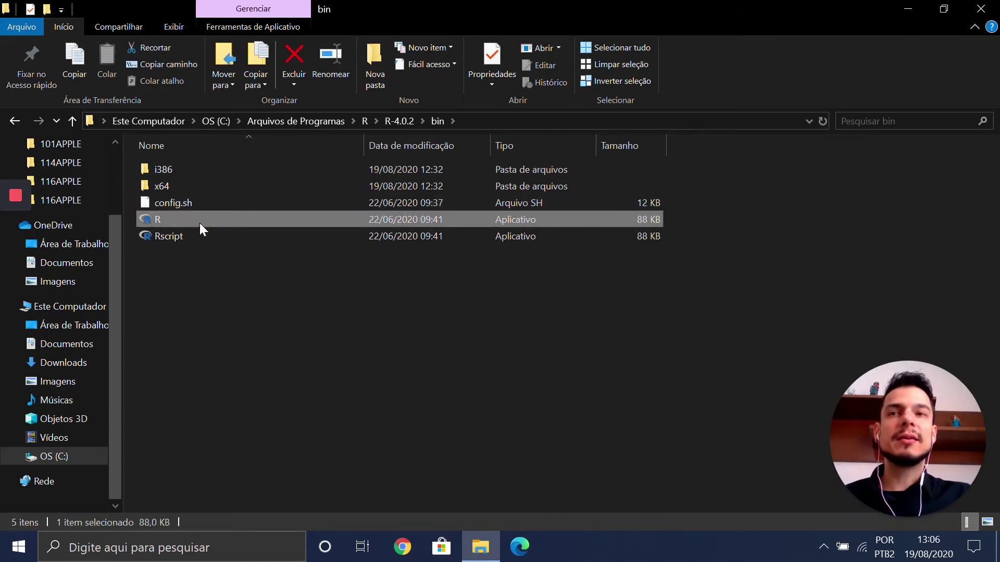
Step: Launch the R application from the R-4.0.2 bin folder and close the File Explorer window behind the Rterm terminal
double_click(199, 223)
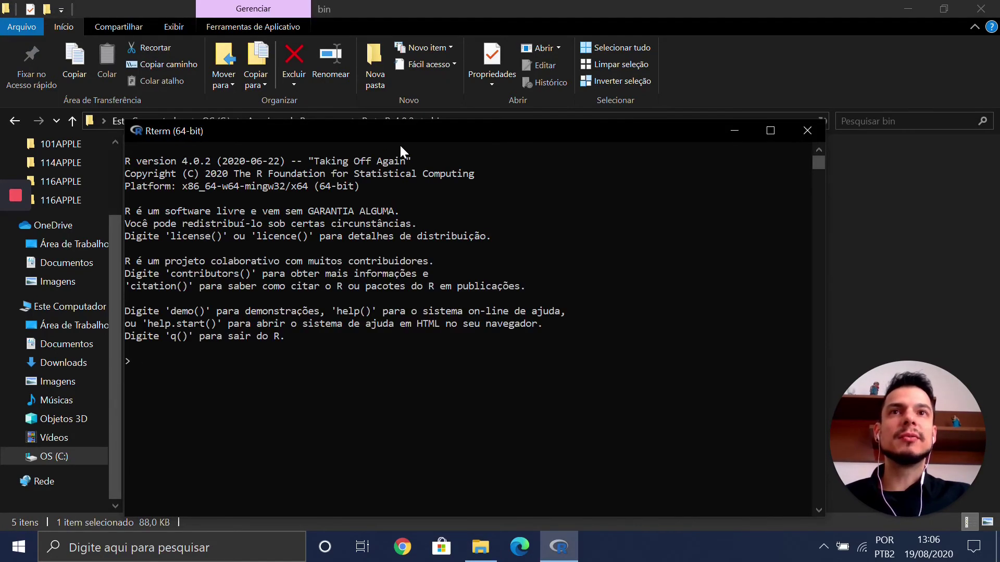
drag(406, 140, 445, 99)
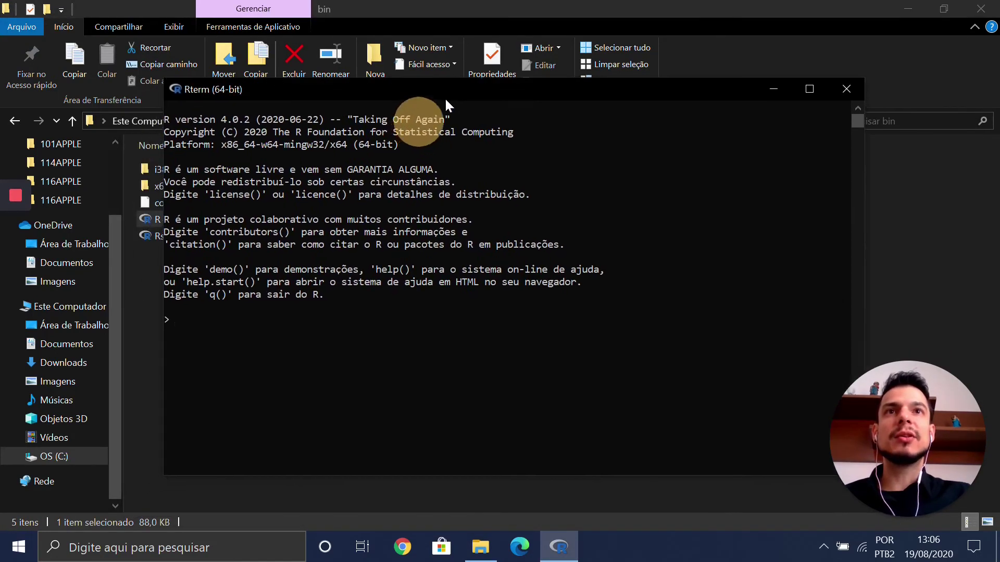
click(609, 16)
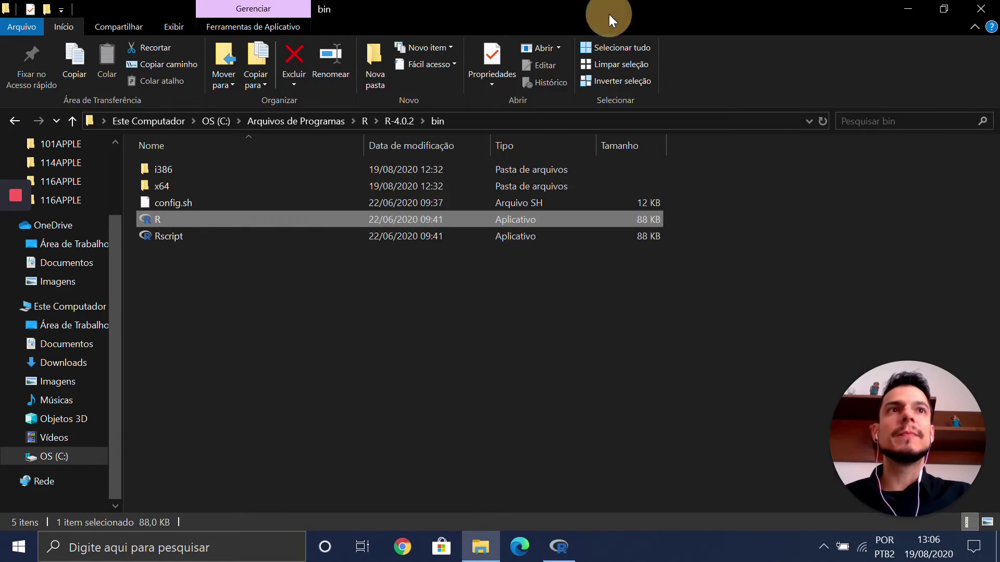
click(988, 12)
drag(643, 92, 629, 74)
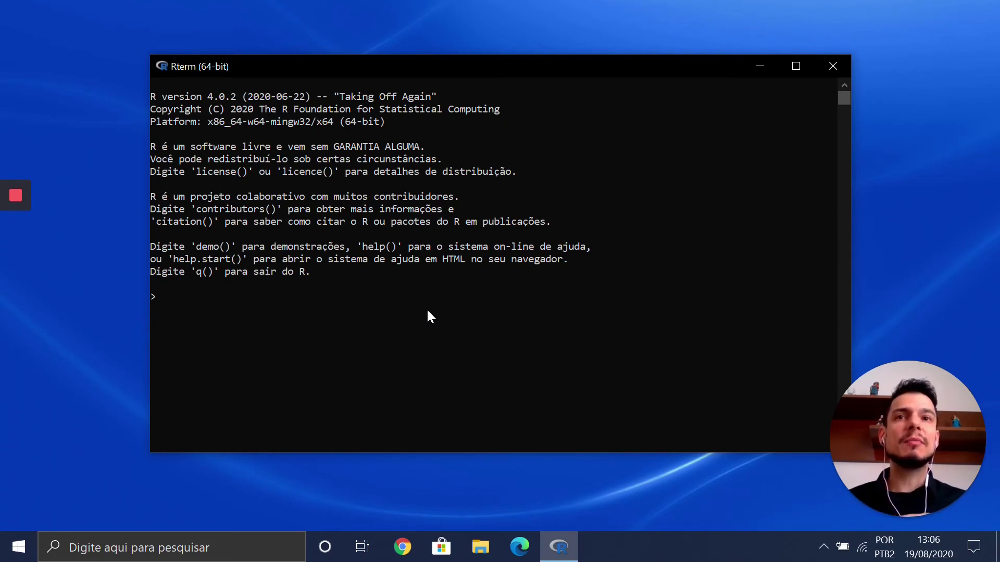
Step: Load the installr package in the Rterm terminal with library(installr)
text(library)
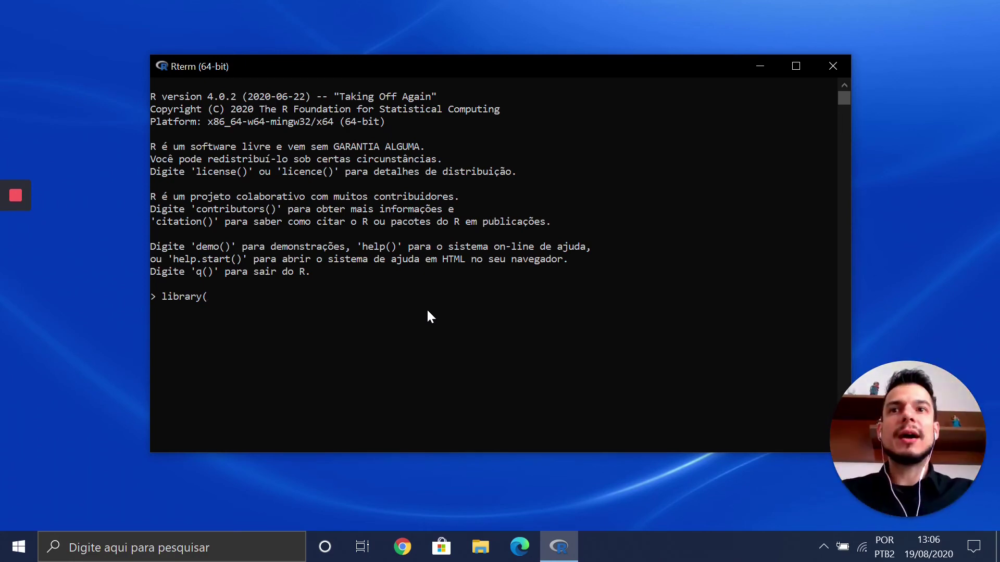
text((i)
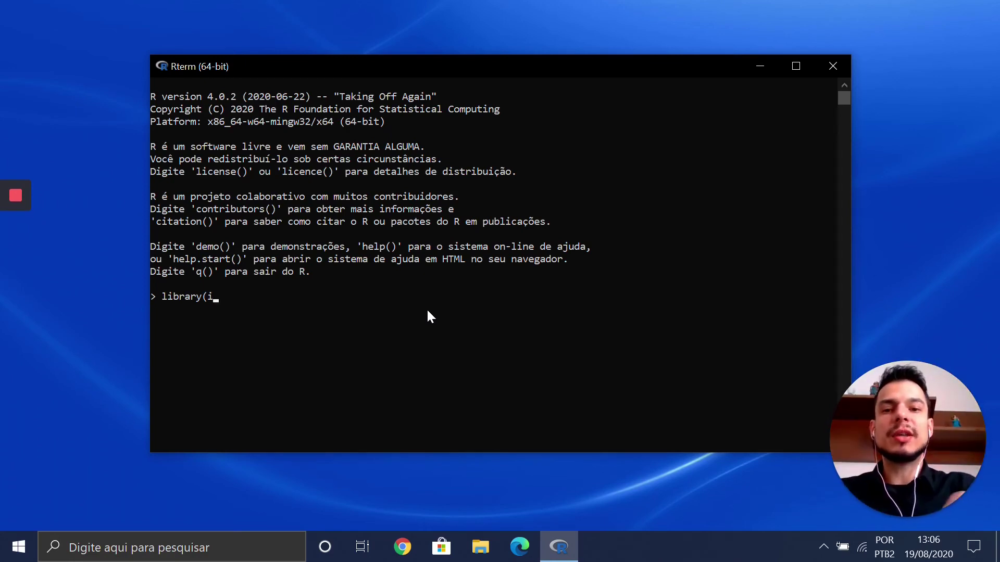
text(nstallr)
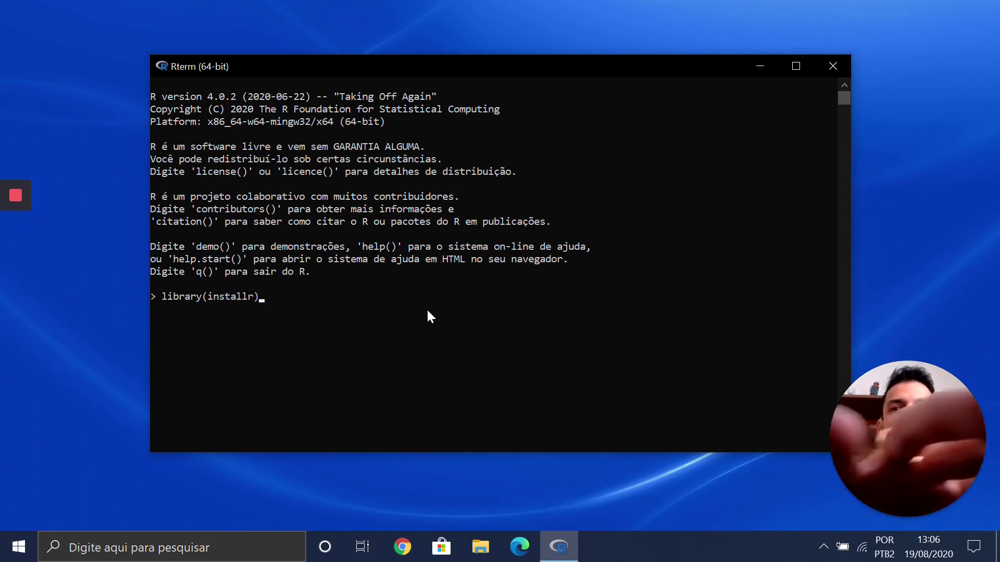
text())
key(Return)
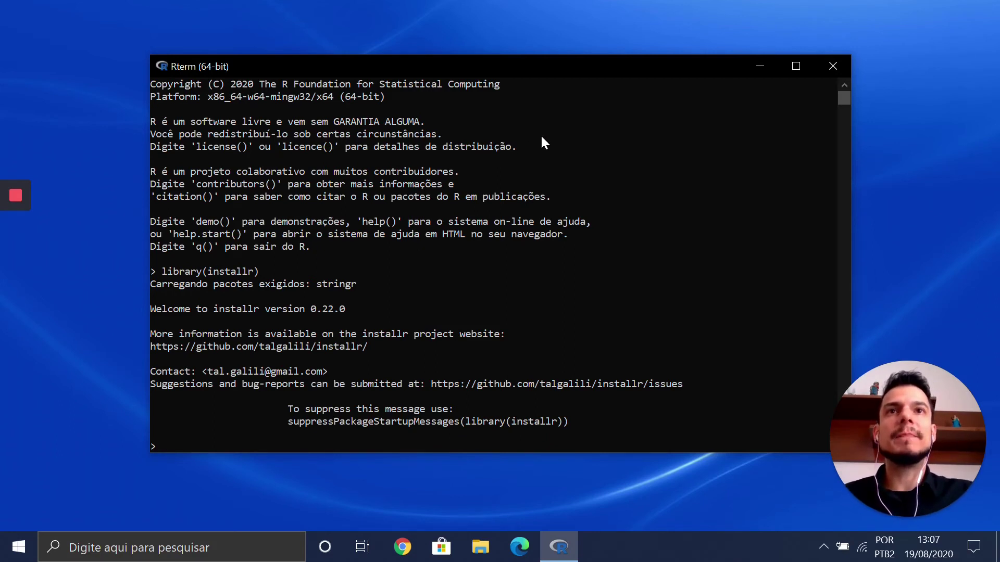
Step: Run updateR() in the Rterm terminal to check for a newer R version and dismiss the information dialog
drag(578, 66, 530, 58)
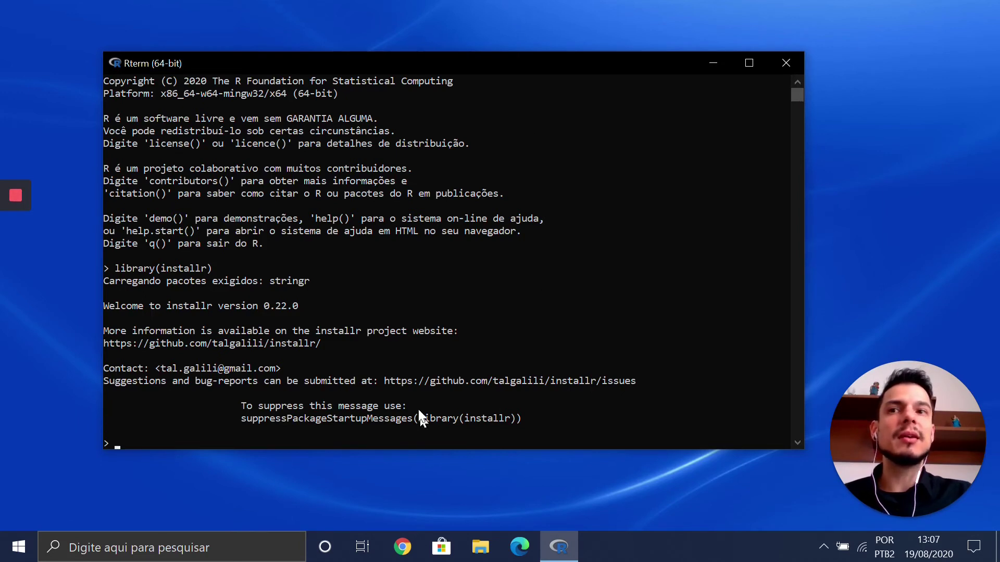
text(update)
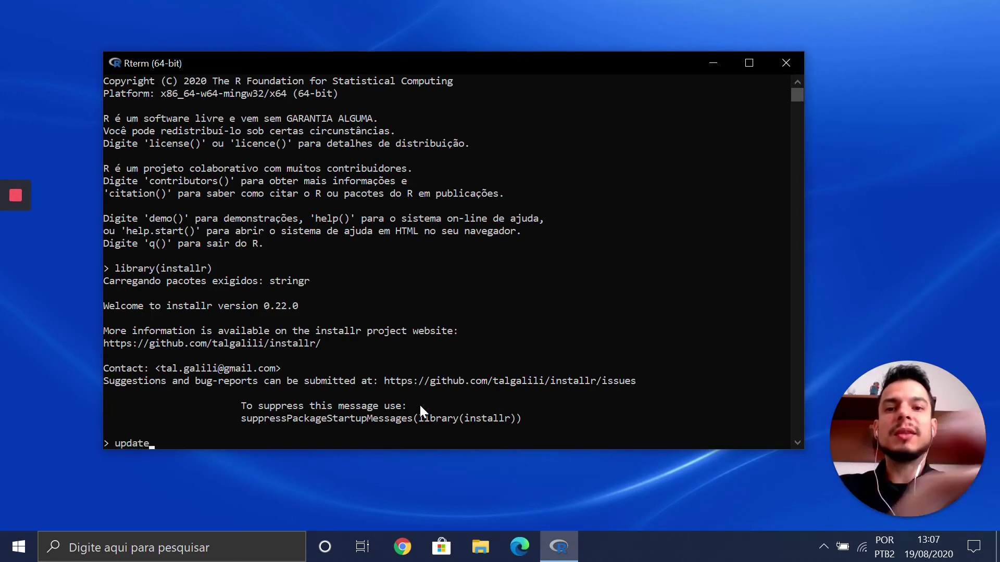
text(R())
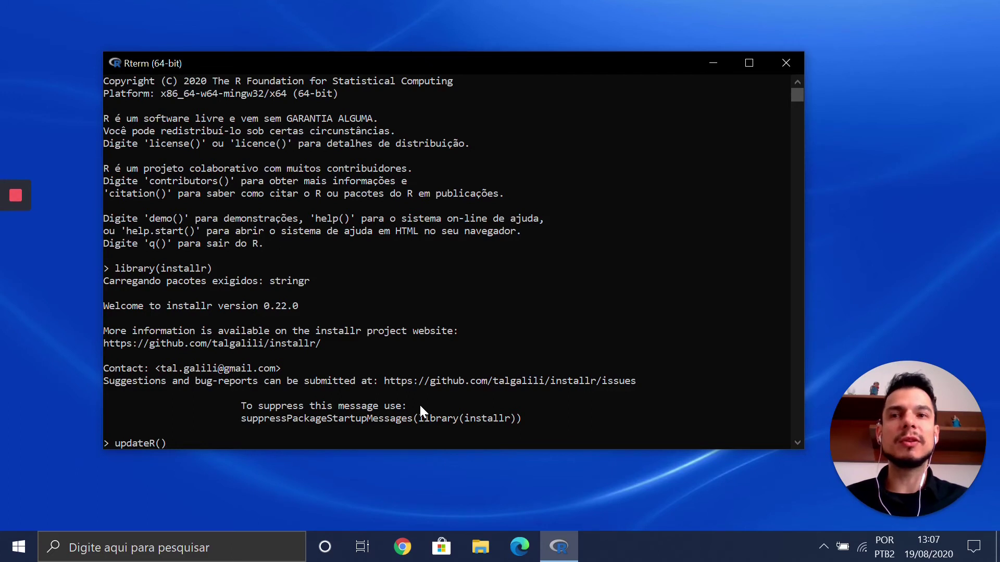
key(Return)
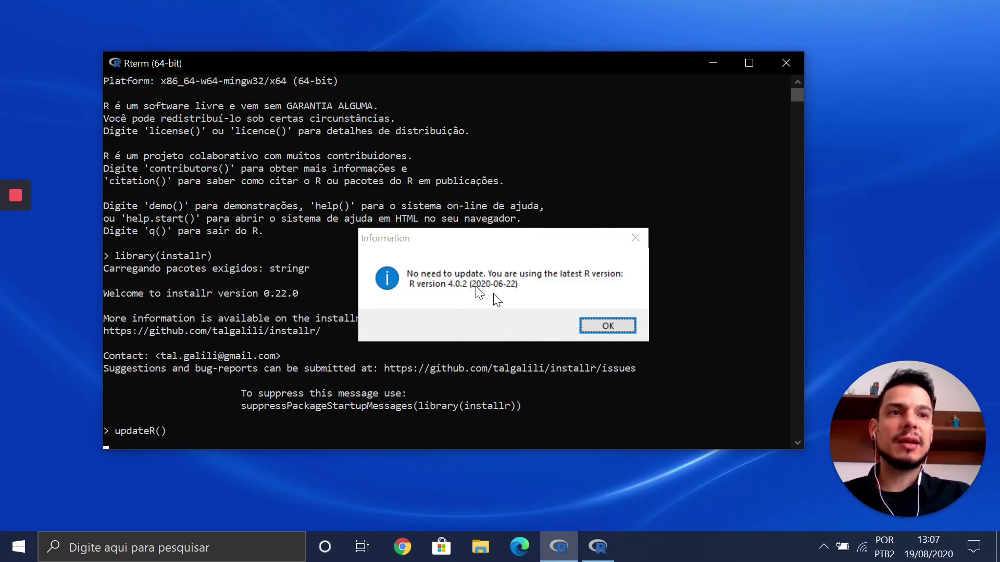
click(598, 326)
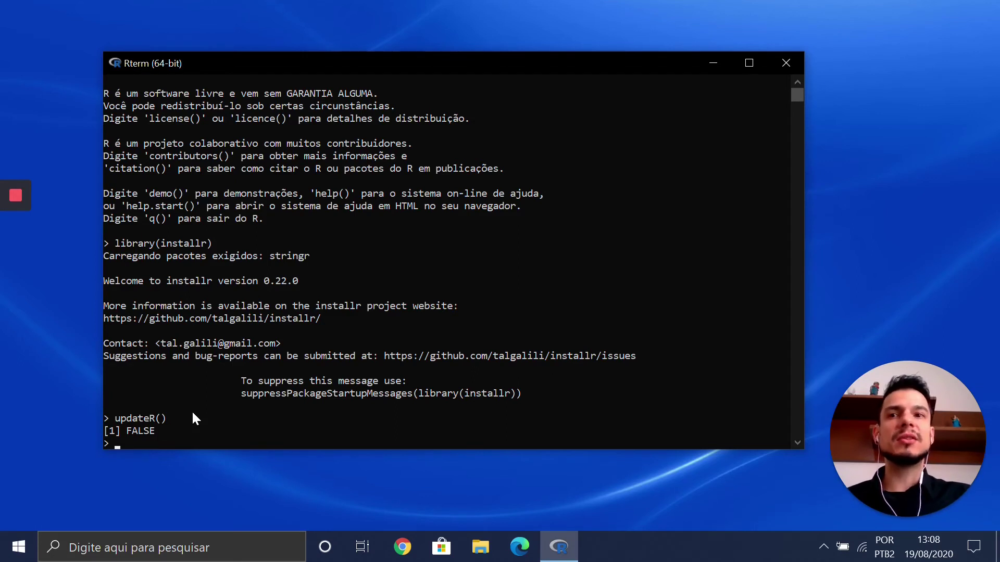
Step: Open the help page of the updateR function from the Rterm terminal with ?updateR
text(?)
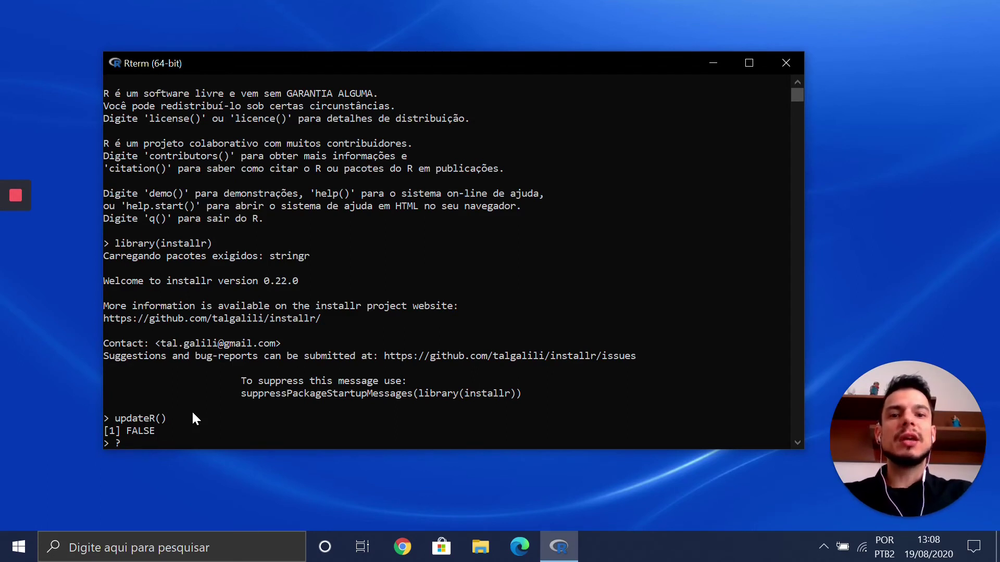
text(up)
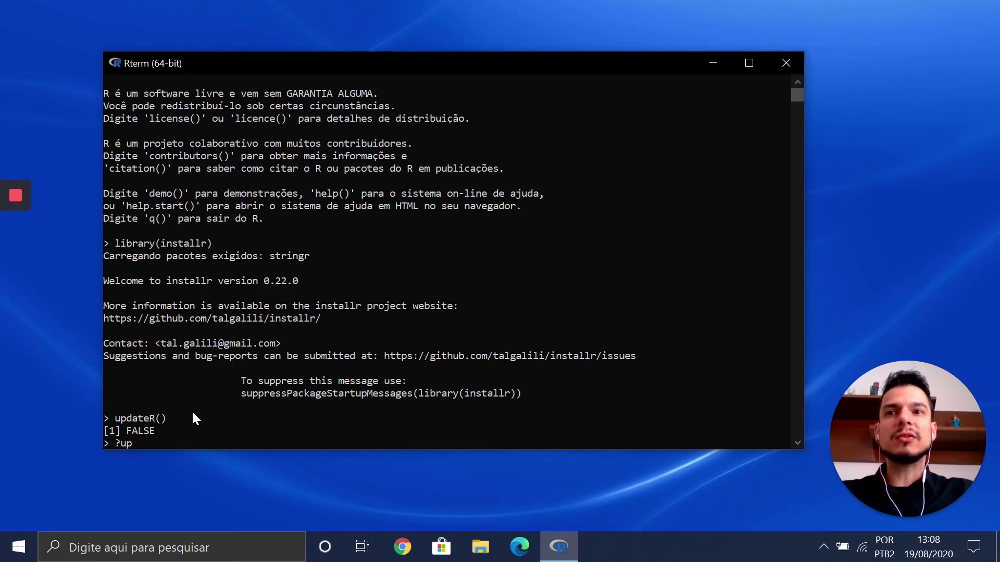
text(dateR)
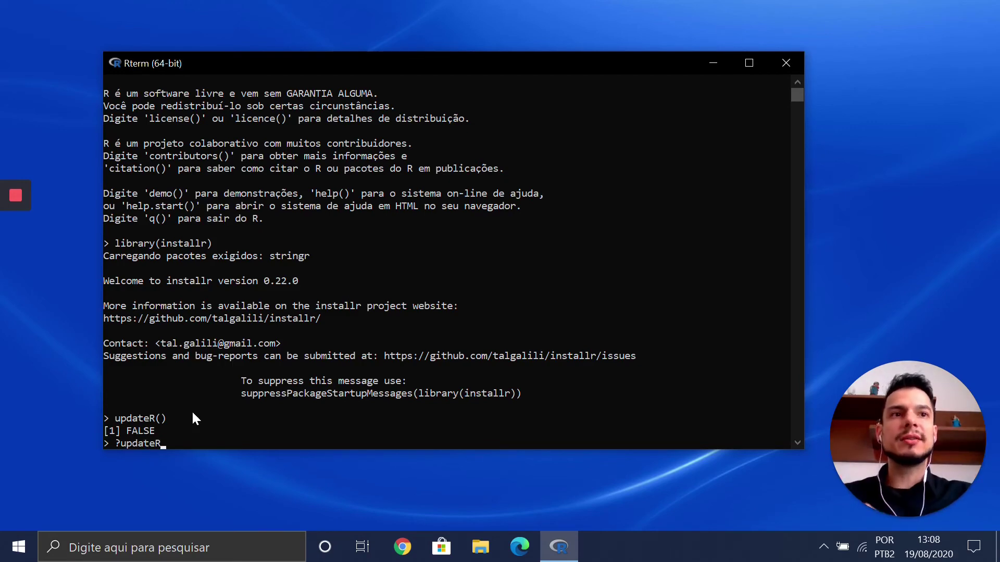
key(Return)
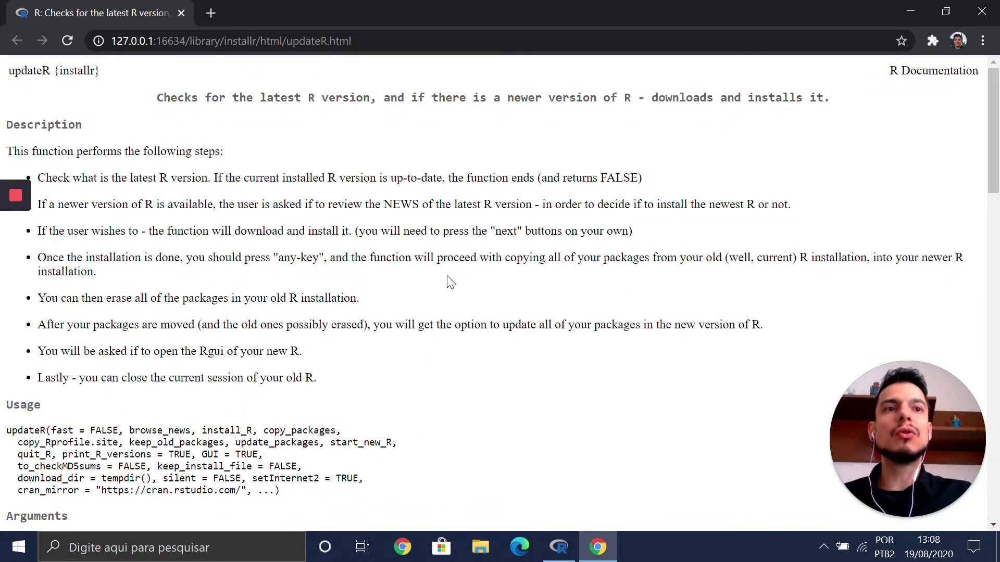
Step: Examine the description of the updateR function and the arguments listed in its Usage section
scroll(509, 263, down, 5)
scroll(509, 268, up, 5)
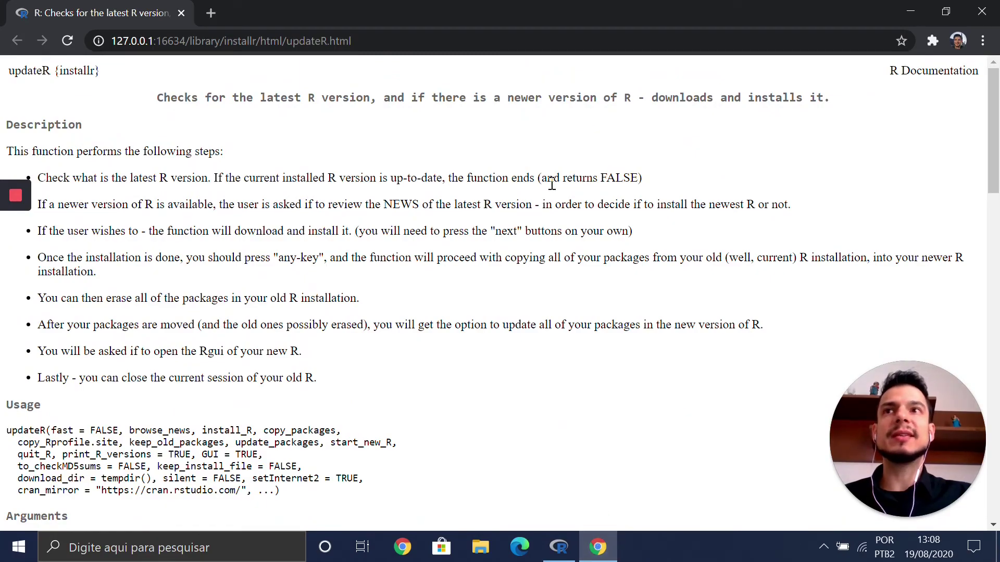
scroll(551, 185, down, 15)
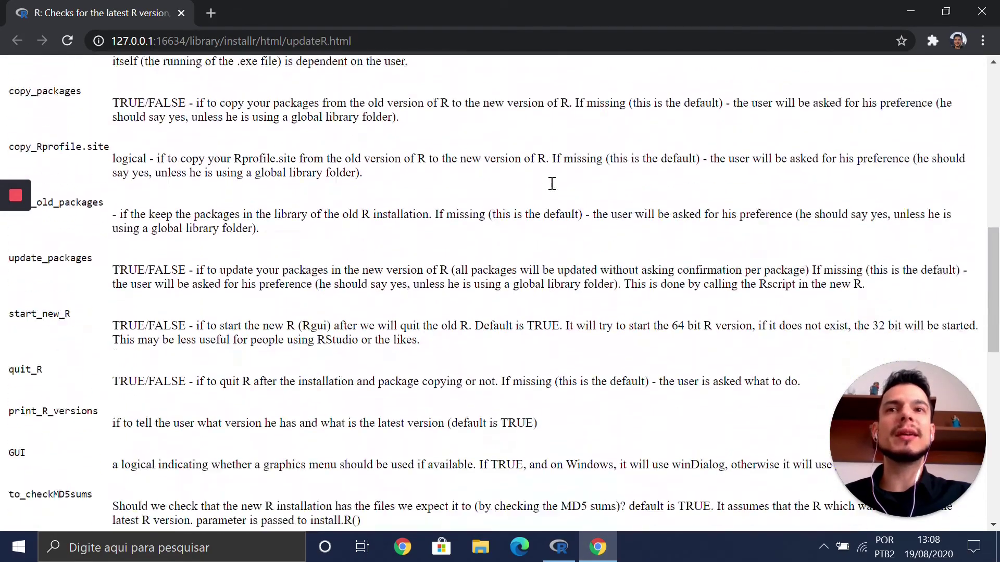
scroll(550, 189, up, 15)
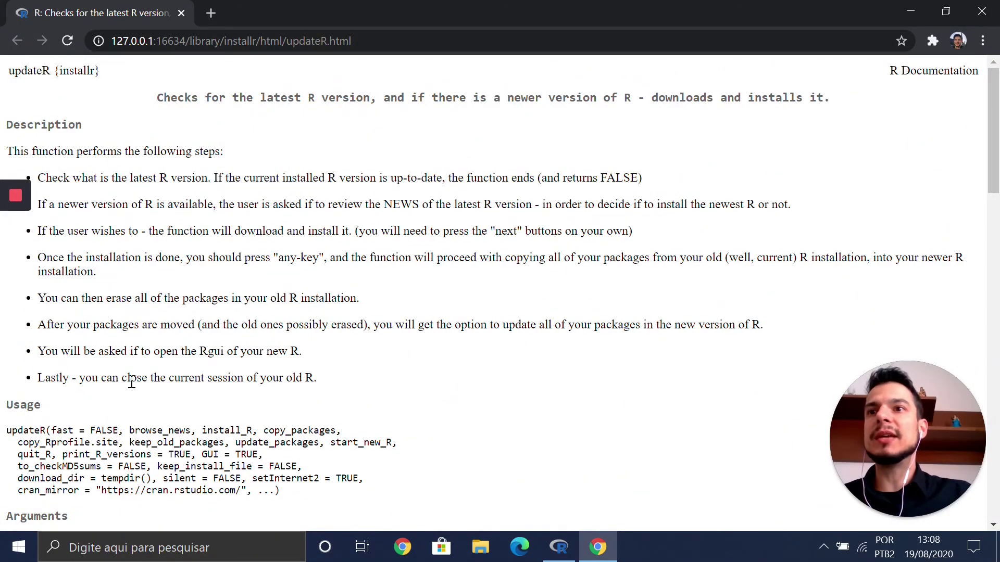
scroll(133, 370, down, 2)
scroll(138, 362, up, 2)
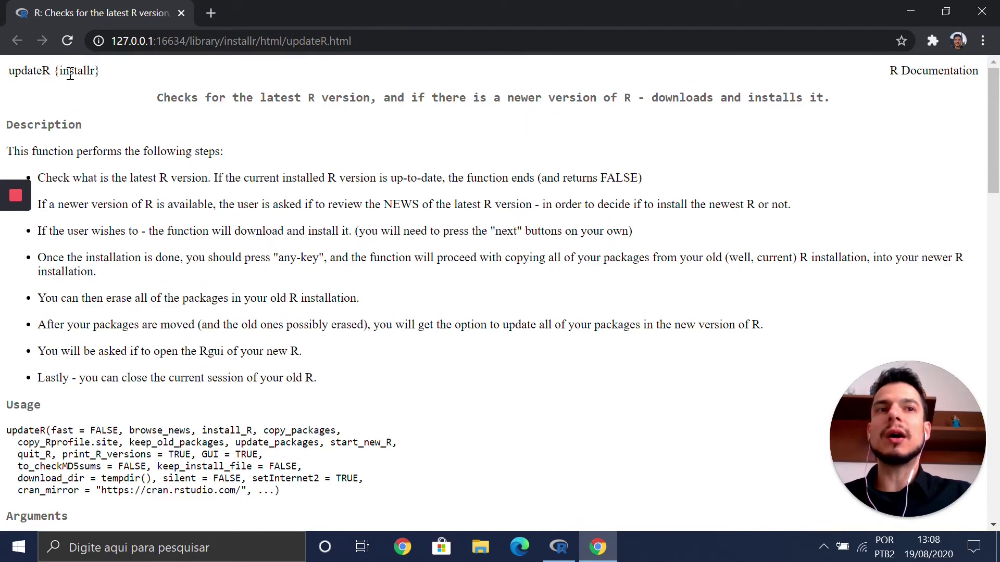
scroll(212, 265, down, 20)
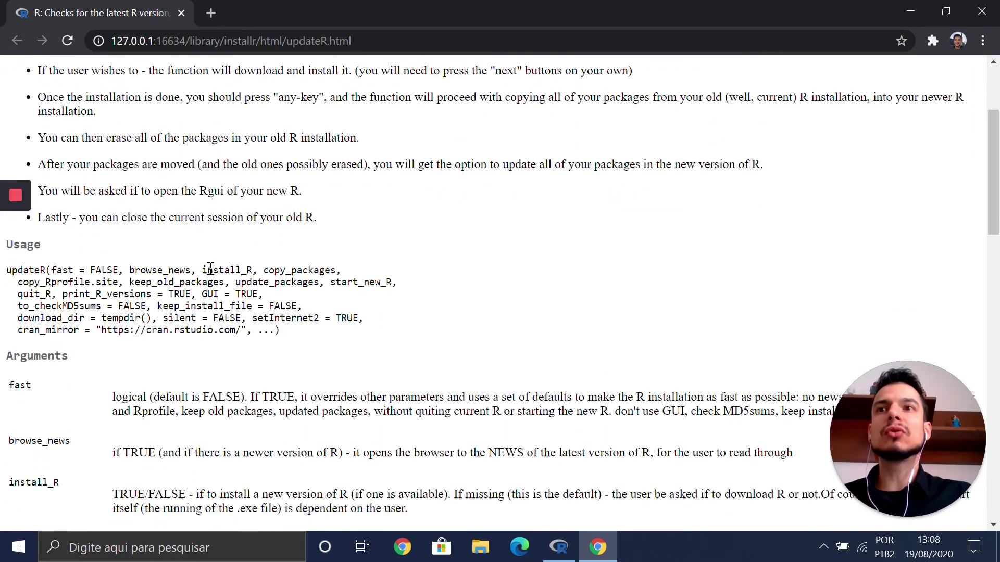
scroll(211, 281, up, 15)
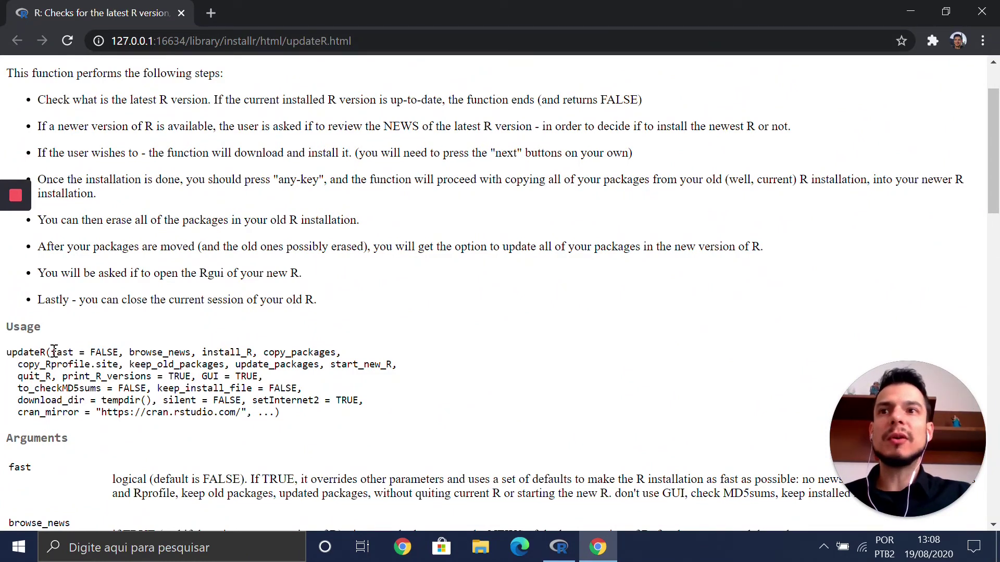
drag(51, 352, 276, 412)
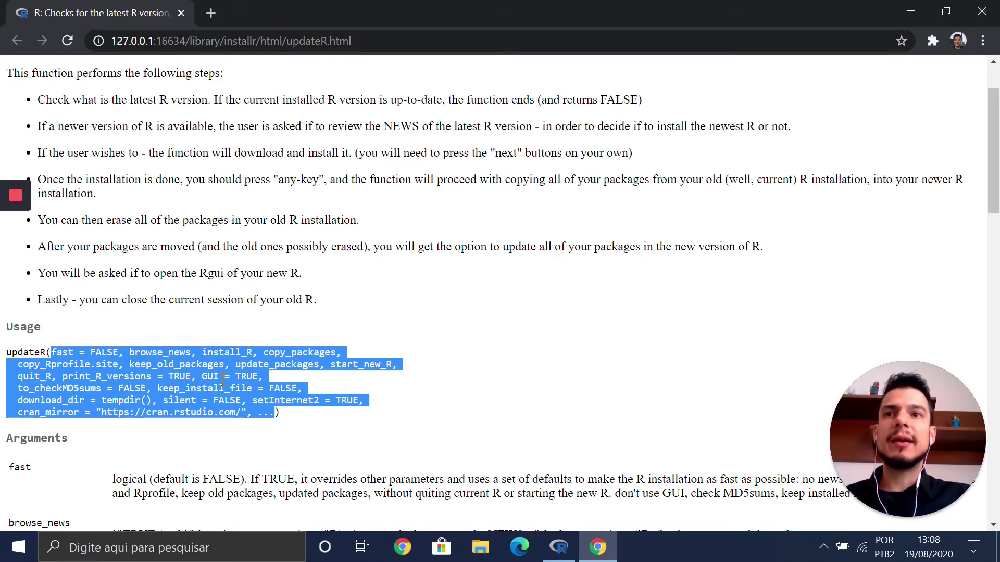
click(426, 368)
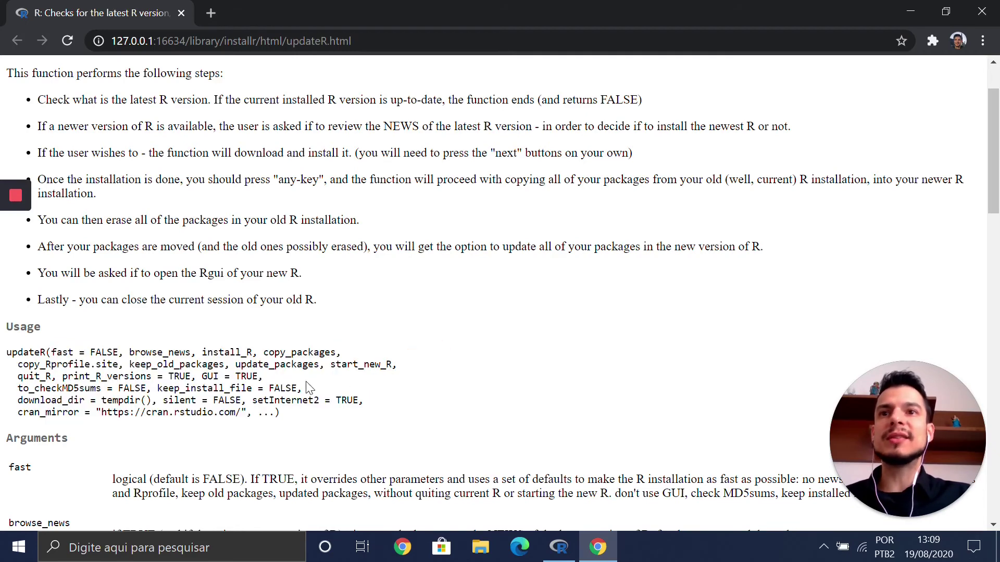
Step: Examine the update_packages argument in the updateR usage and read through the explanations in the Arguments section
scroll(307, 388, down, 1)
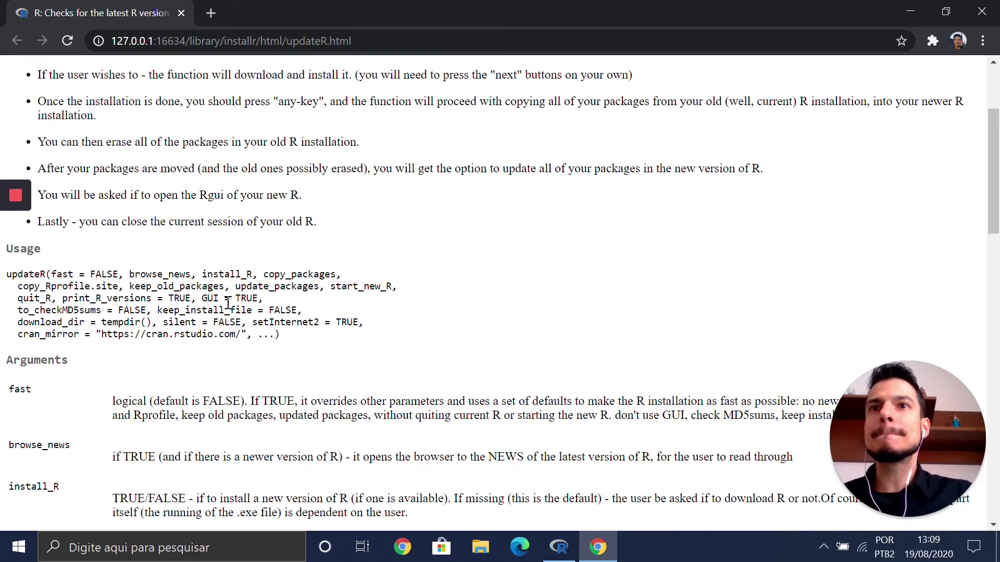
drag(235, 286, 318, 281)
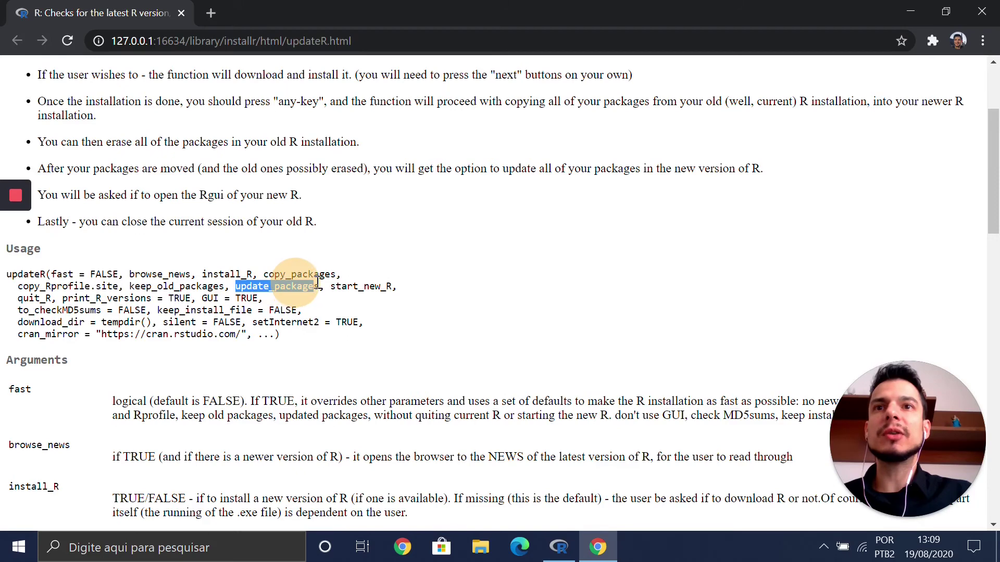
scroll(300, 307, down, 2)
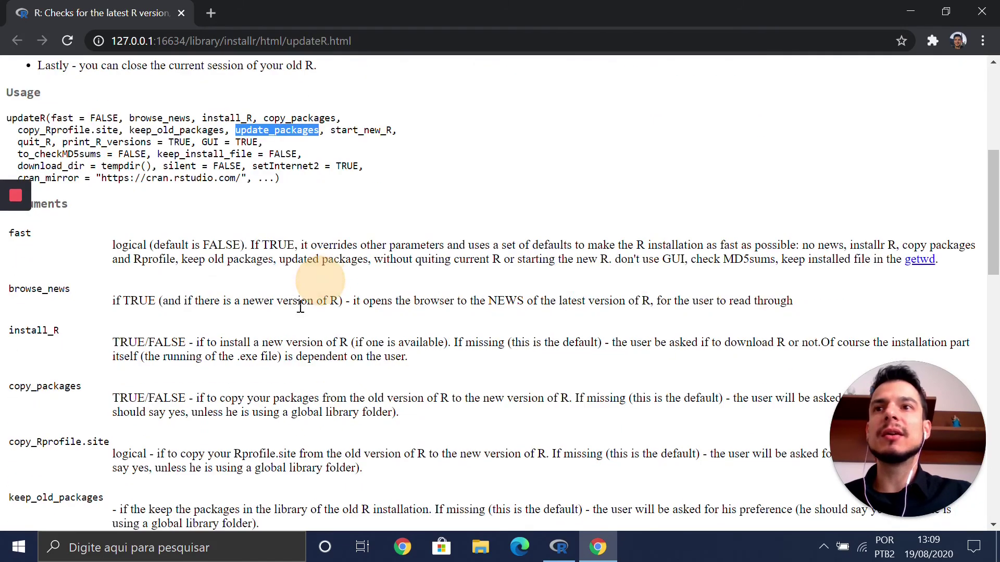
scroll(106, 297, down, 4)
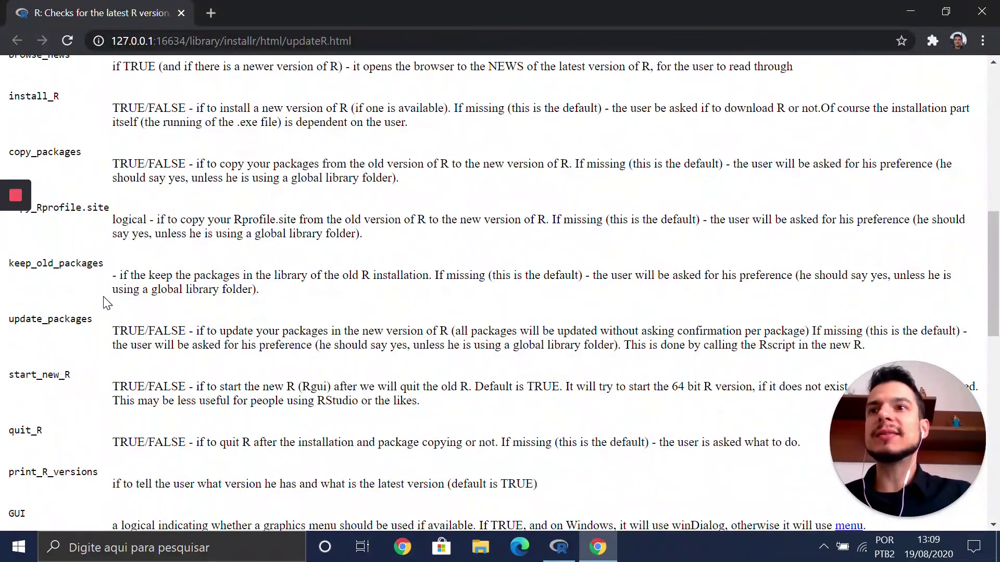
scroll(107, 303, down, 7)
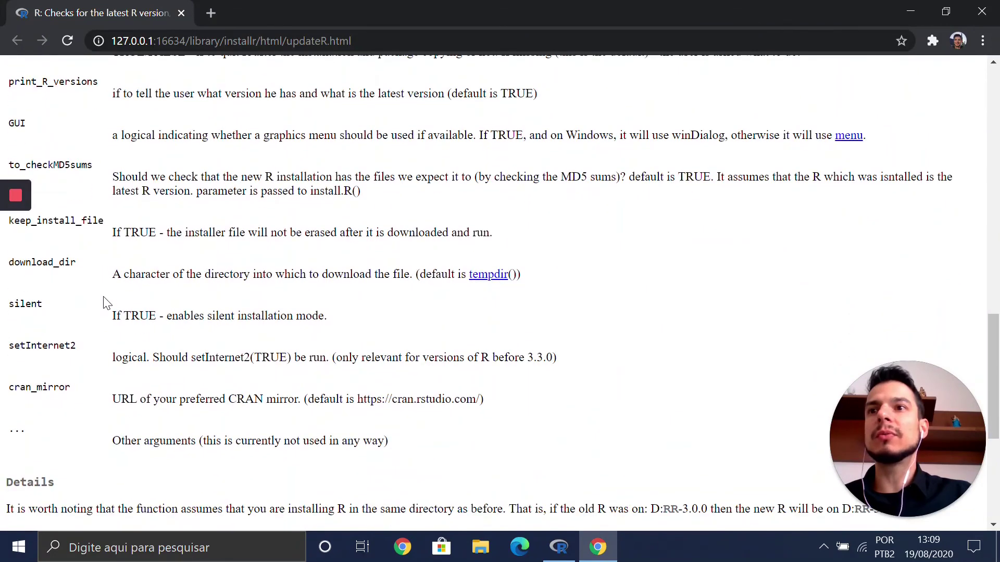
scroll(111, 302, up, 5)
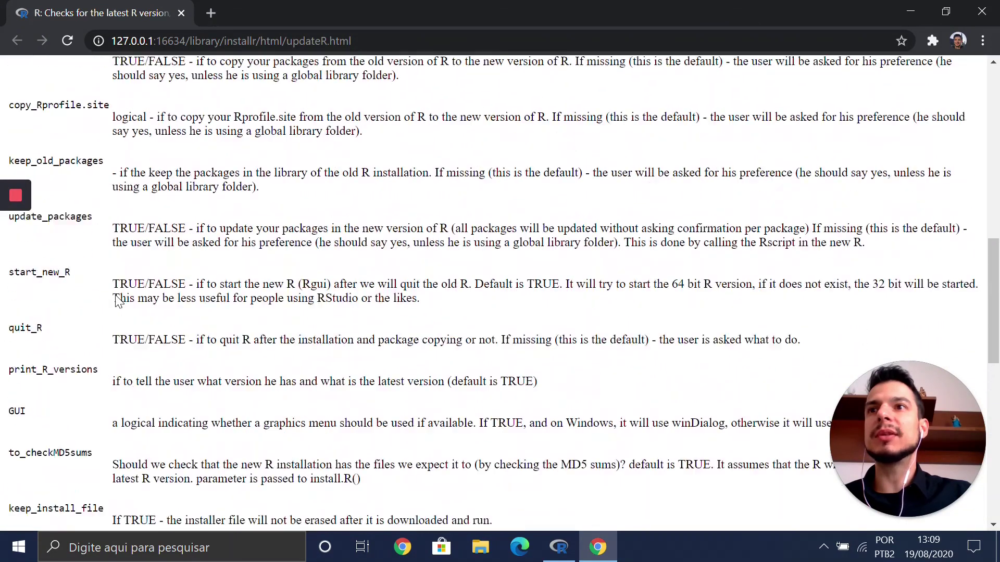
scroll(116, 299, up, 2)
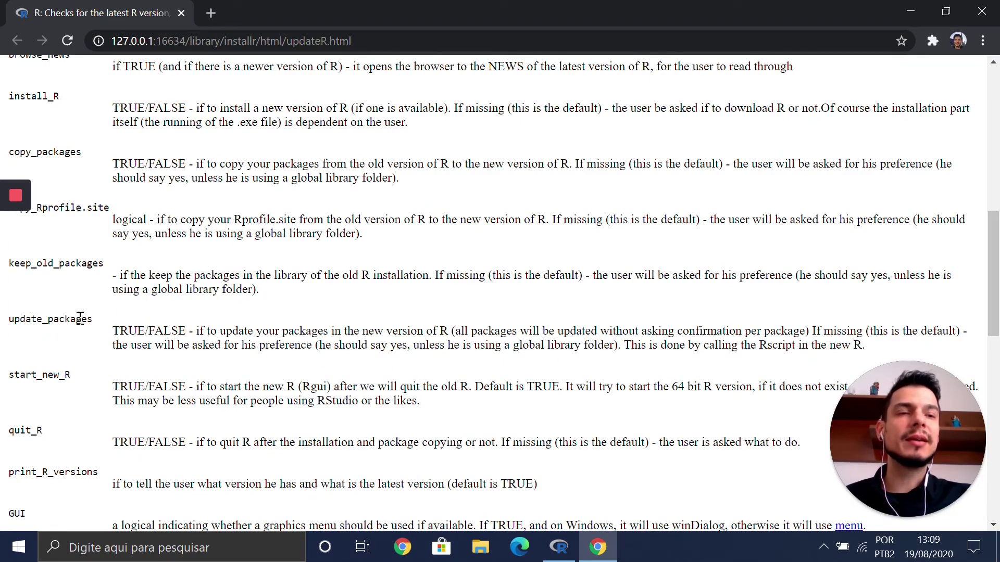
scroll(358, 301, down, 4)
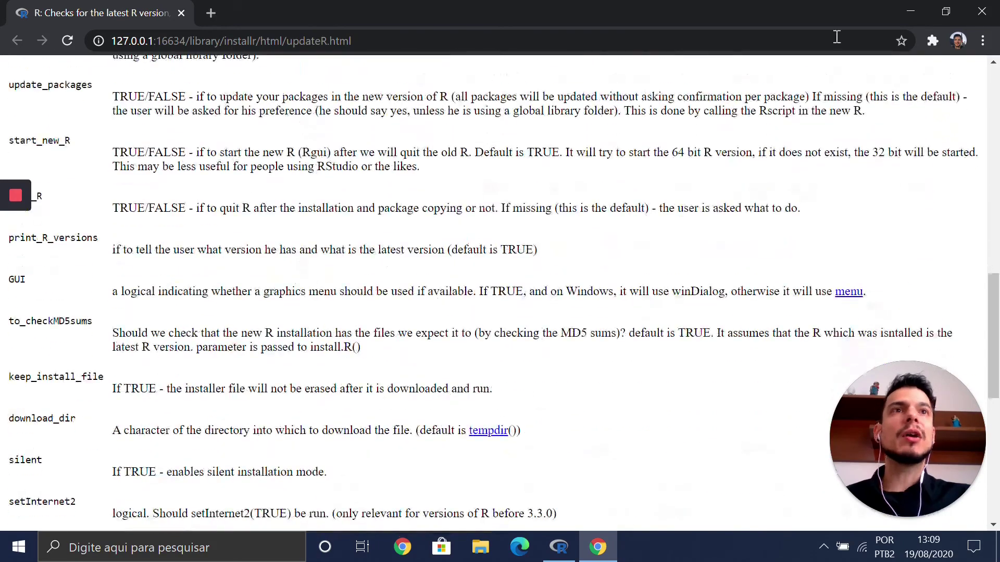
Step: Close the browser window with the updateR help page and the Rterm terminal
click(978, 13)
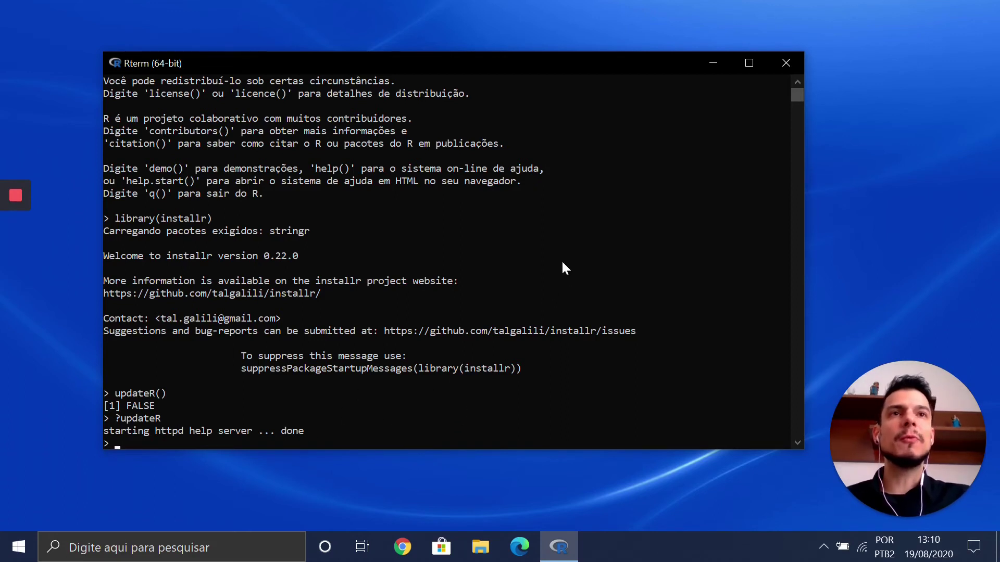
click(786, 63)
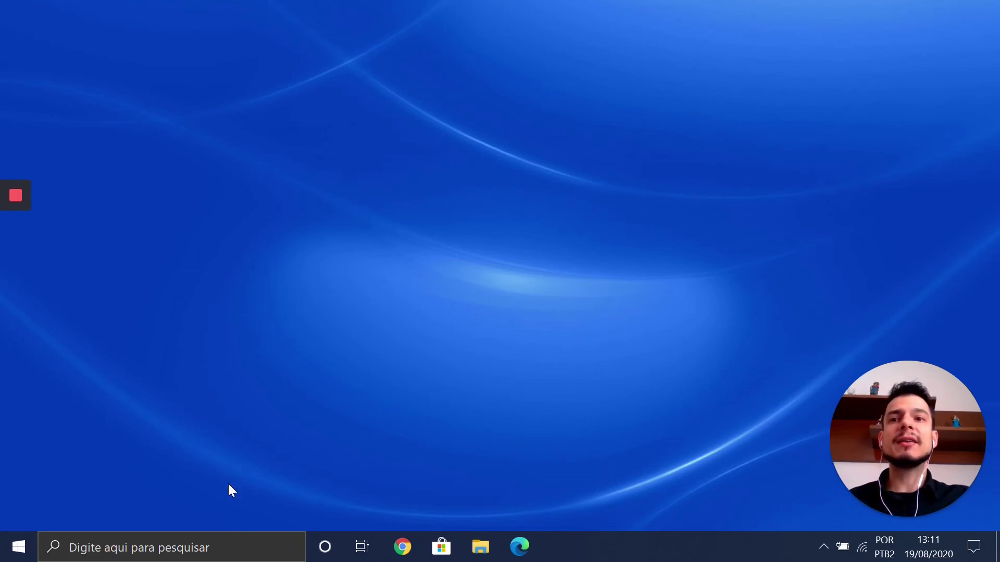
click(208, 544)
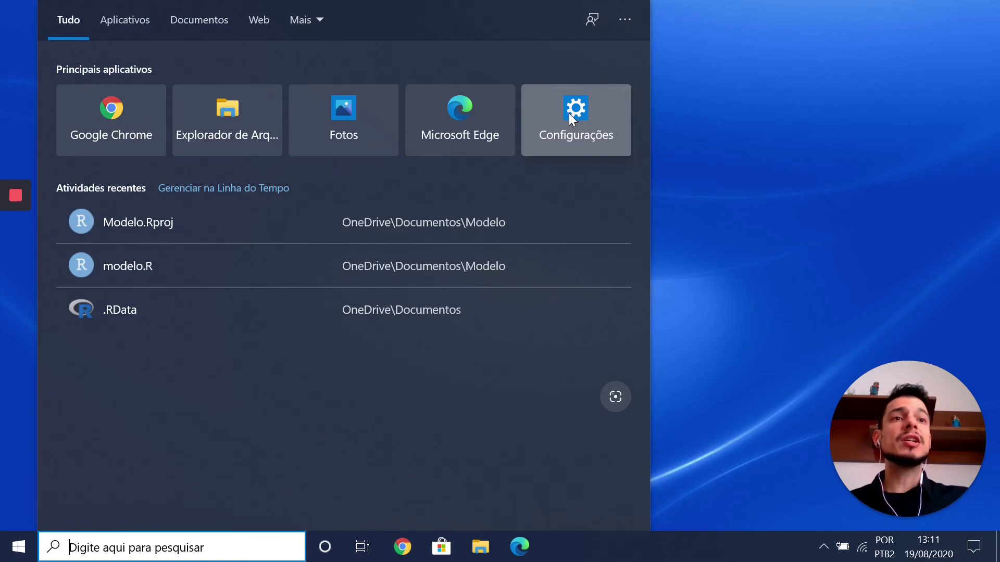
click(587, 135)
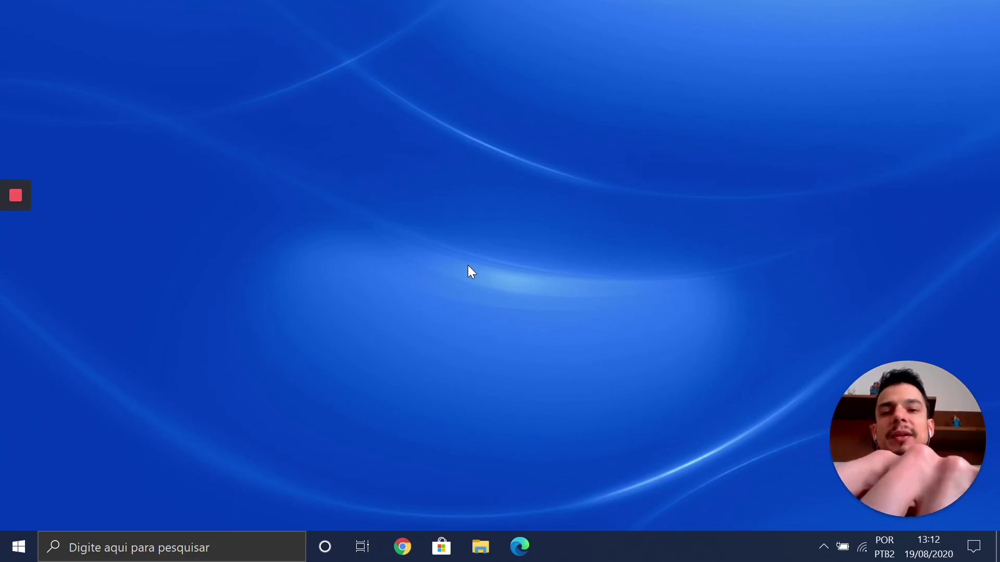
Step: Open the Arquivos de Programas folder on drive OS (C:) in File Explorer and locate the R and RStudio folders
key(super+e)
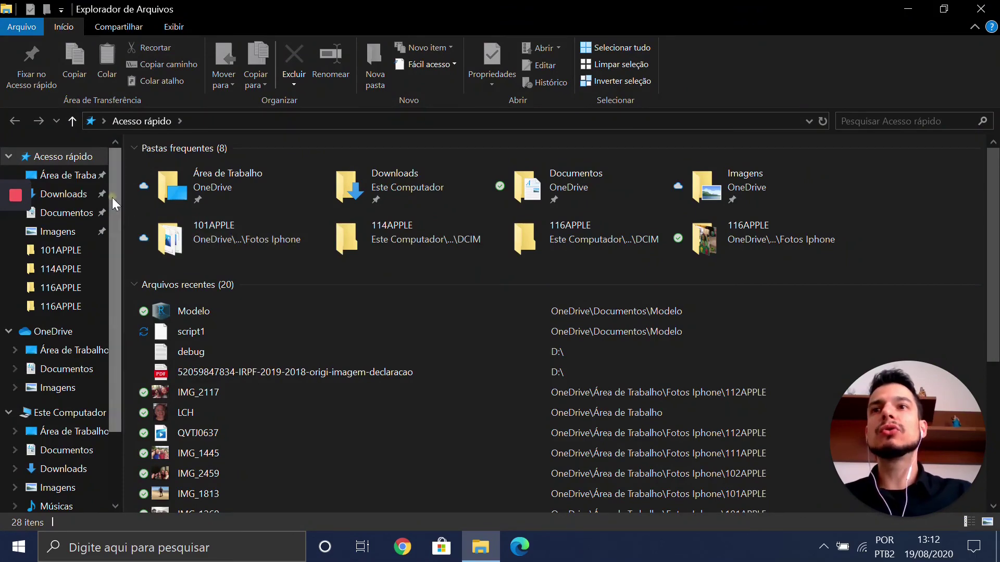
drag(112, 198, 121, 299)
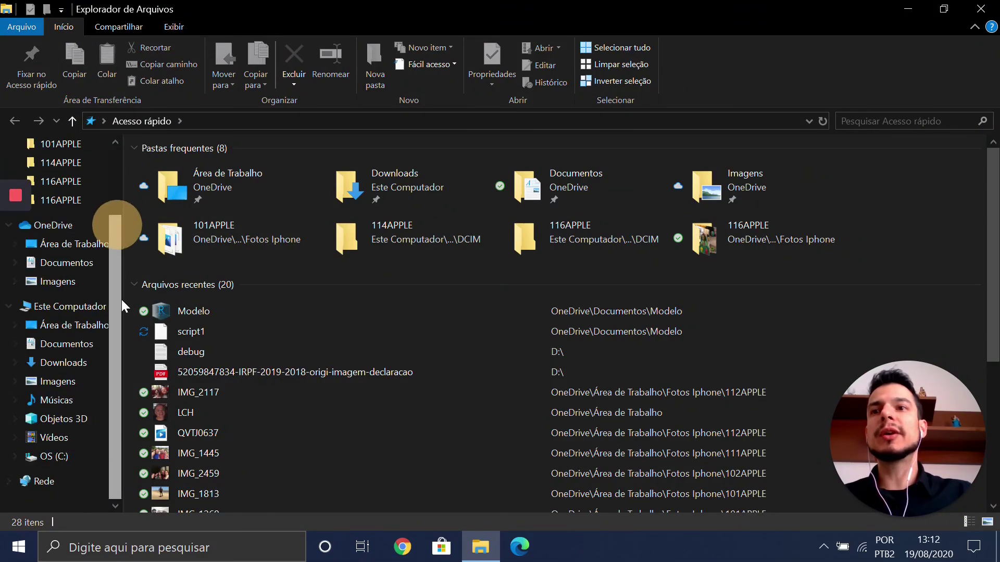
click(59, 458)
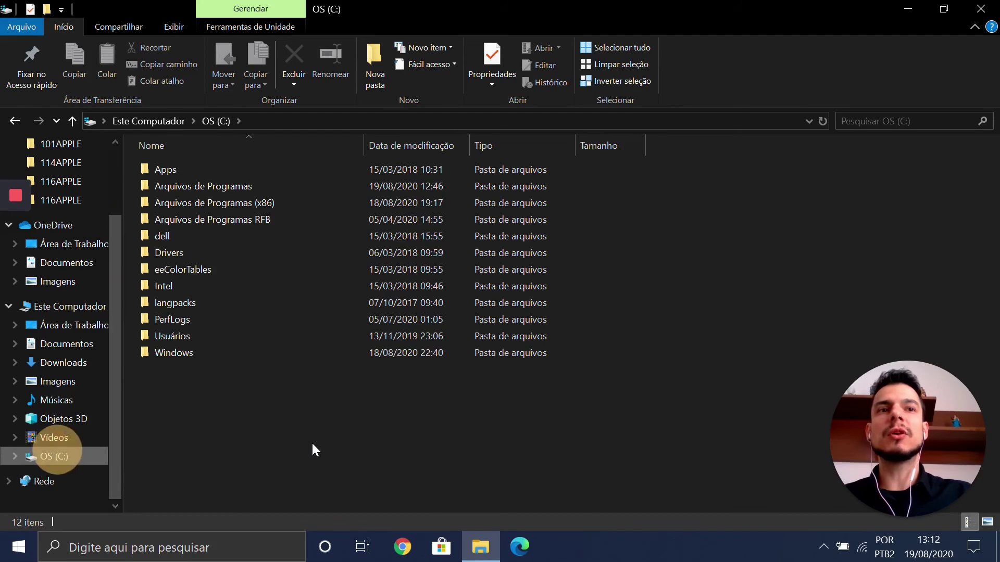
double_click(259, 179)
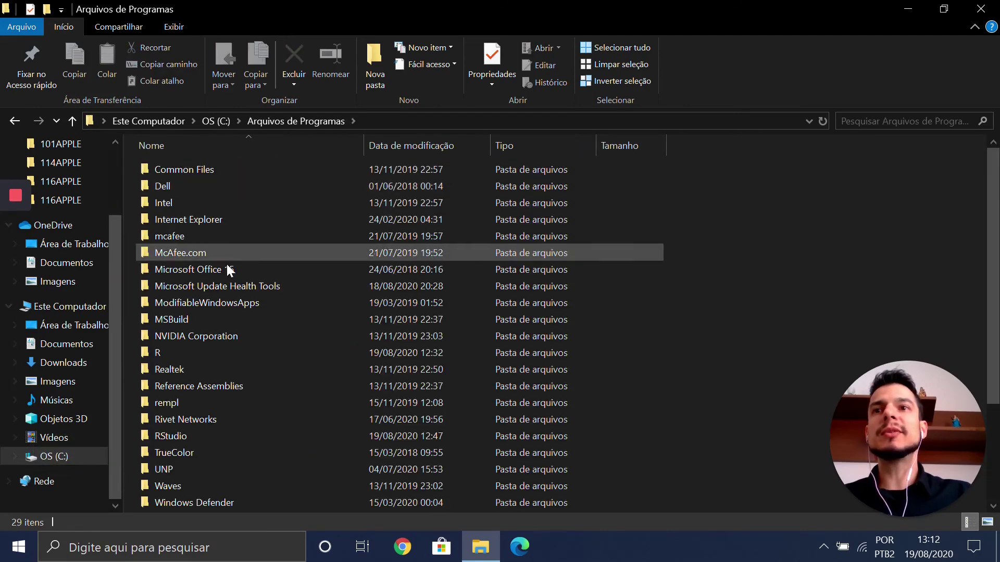
click(189, 353)
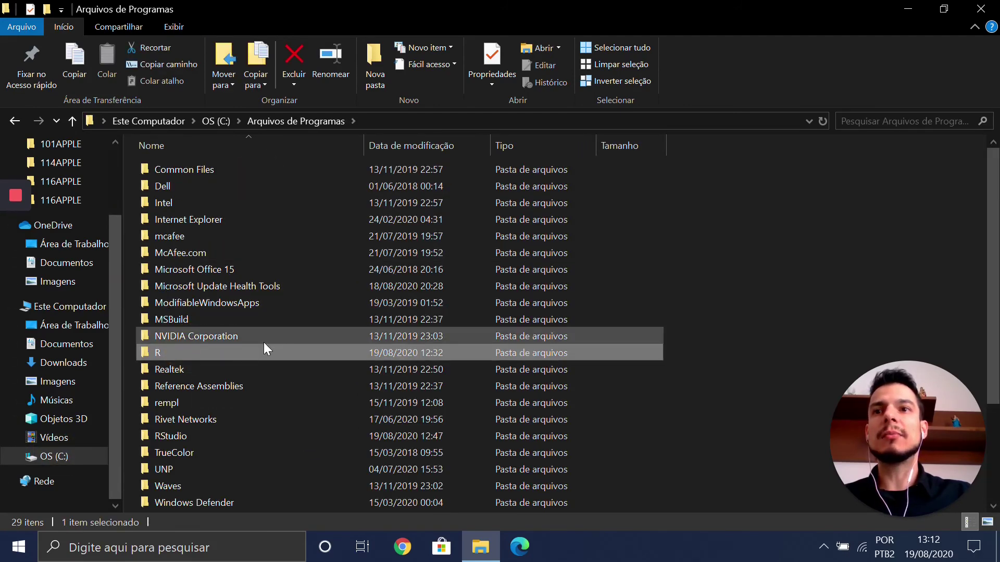
scroll(263, 342, down, 1)
scroll(263, 342, down, 1)
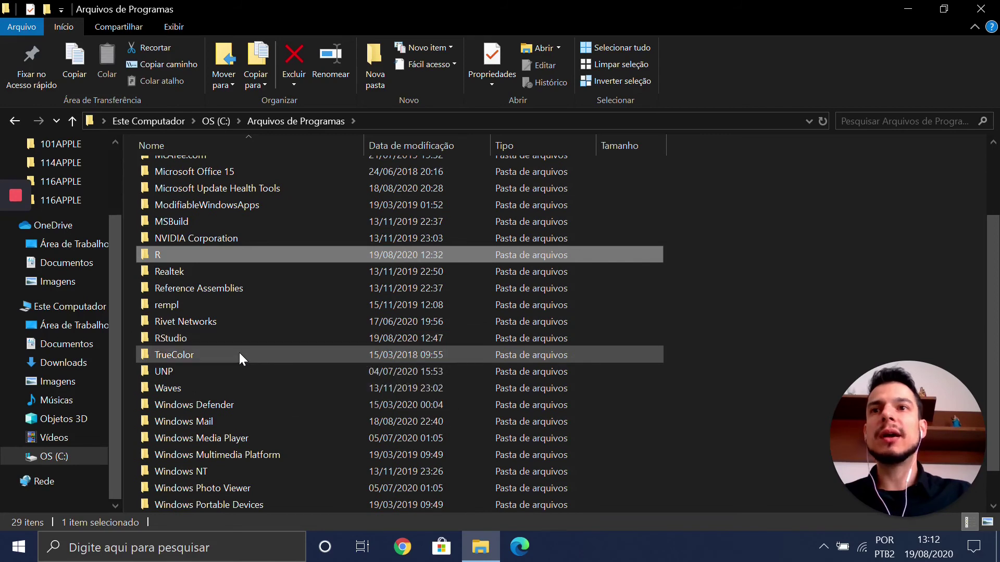
click(227, 341)
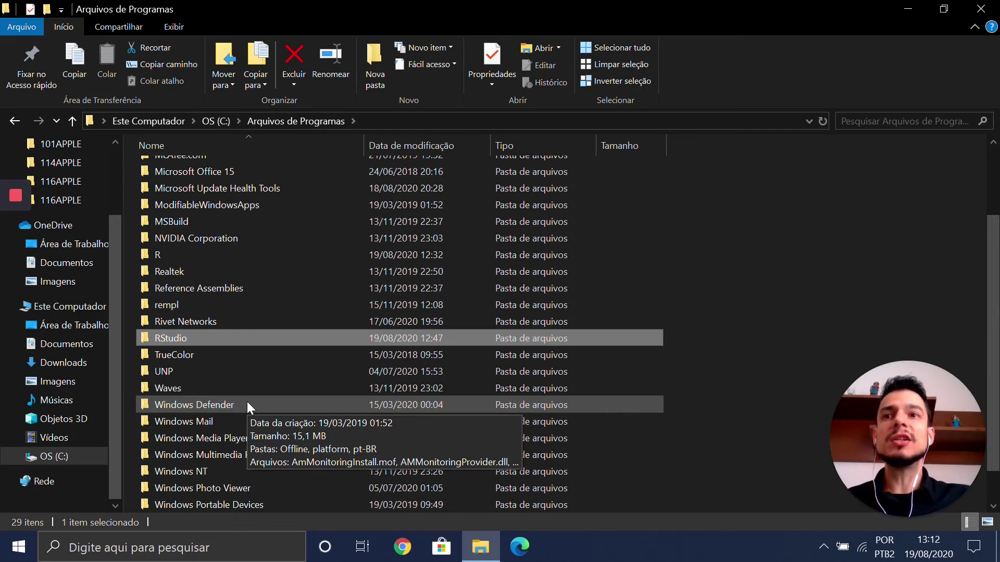
Step: Open the RStudio program folder, start its Uninstall application and cancel the uninstallation
click(186, 339)
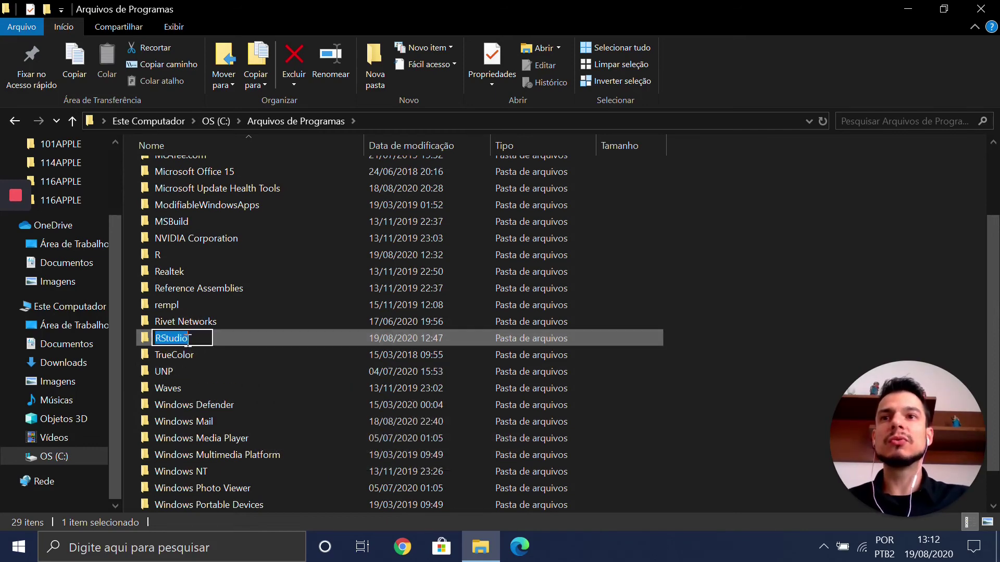
key(Escape)
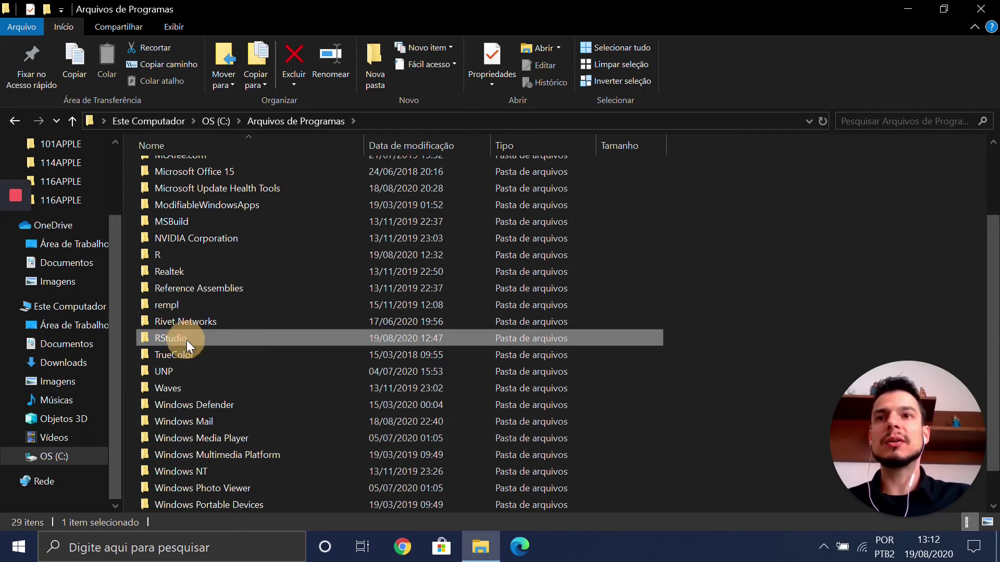
double_click(187, 339)
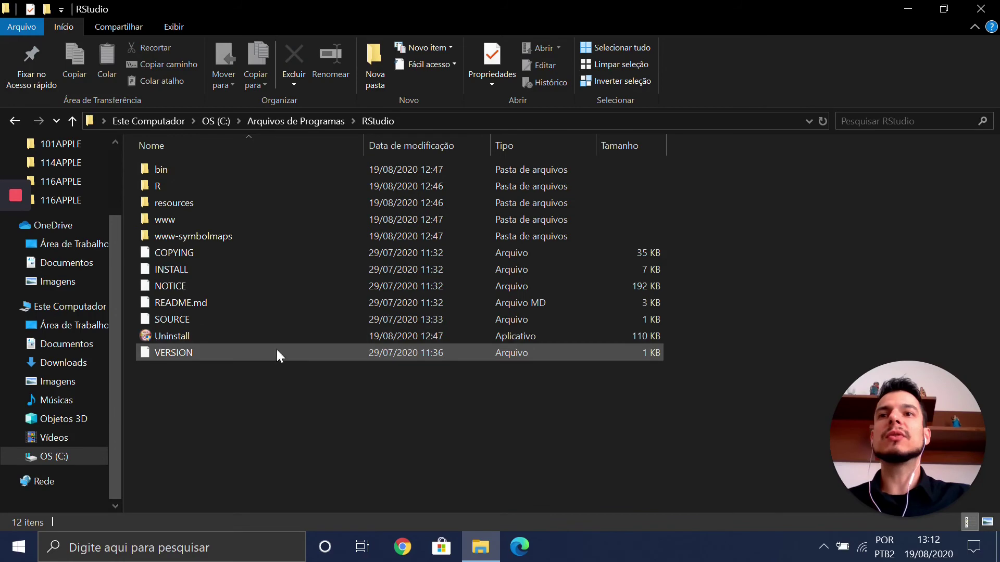
click(195, 337)
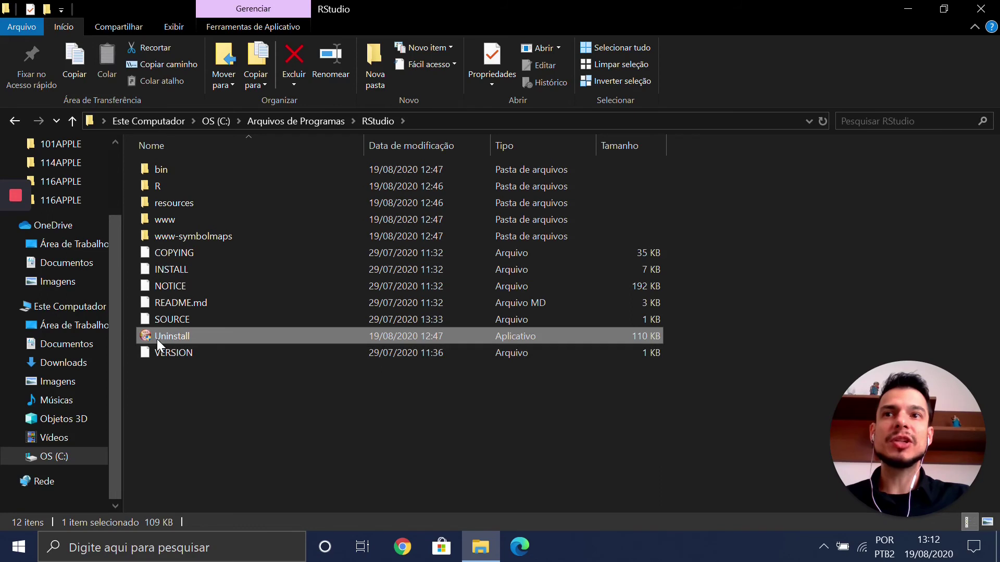
mouse_move(199, 339)
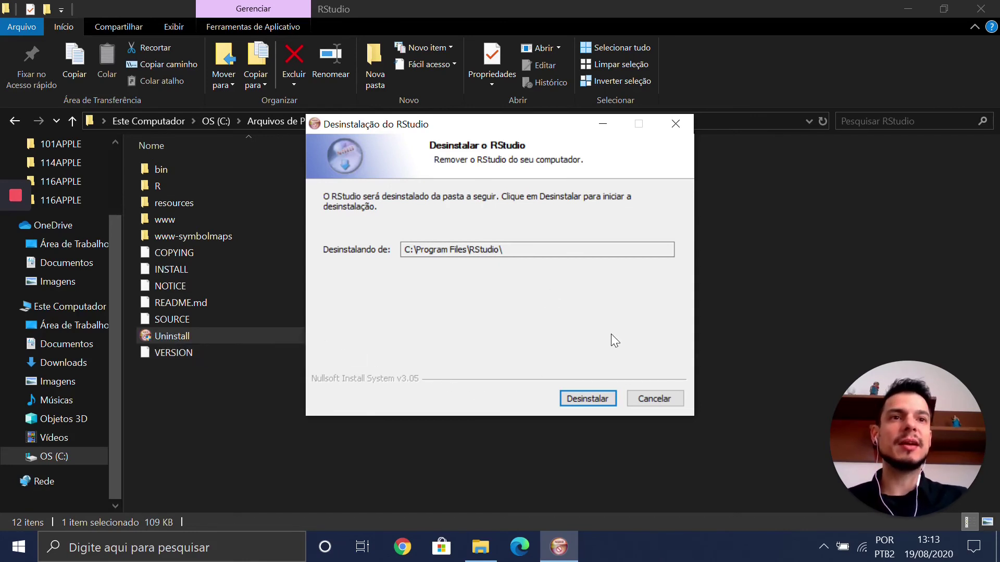
click(647, 399)
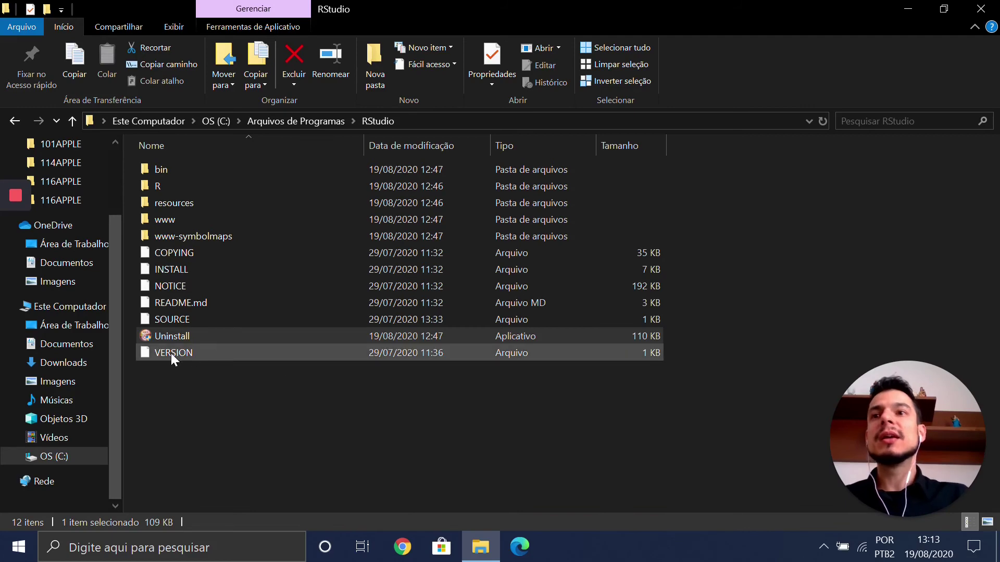
Step: Go back to Arquivos de Programas on drive C: and open the R-4.0.2 folder inside the R folder
click(61, 456)
double_click(190, 187)
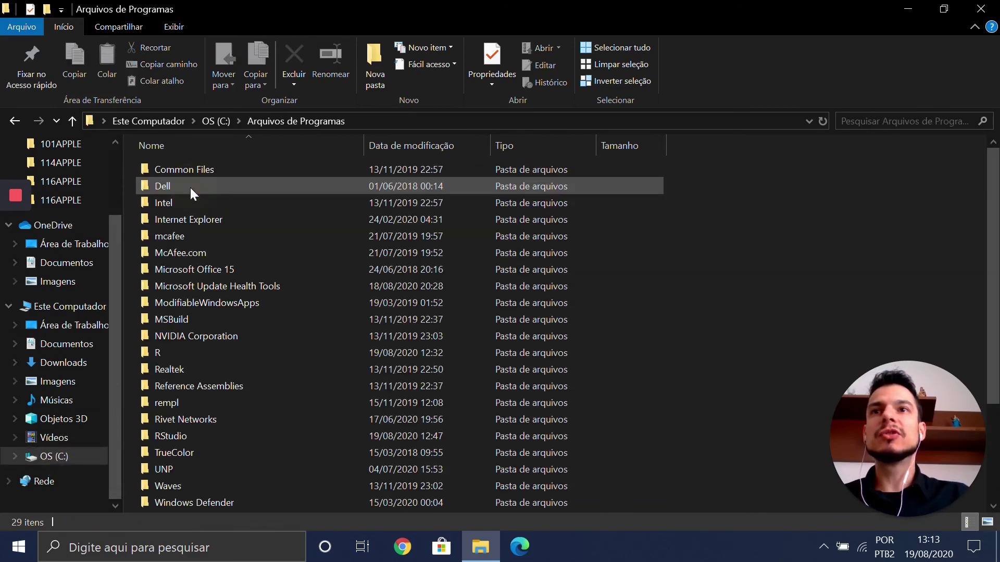
click(192, 351)
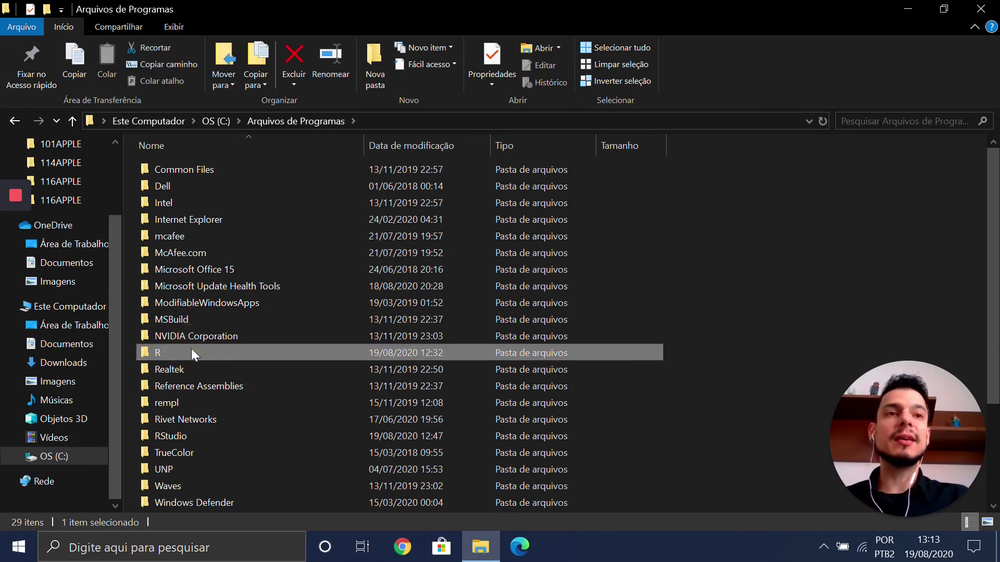
double_click(192, 350)
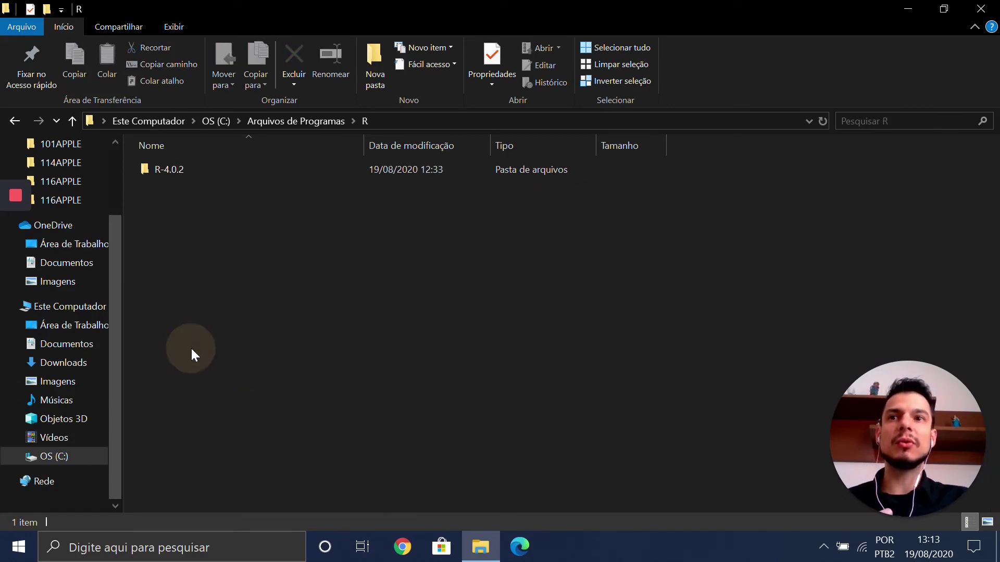
double_click(183, 169)
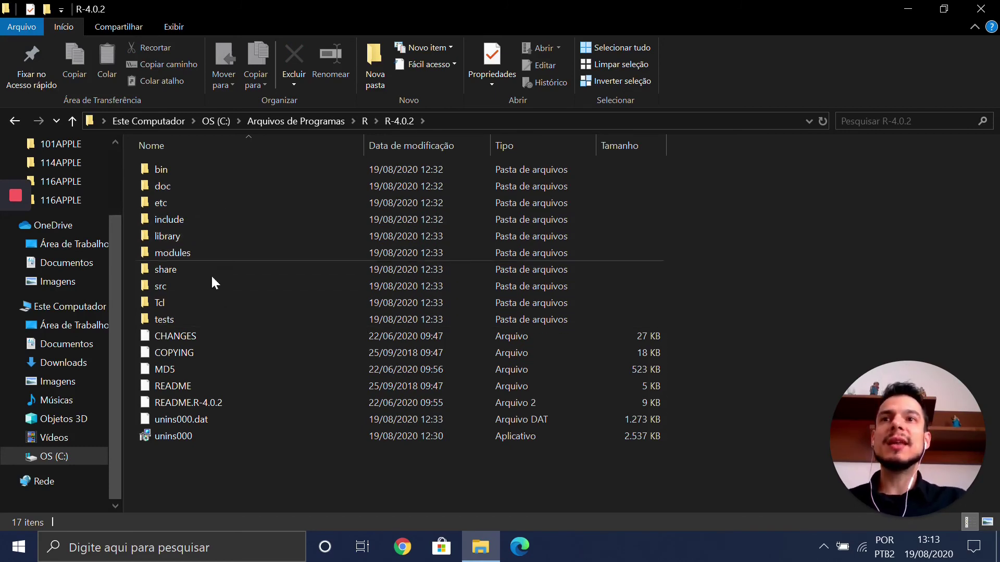
Step: Start the unins000 uninstaller of R 4.0.2, decline the removal and close the File Explorer window
click(221, 434)
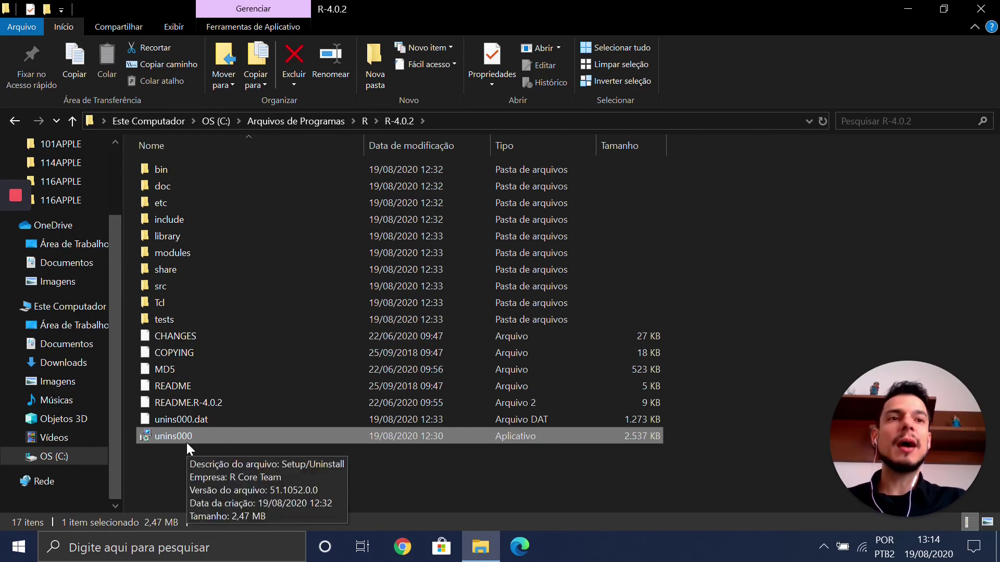
double_click(214, 436)
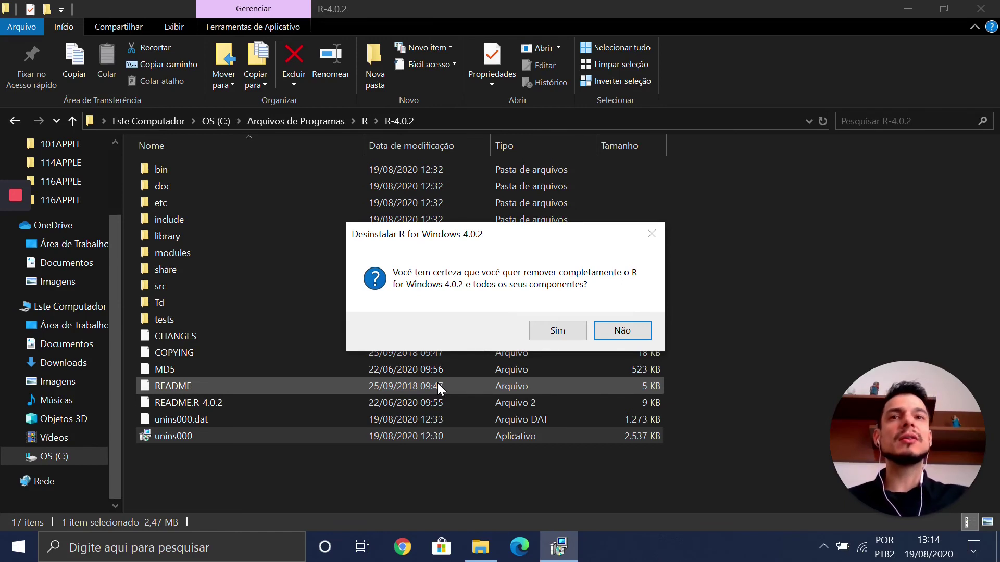
click(620, 329)
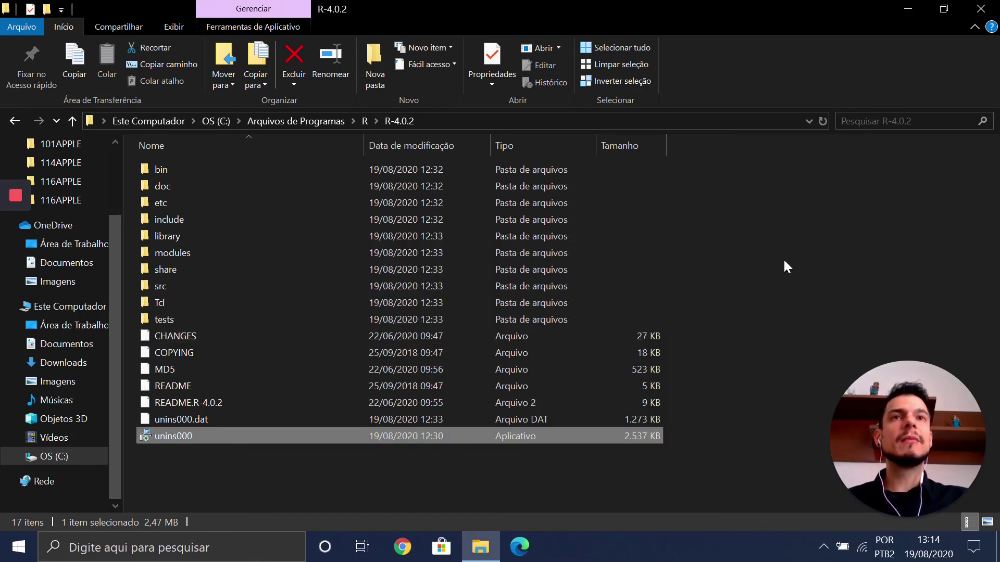
click(973, 9)
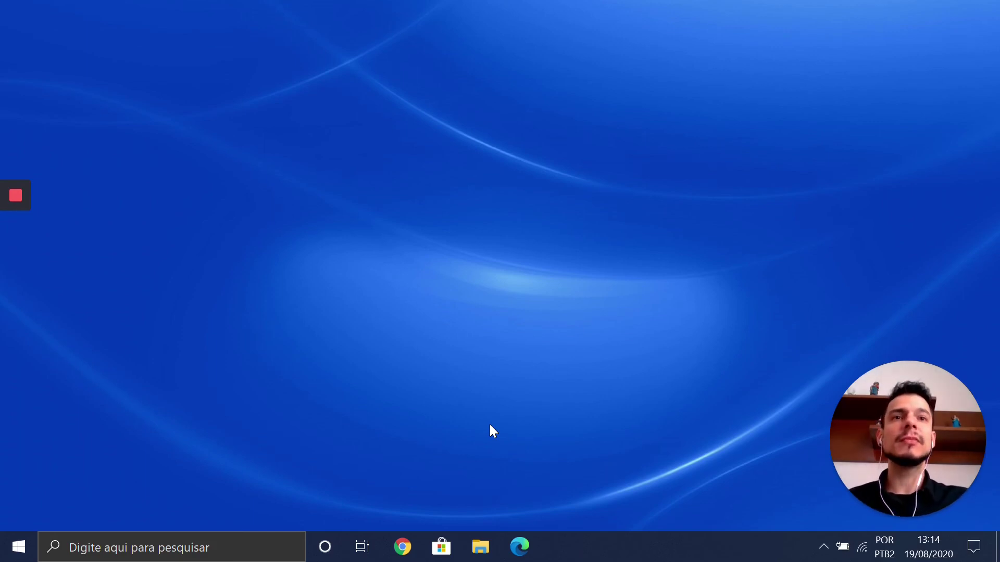
Step: Search Windows for the Configurações app and open Programas e Recursos from its Aplicativos settings
click(205, 548)
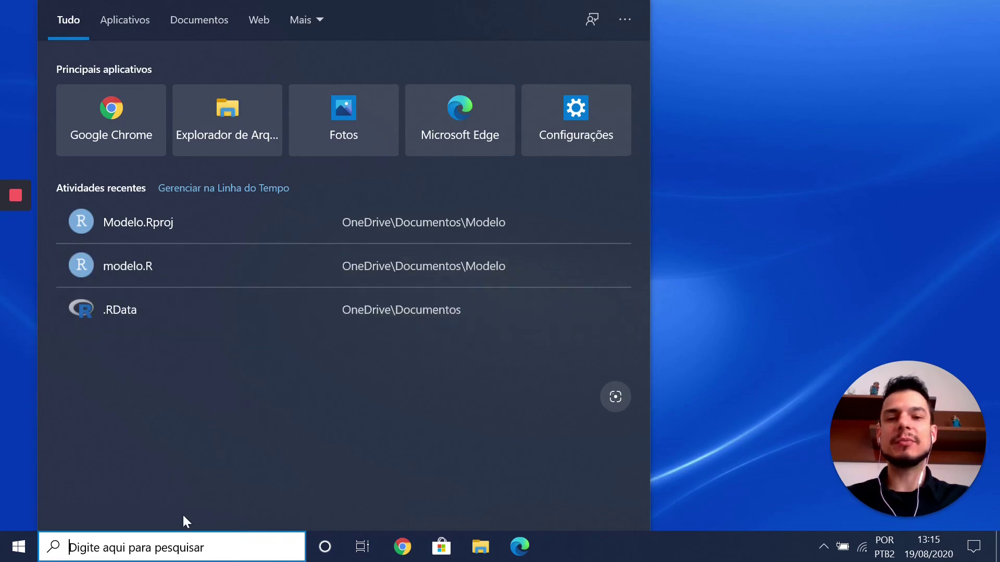
text(confi)
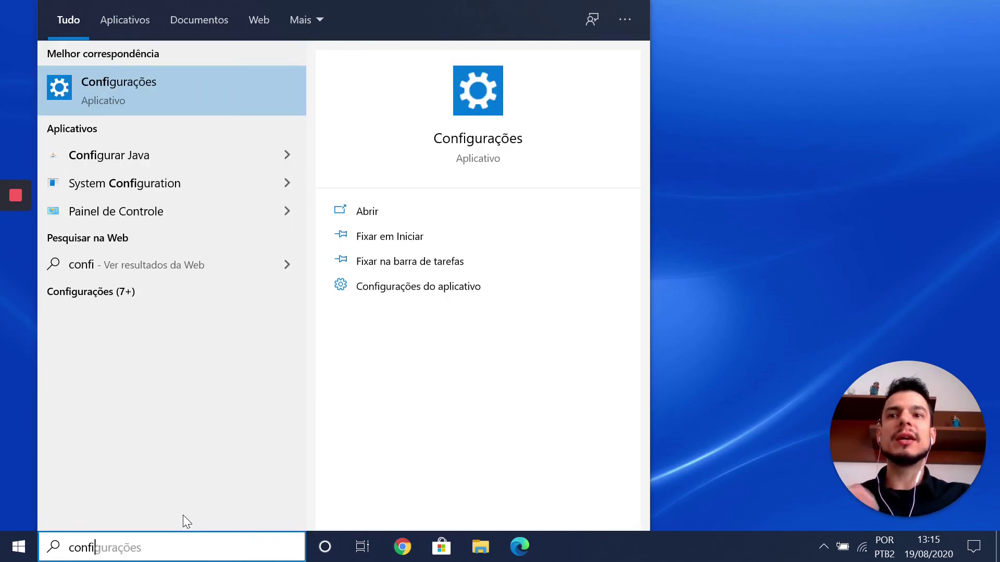
click(127, 91)
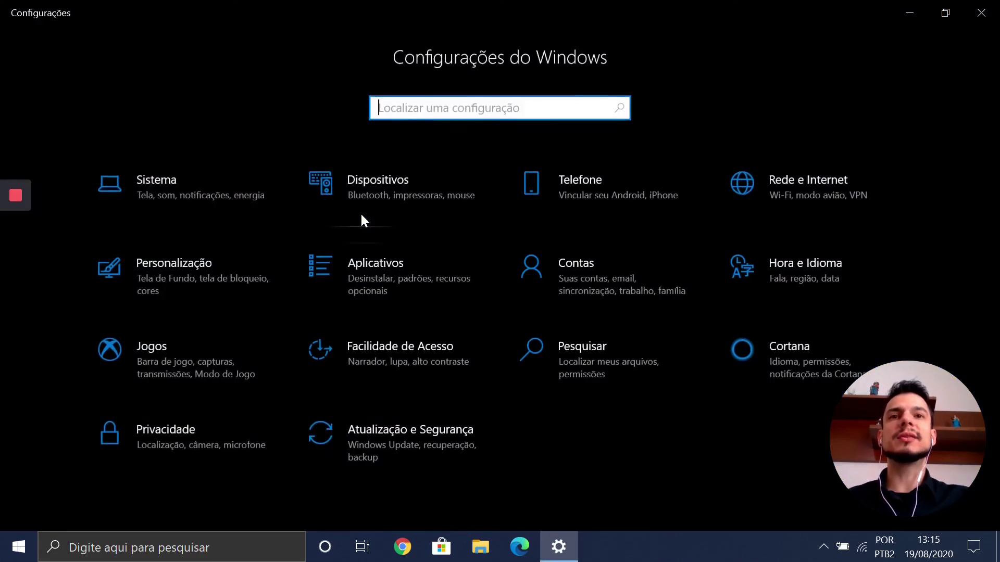
click(382, 277)
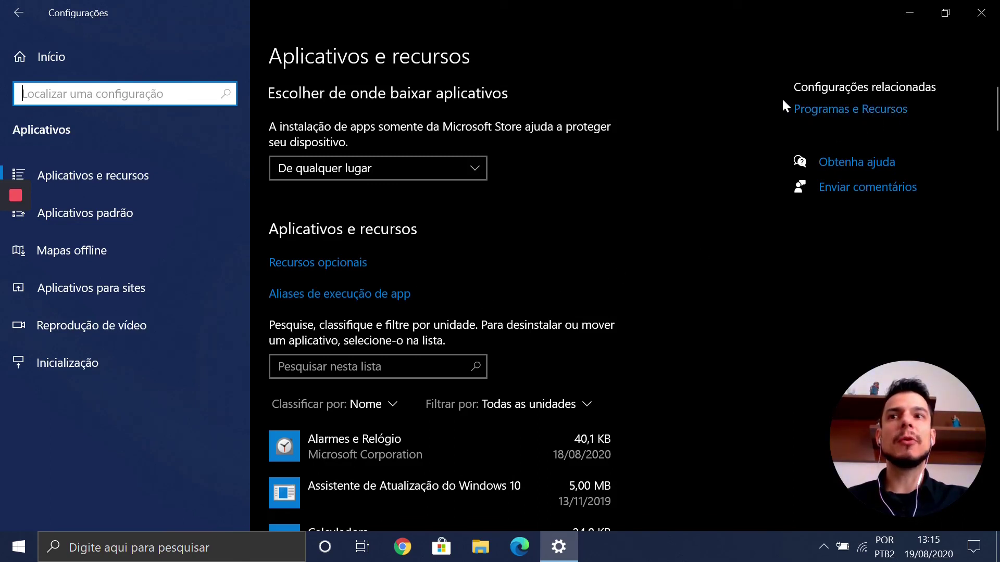
click(813, 111)
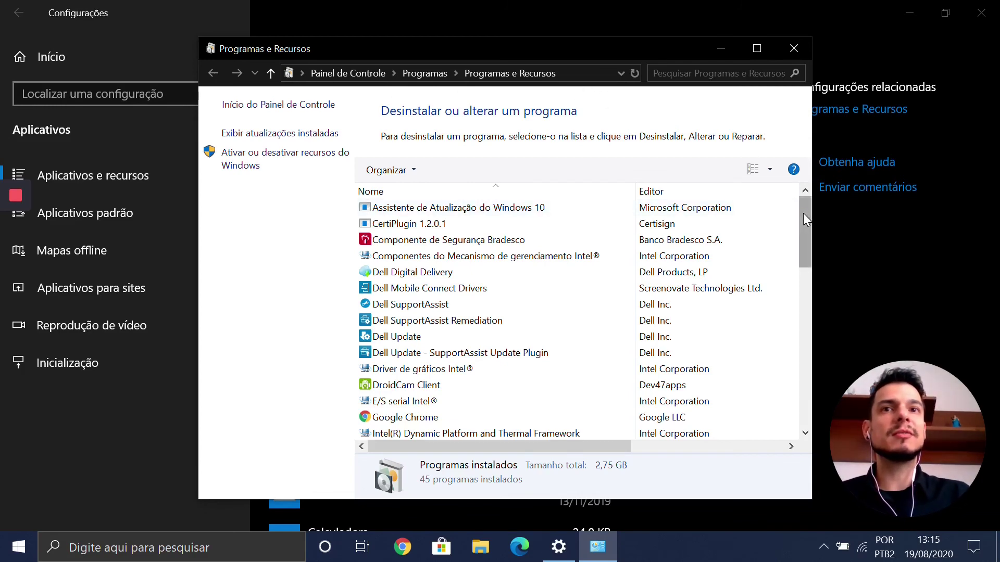
Step: Uninstall RStudio from the list of installed programs and close the finished uninstaller
drag(803, 214, 800, 383)
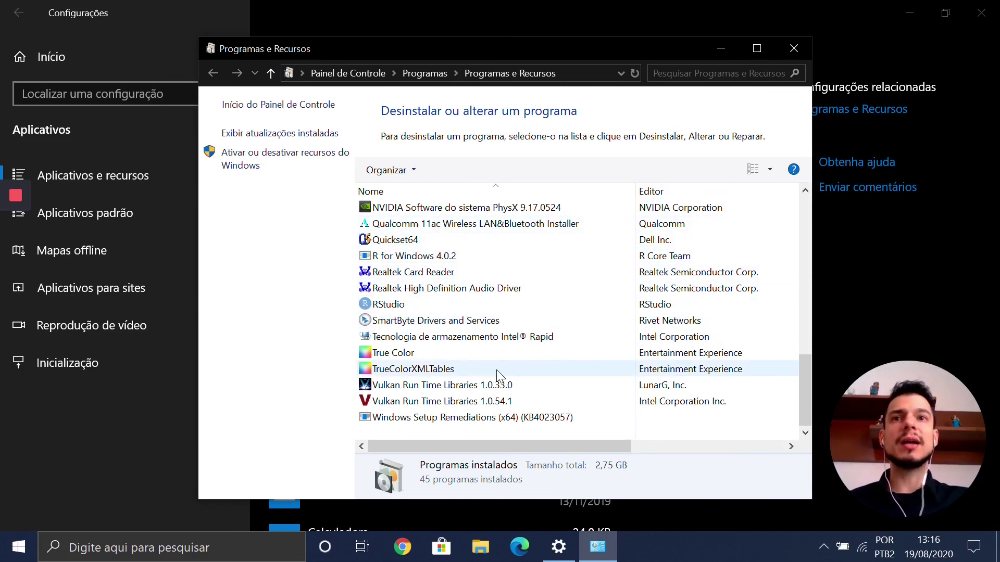
click(465, 309)
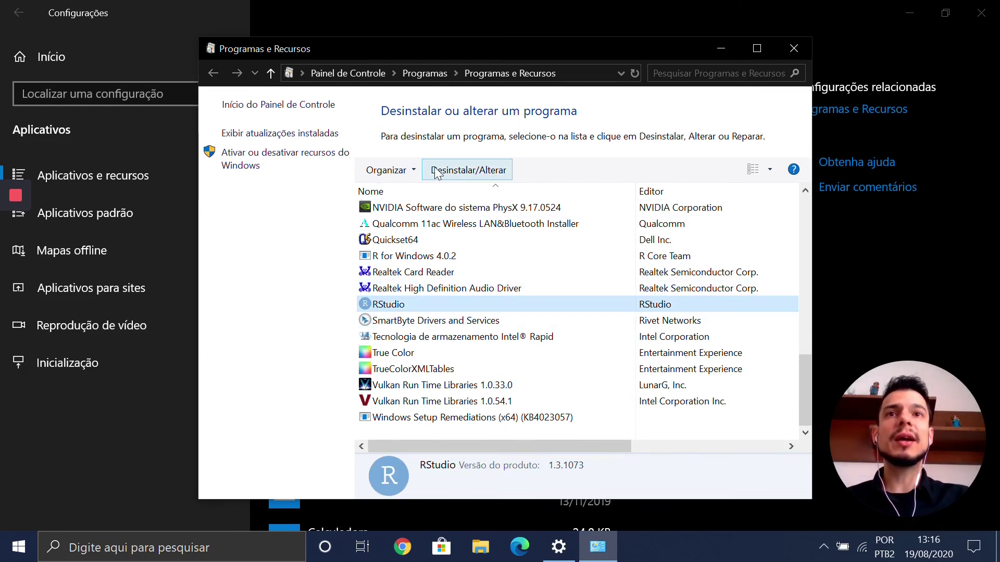
click(484, 173)
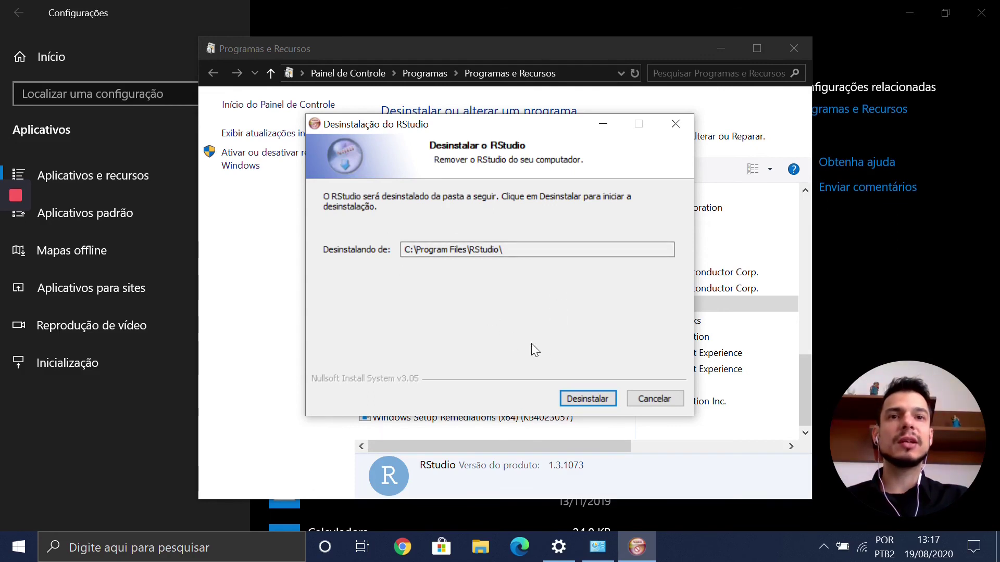
click(590, 398)
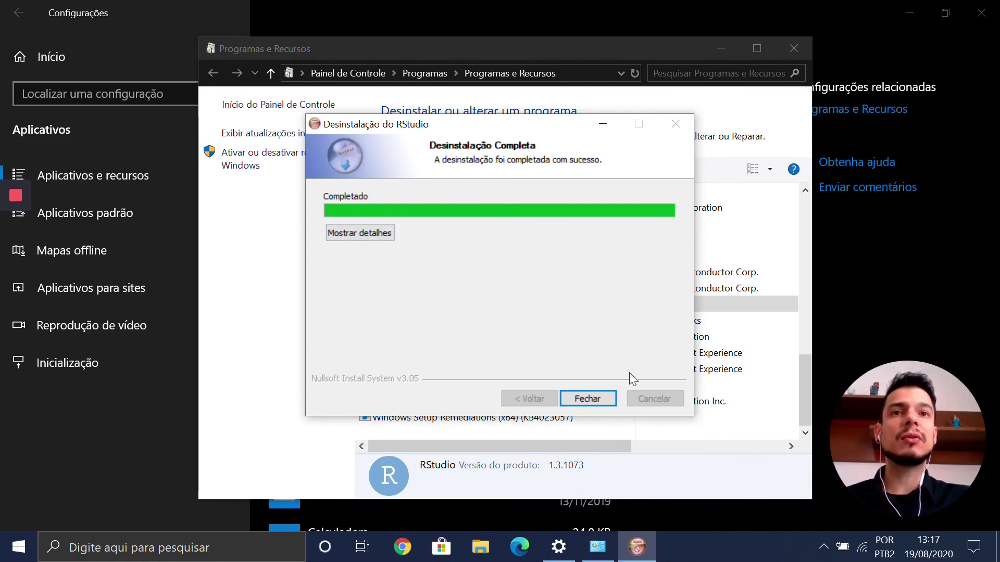
click(598, 398)
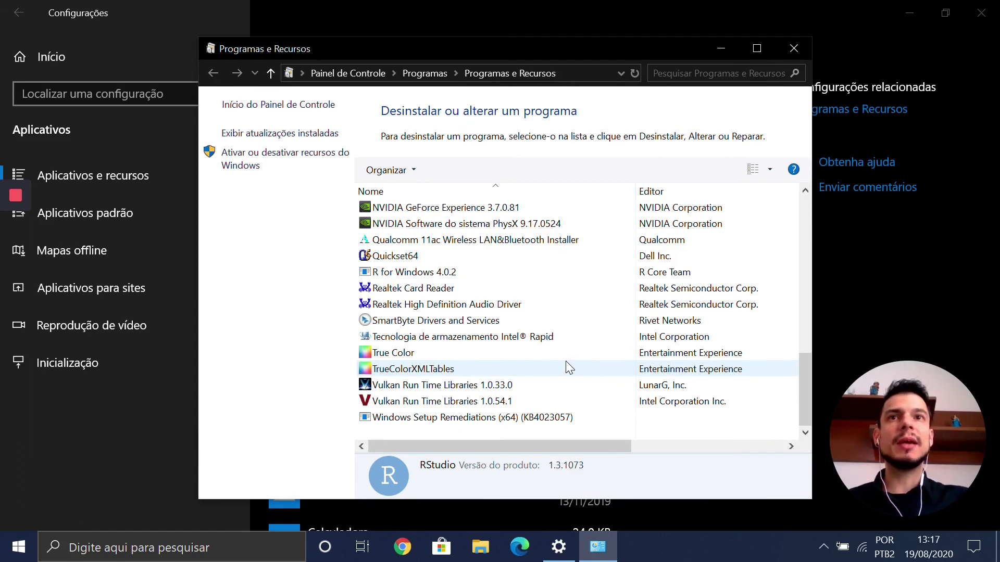
Step: Uninstall R for Windows 4.0.2 from the installed programs, confirming its complete removal, and close the Programas e Recursos and Configurações windows
click(423, 272)
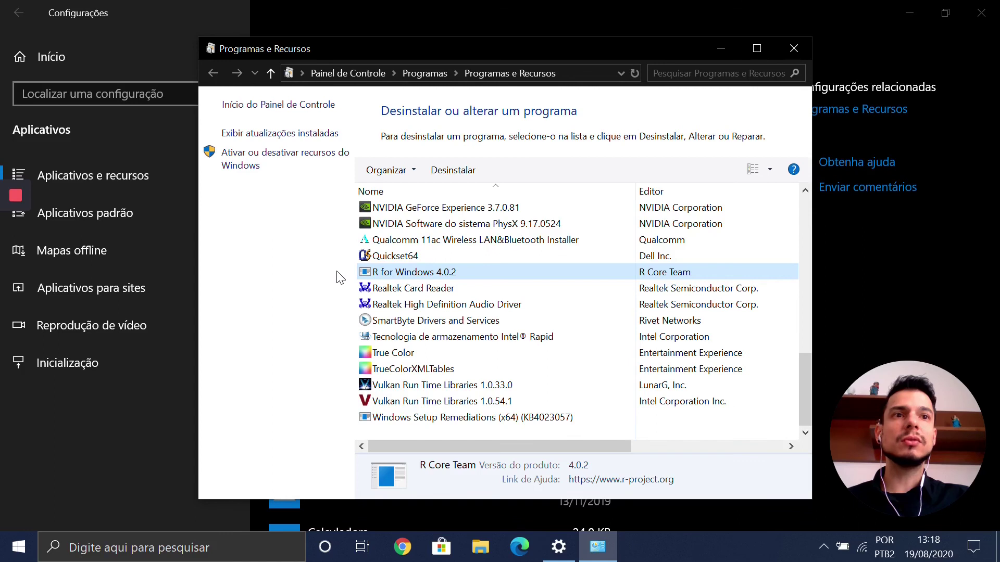
click(451, 170)
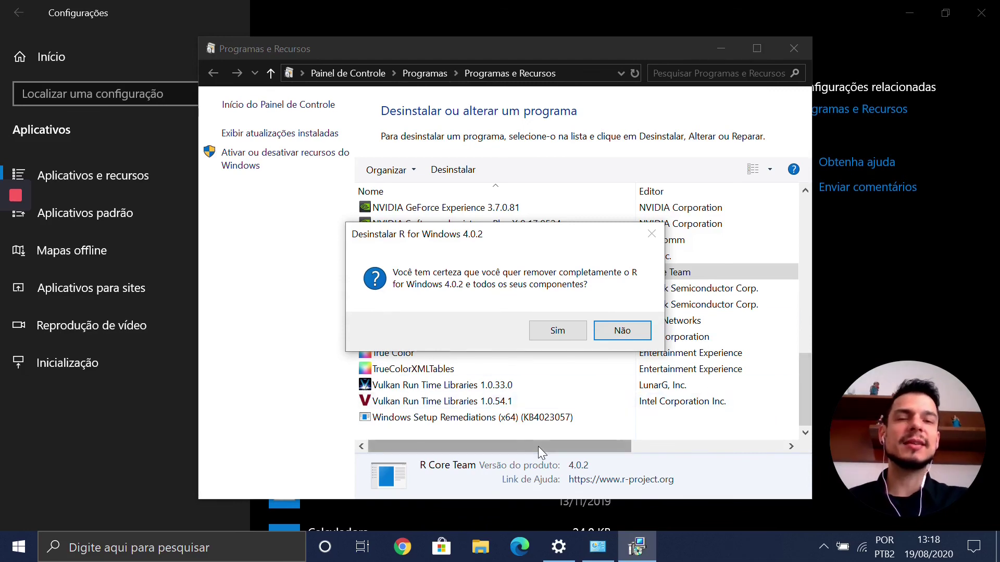
click(557, 331)
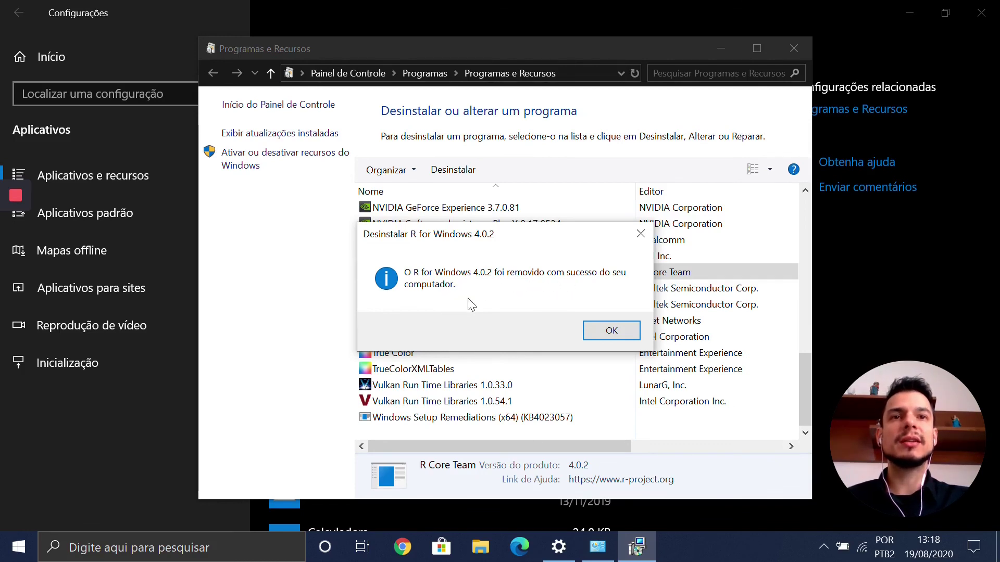
click(593, 333)
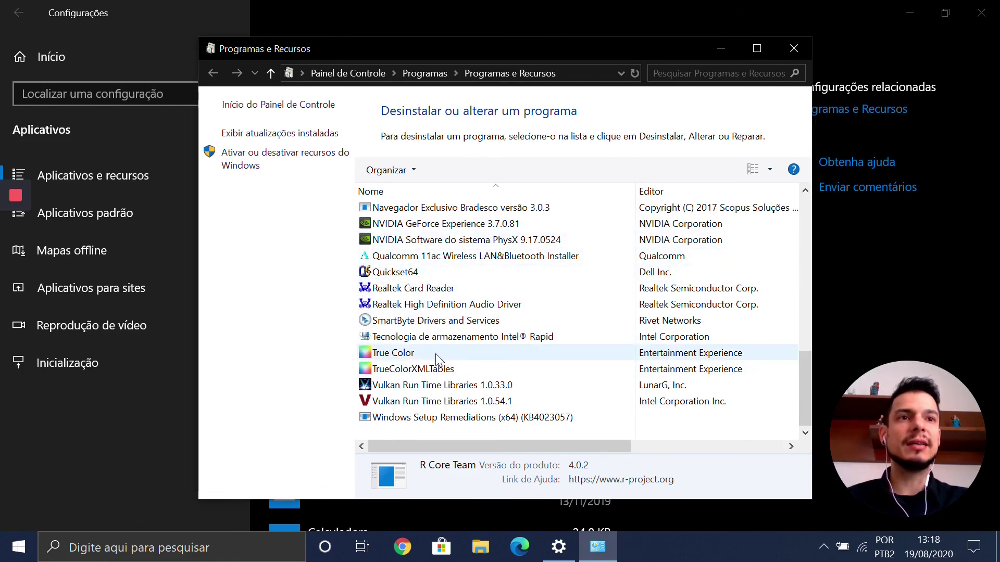
click(791, 49)
click(979, 13)
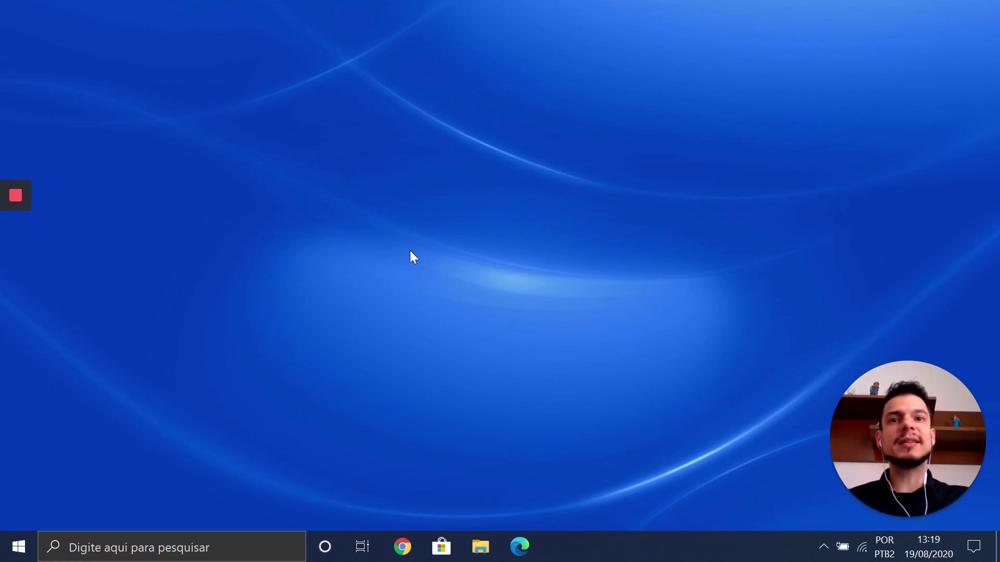
Step: Switch to File Explorer and check the R folder inside Arquivos de Programas on drive C: for leftover files, reopening it once from the drive
click(480, 546)
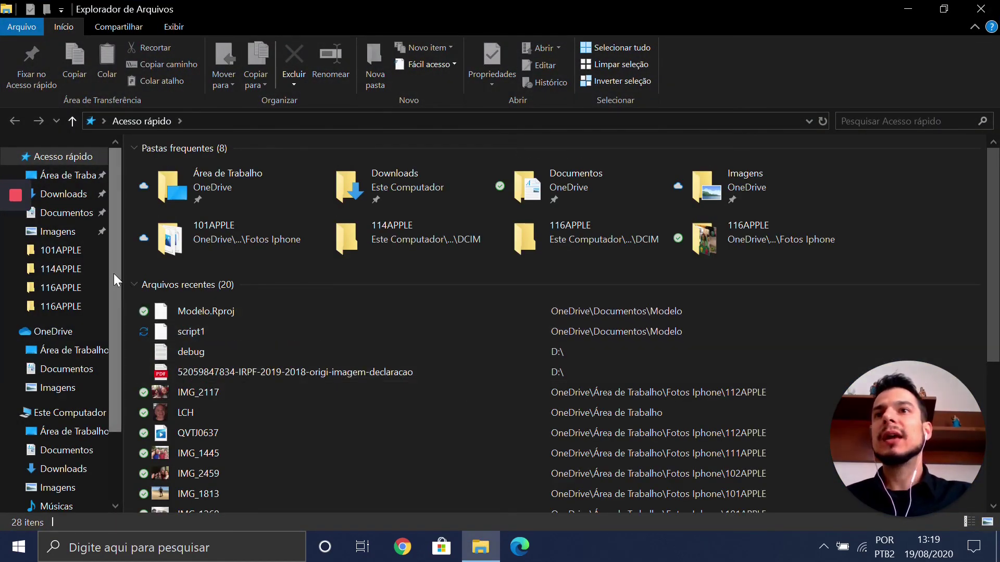
drag(113, 274, 114, 370)
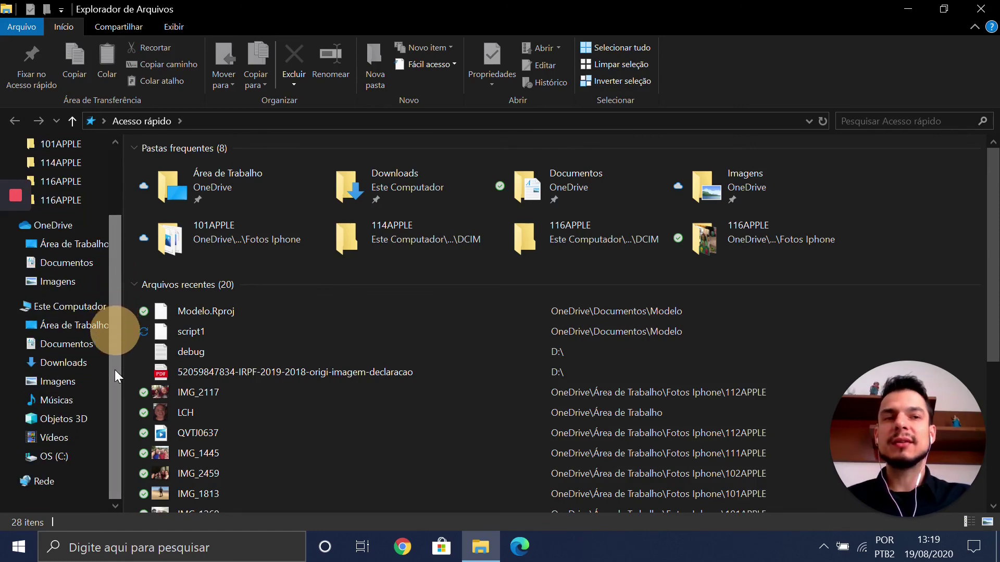
click(55, 457)
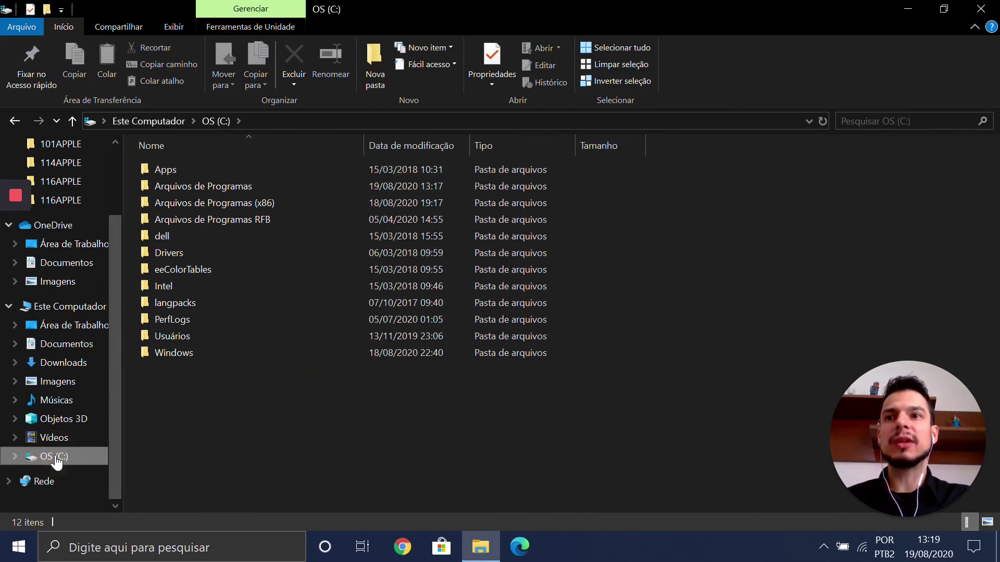
double_click(226, 189)
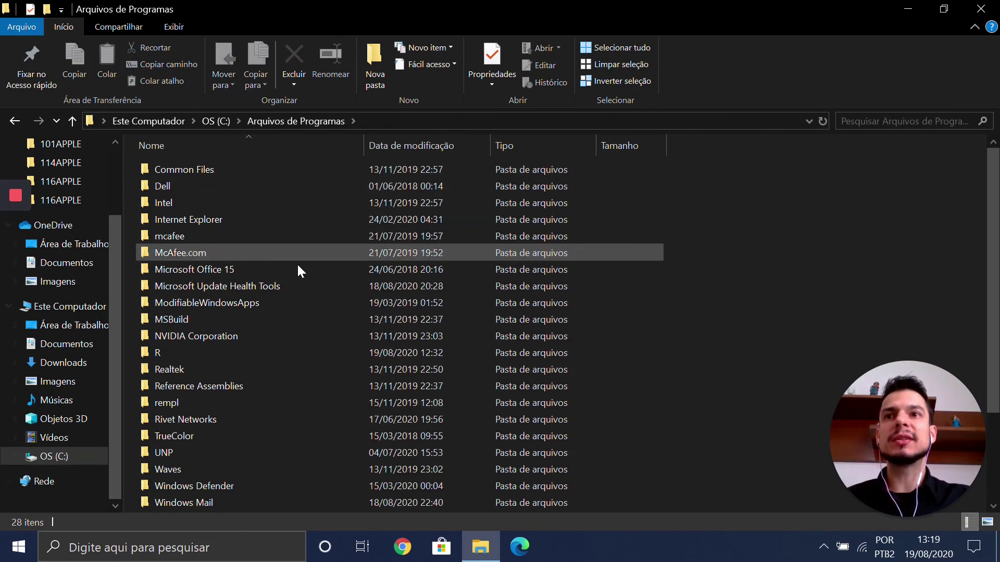
double_click(218, 354)
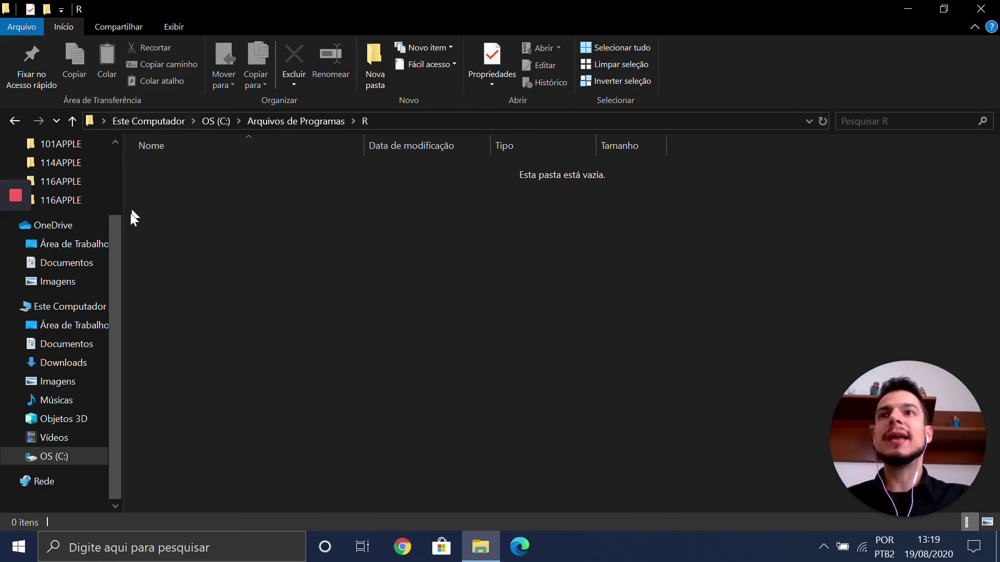
click(67, 457)
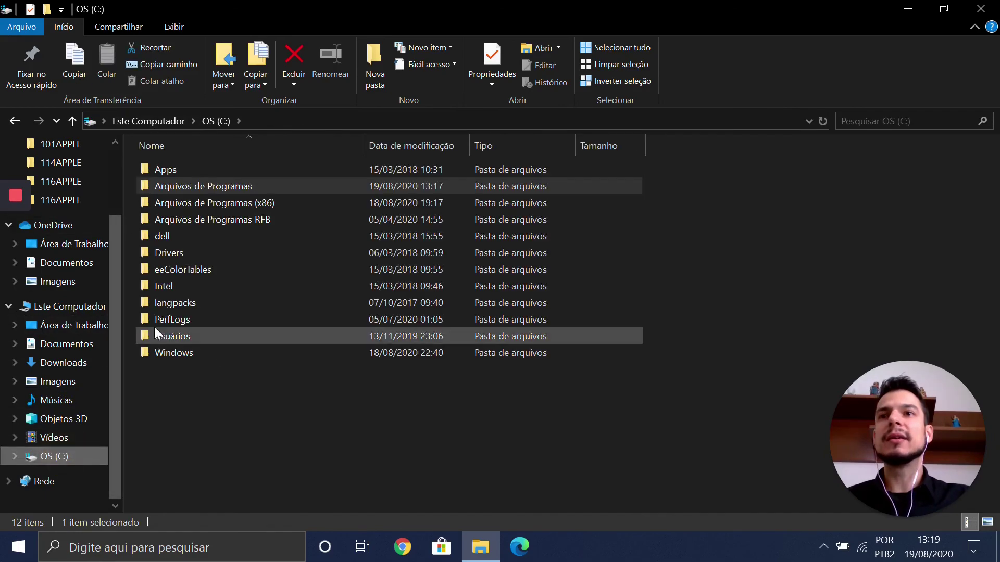
double_click(203, 185)
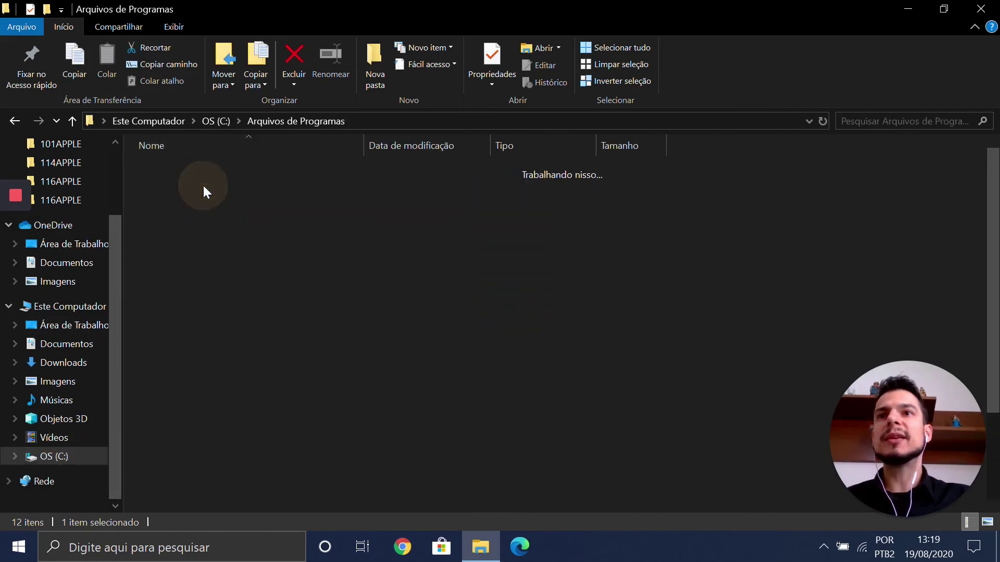
click(186, 353)
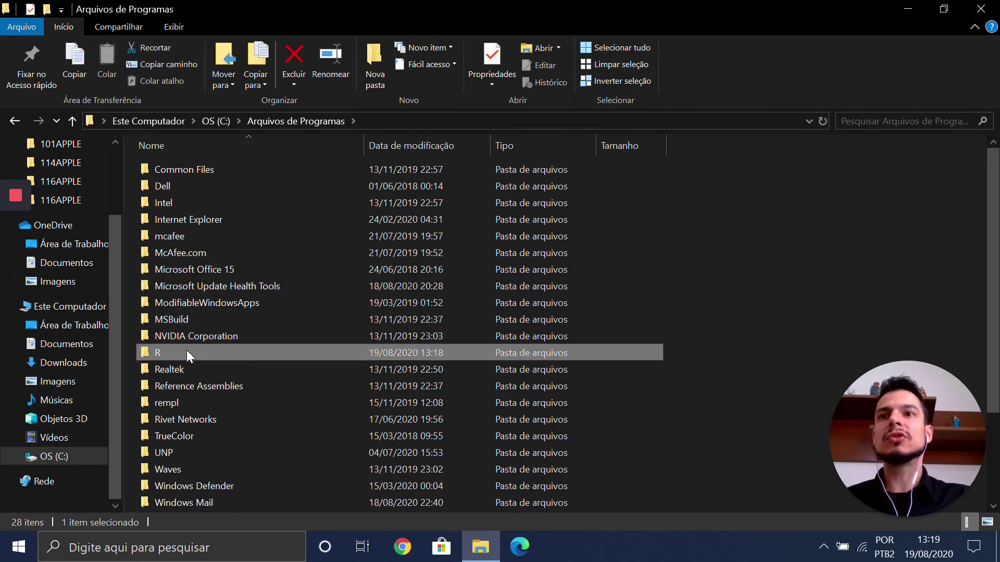
double_click(187, 353)
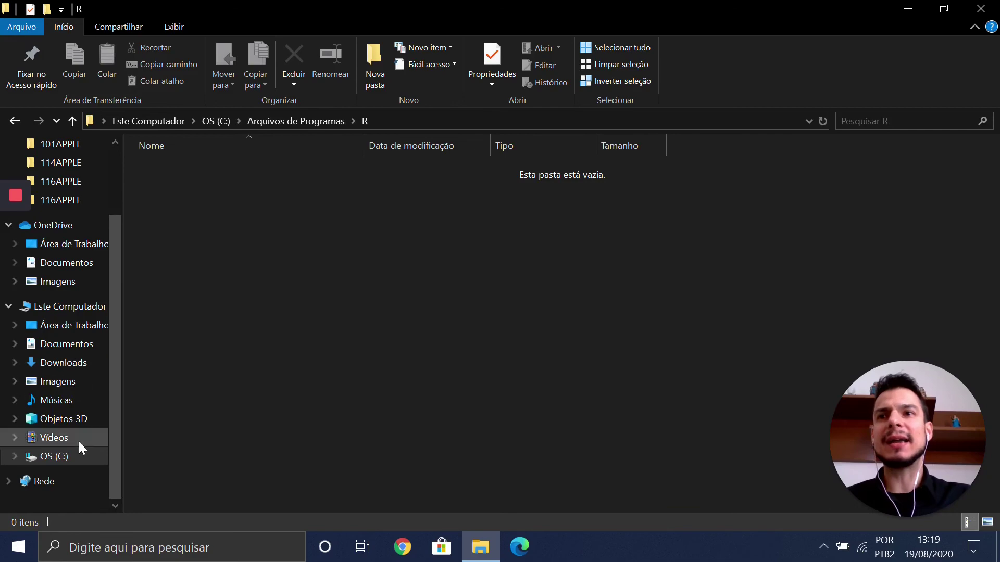
Step: Return to Arquivos de Programas on drive C: and permanently delete the R folder, granting administrator permission
click(64, 460)
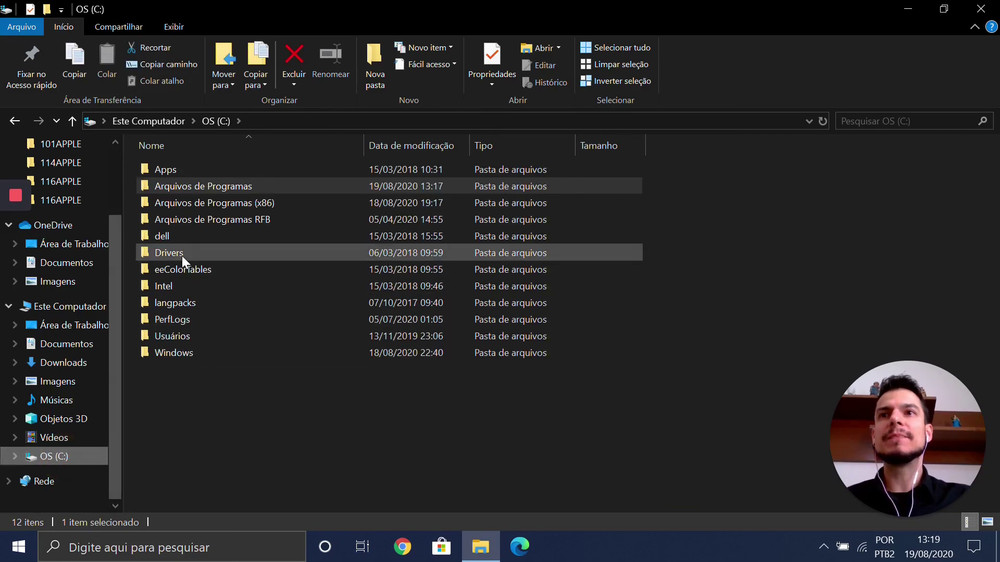
double_click(190, 186)
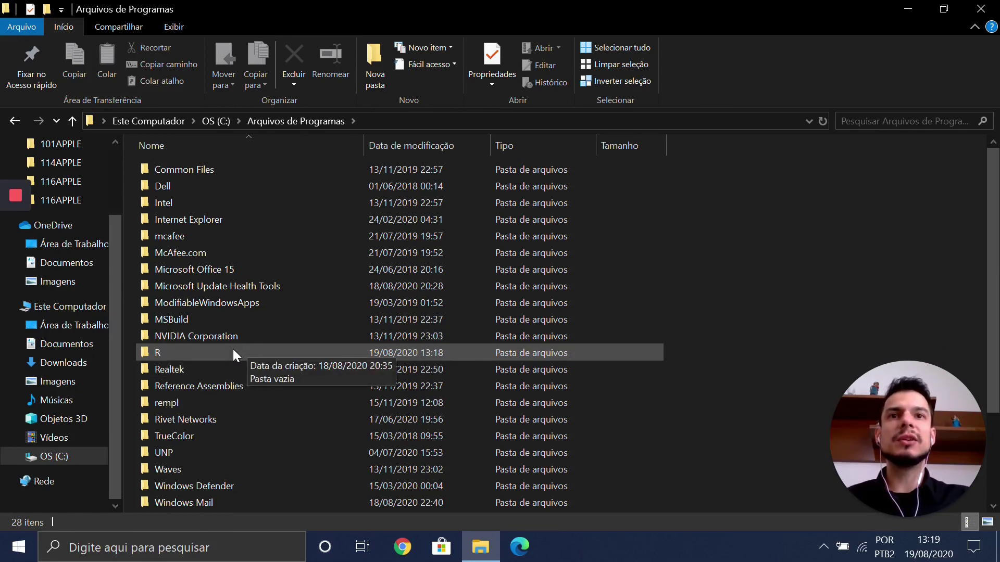
click(200, 352)
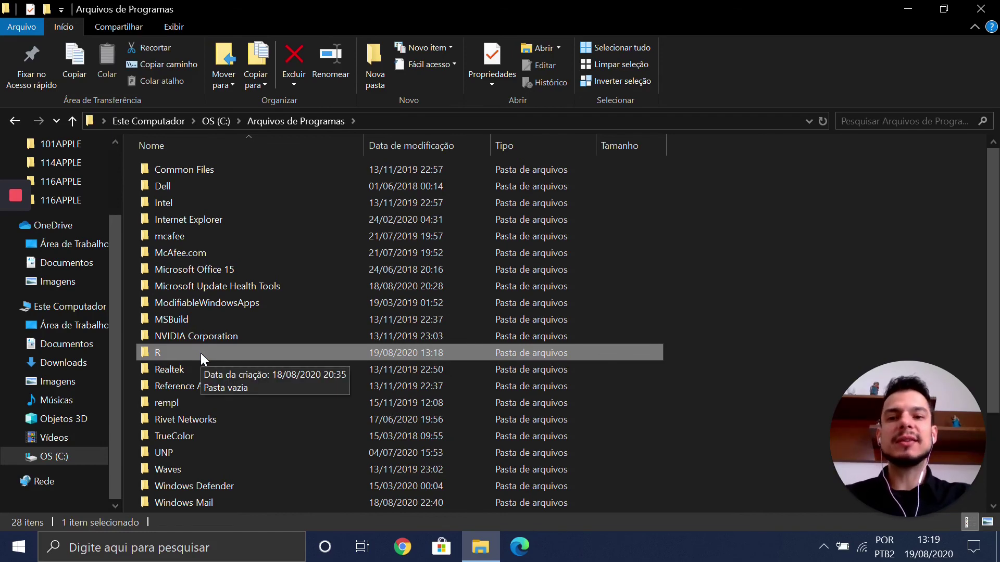
key(shift+Delete)
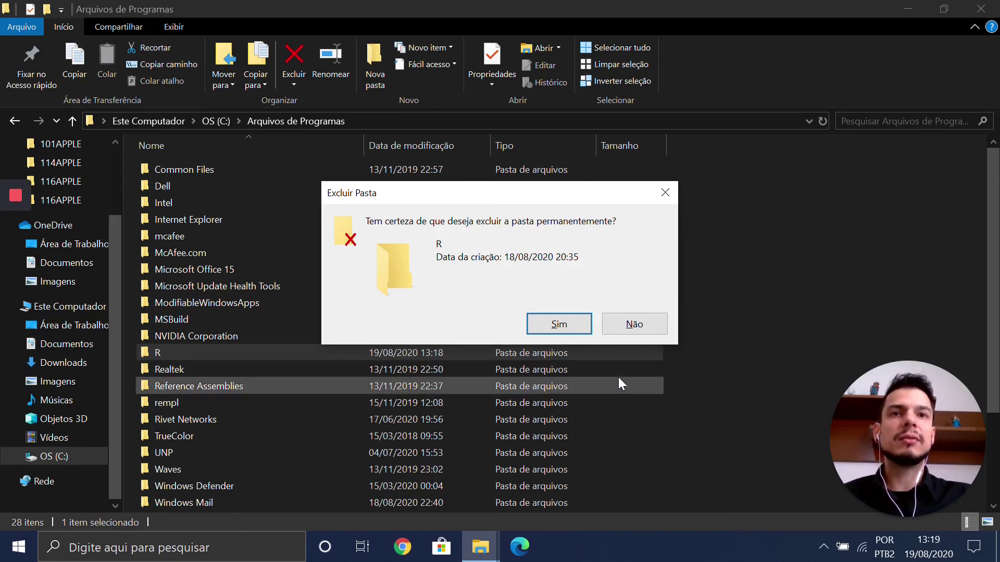
click(569, 326)
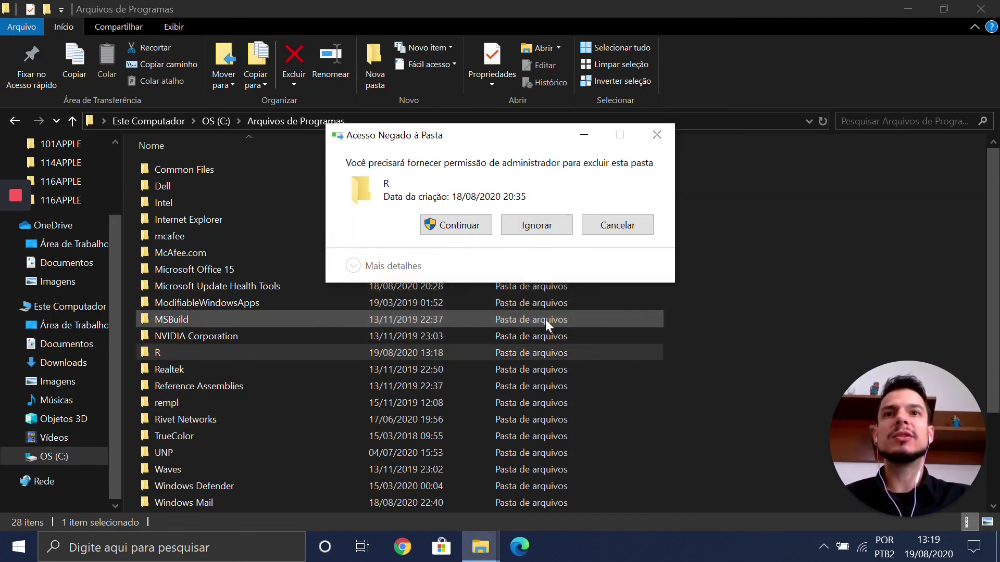
click(471, 218)
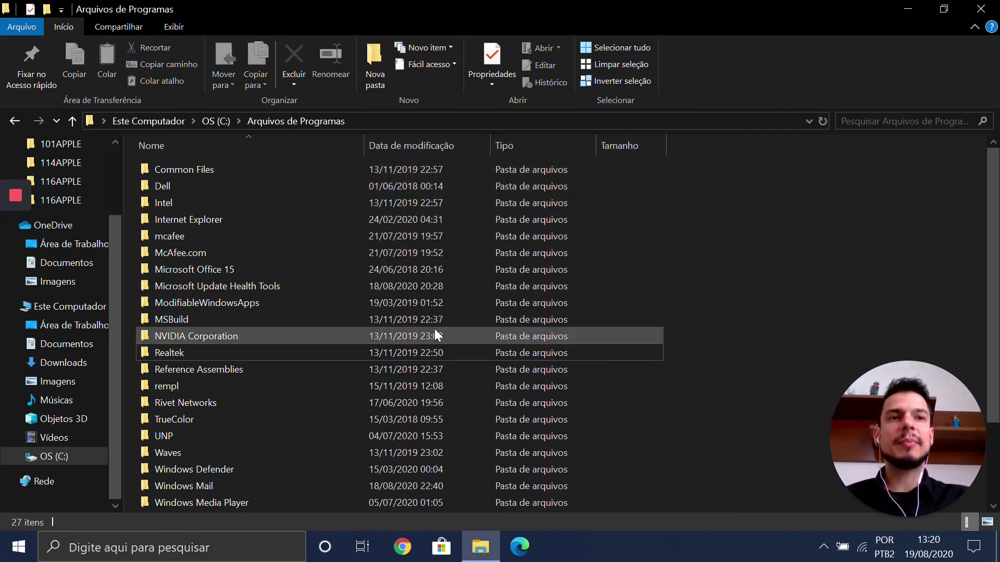
Step: Look through the Arquivos de Programas folder list for remaining R or RStudio folders and close the File Explorer window
scroll(434, 329, down, 1)
scroll(427, 330, up, 1)
scroll(419, 336, down, 2)
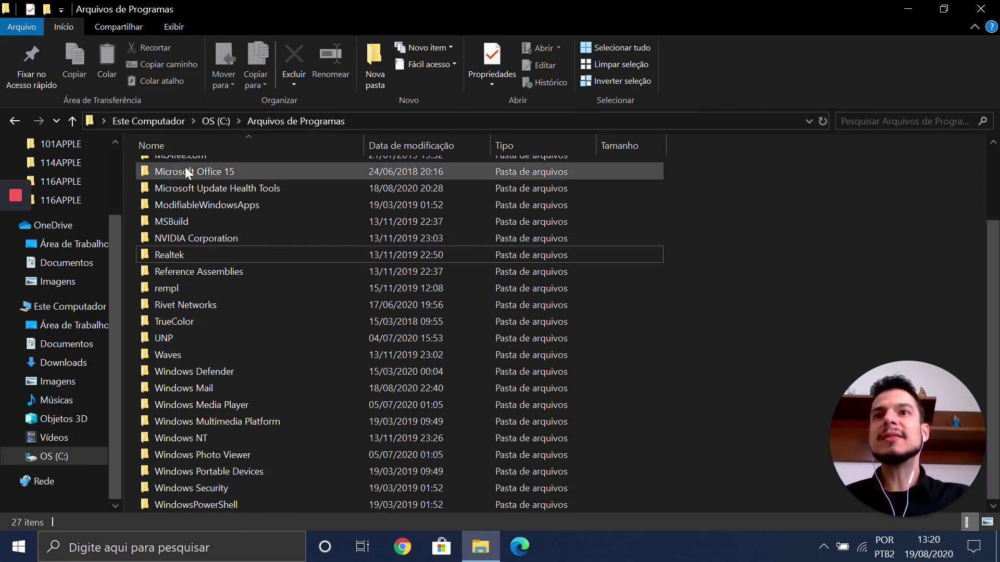
scroll(185, 167, up, 2)
scroll(185, 167, down, 2)
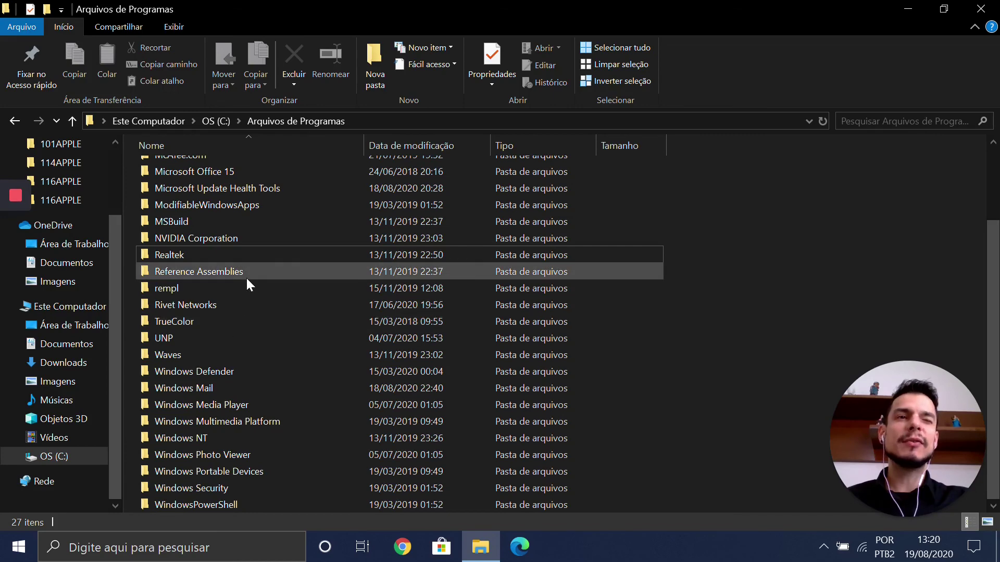
scroll(243, 282, up, 2)
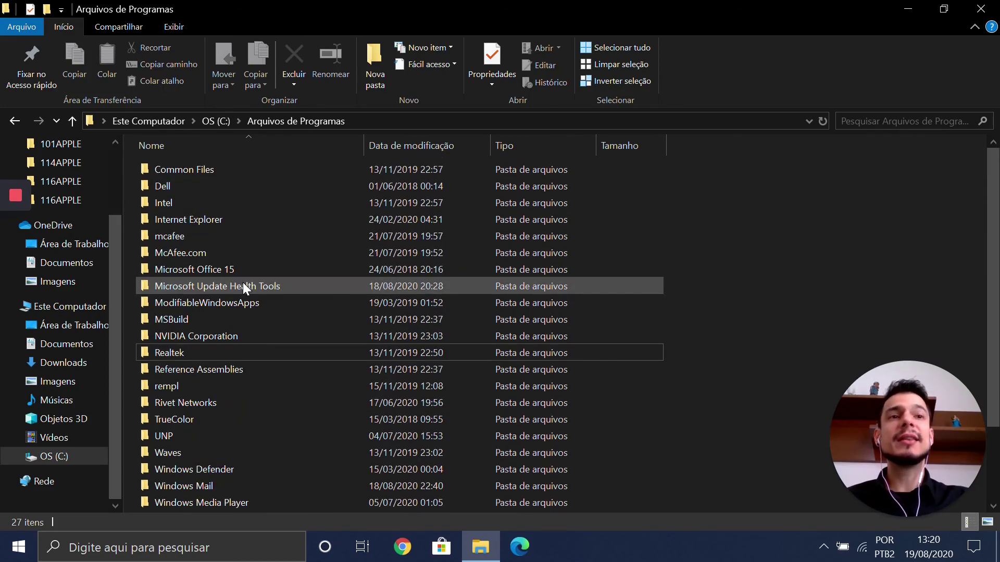
scroll(243, 282, down, 2)
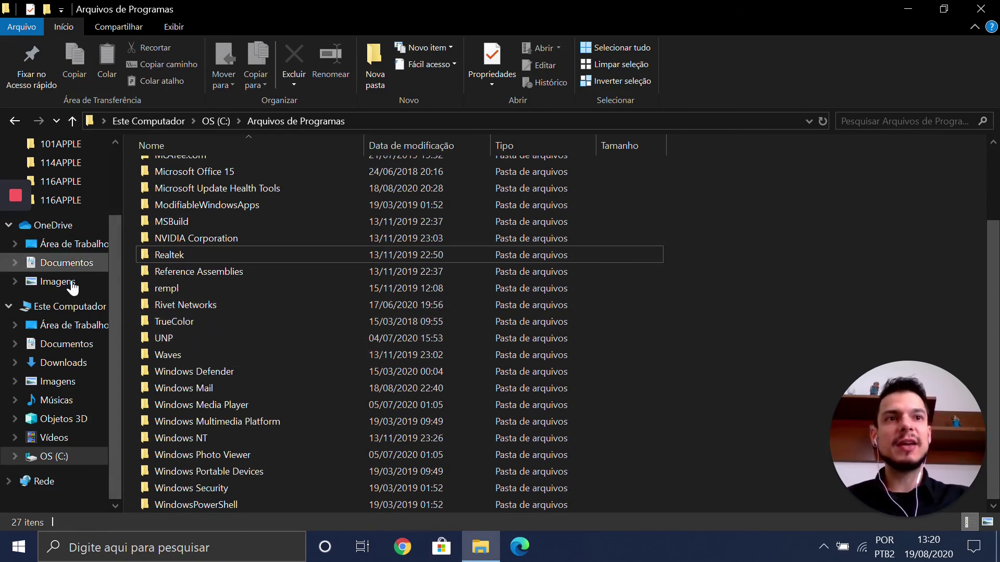
scroll(162, 319, up, 2)
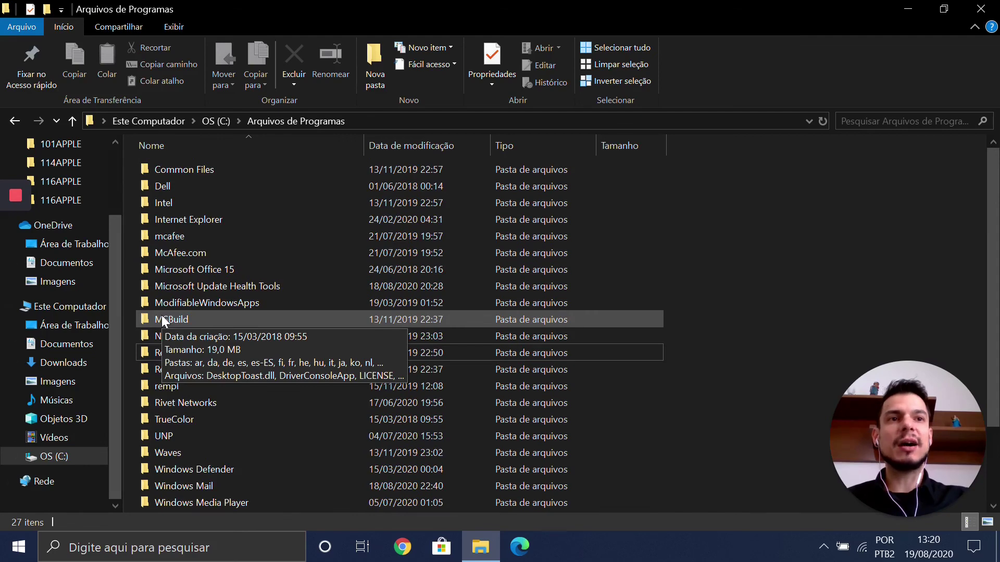
scroll(161, 315, down, 2)
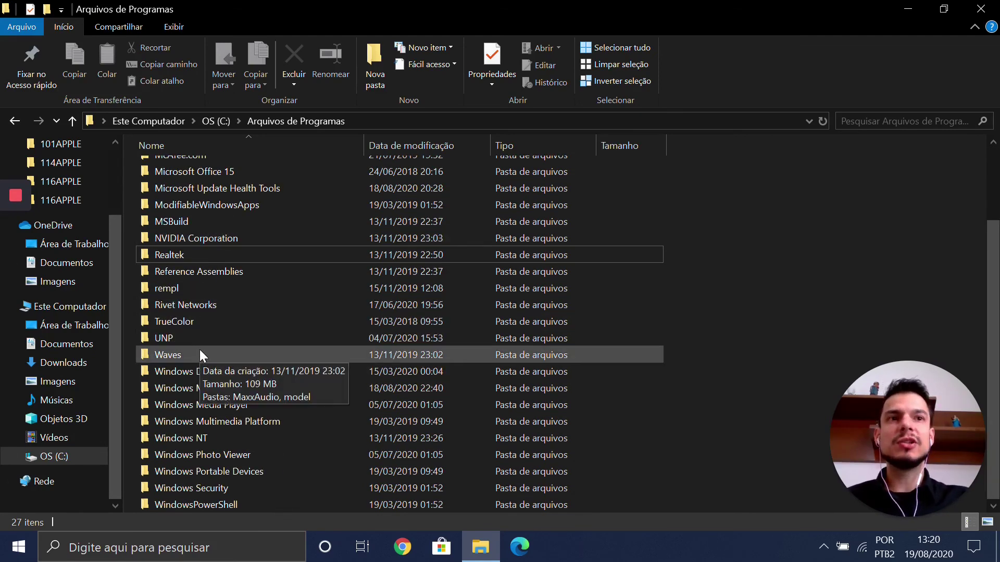
scroll(202, 356, up, 2)
scroll(202, 356, down, 2)
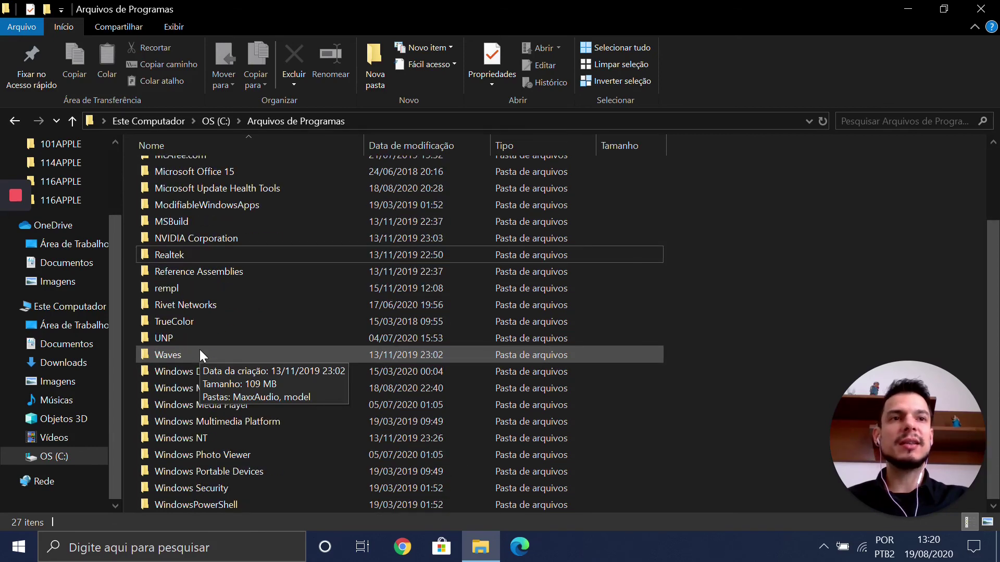
scroll(200, 355, up, 2)
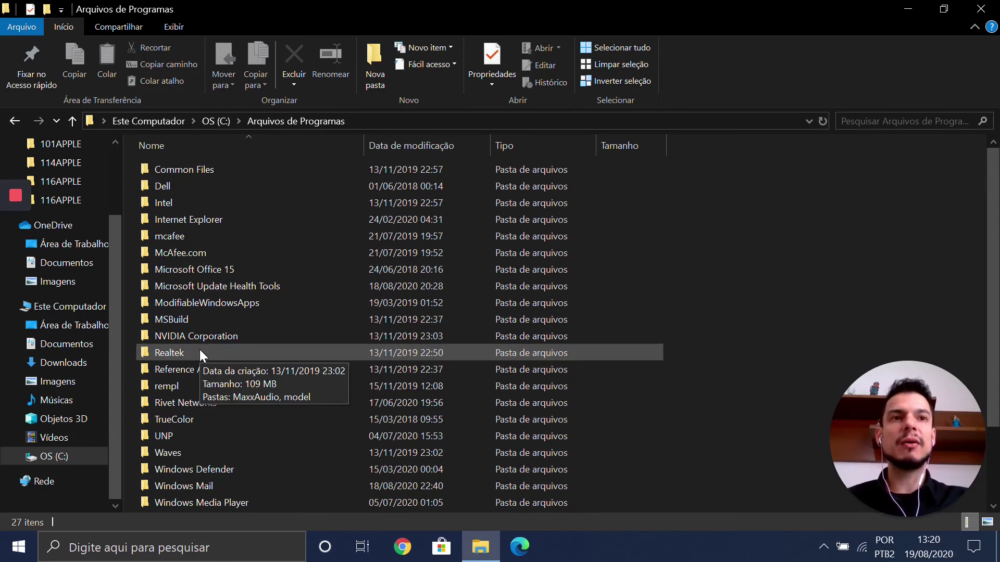
click(976, 8)
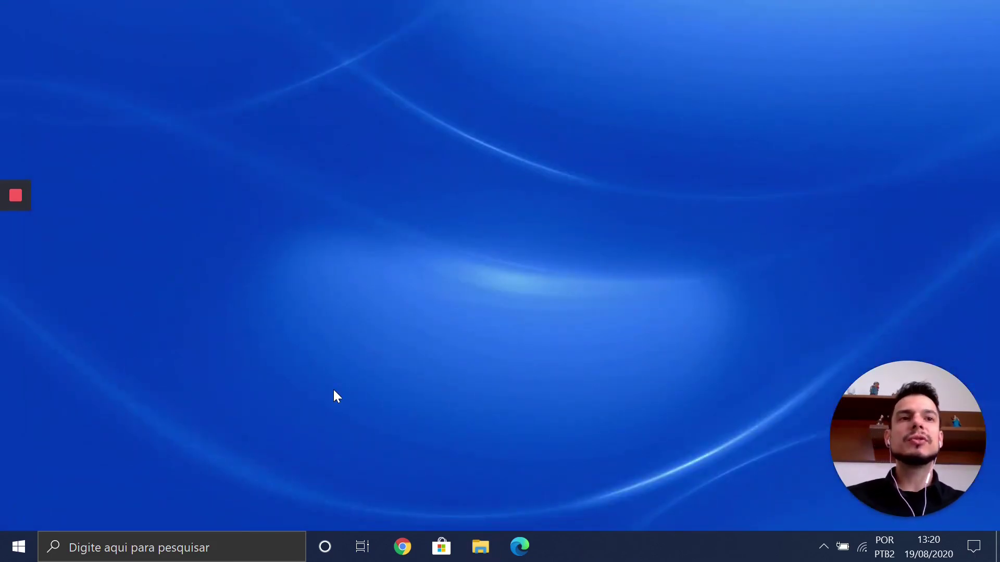